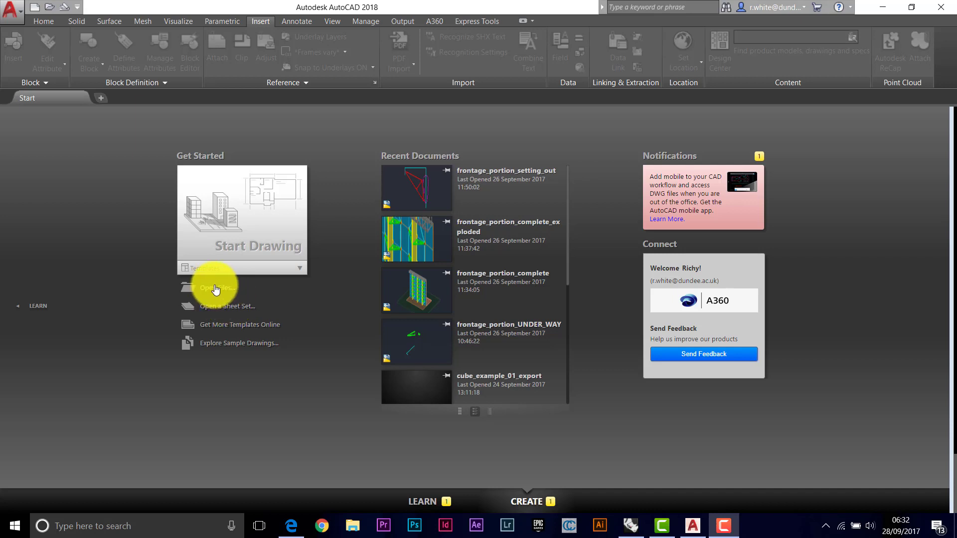
Open curves.dwg from the Desktop, continuing past the foreign DWG file notice
left_click(215, 289)
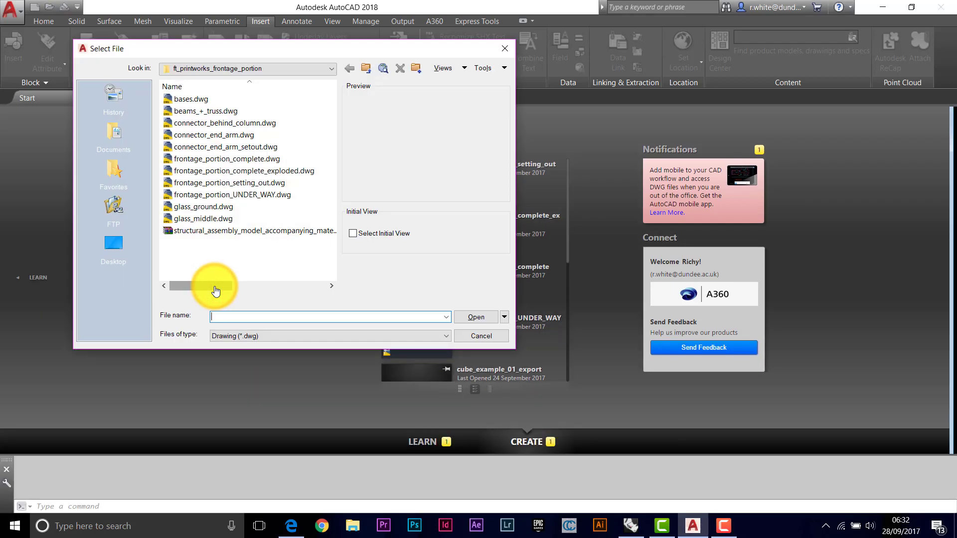
left_click(107, 240)
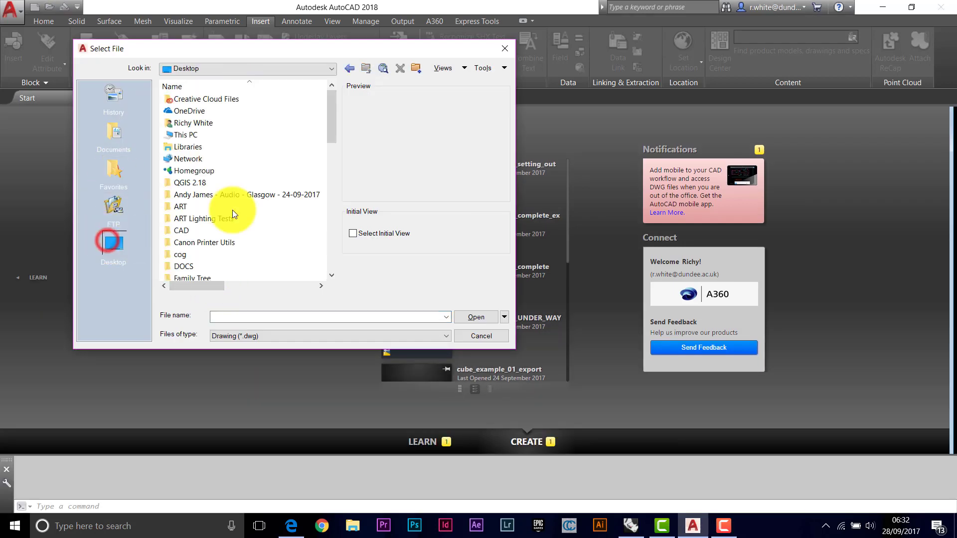
left_click_drag(331, 125, 332, 261)
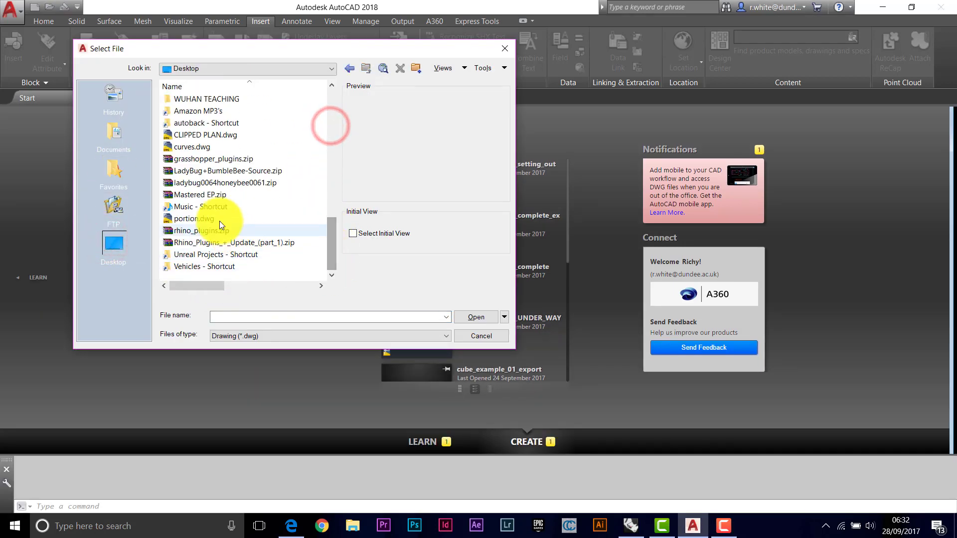
left_click(180, 147)
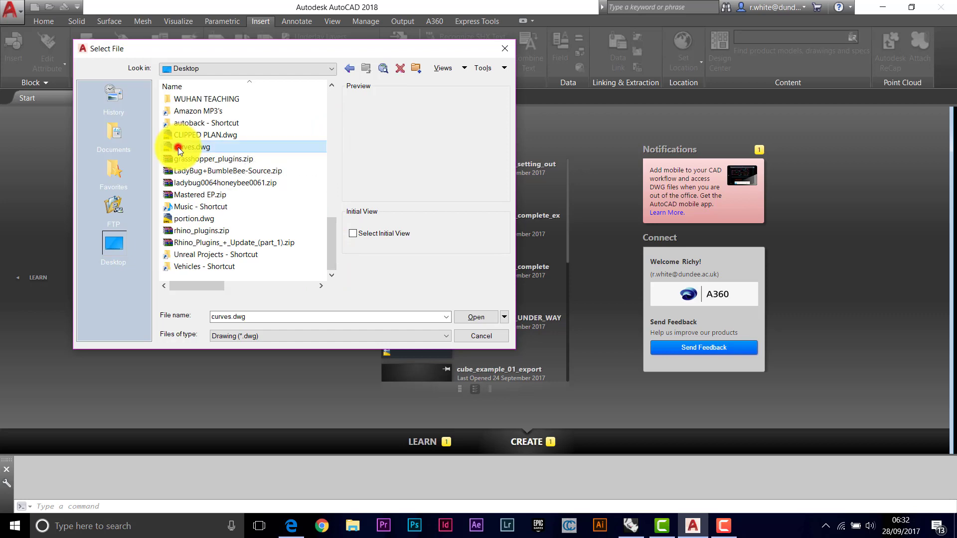
left_click(472, 317)
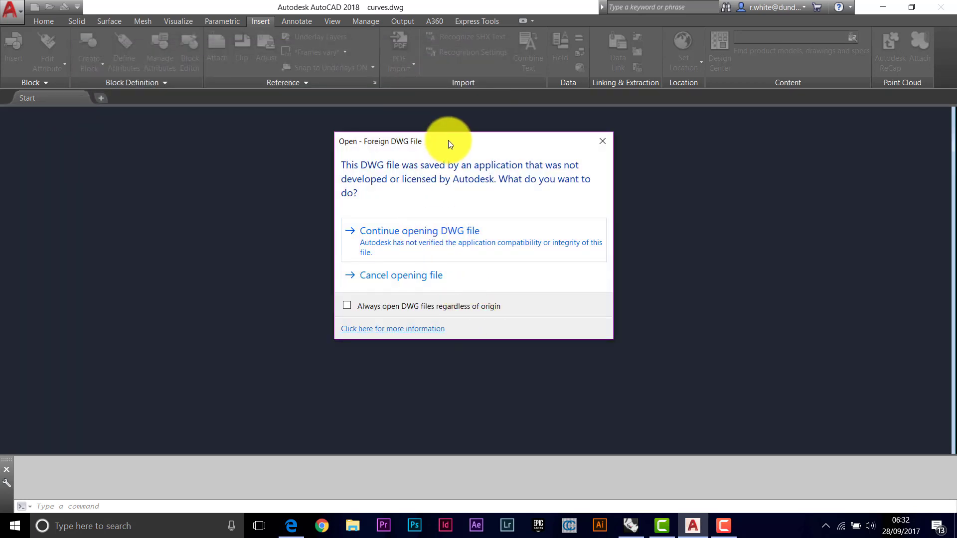
left_click_drag(449, 141, 450, 130)
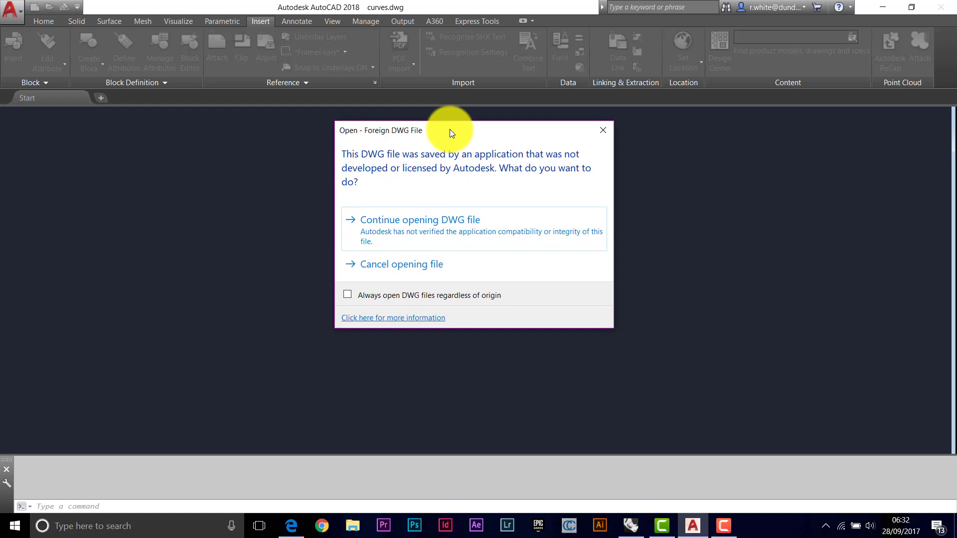
left_click(408, 223)
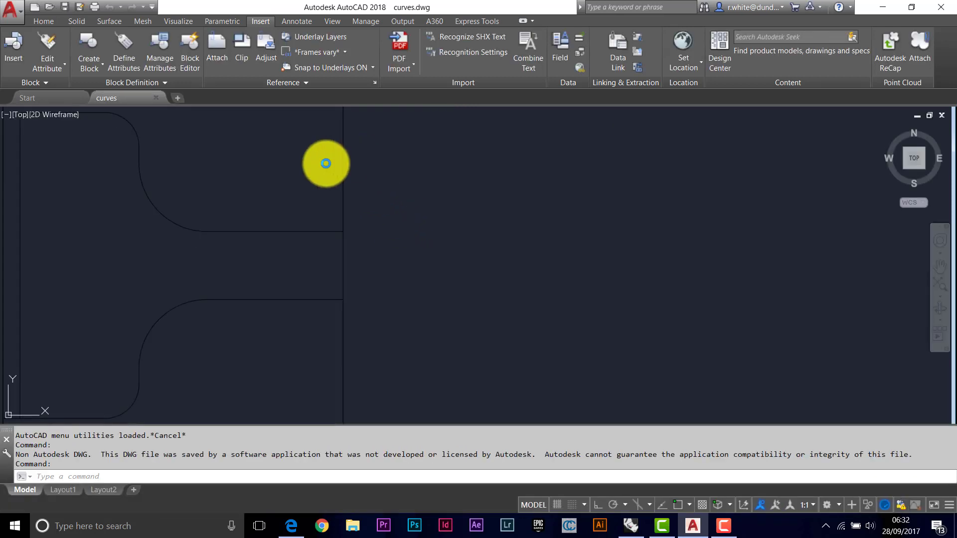
scroll(349, 239, "down", 3)
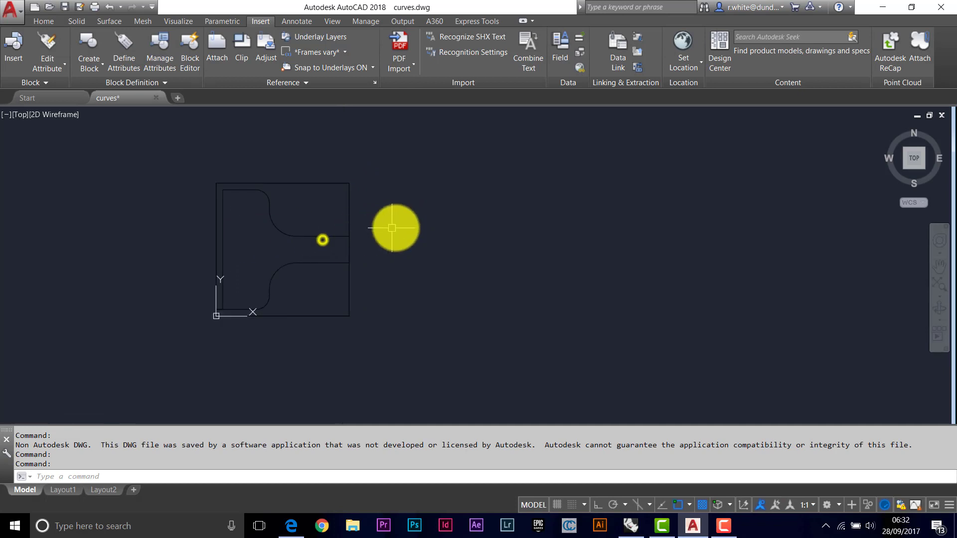
right_click(425, 183)
left_click(393, 163)
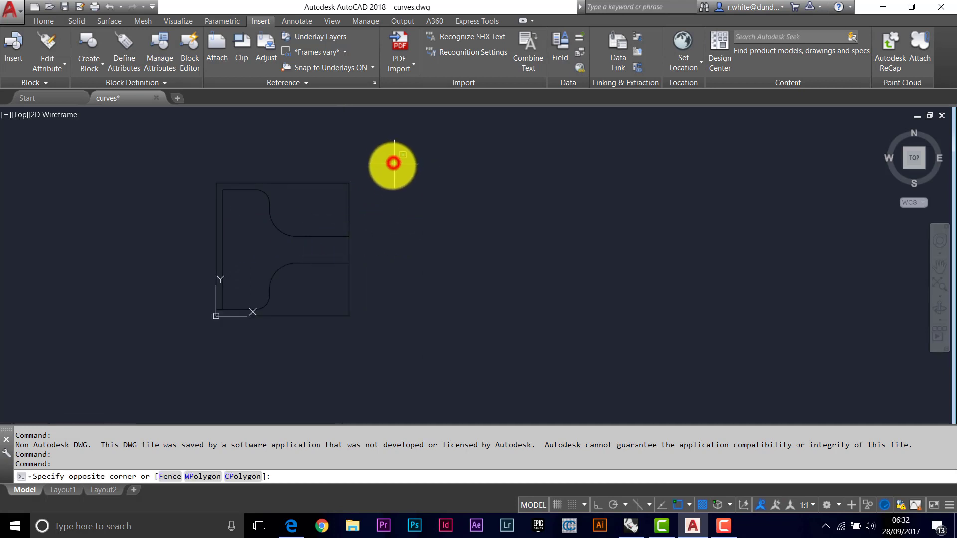
left_click(174, 337)
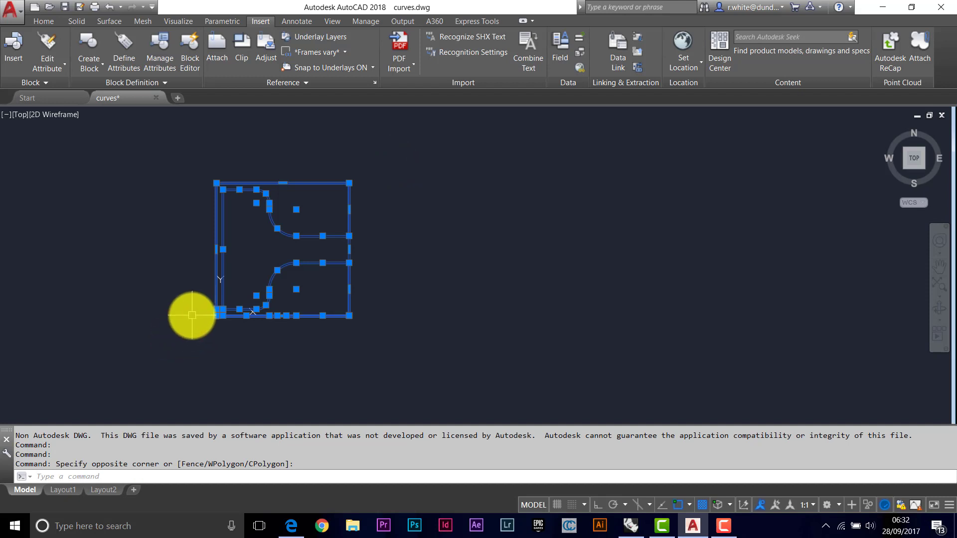
key("Escape")
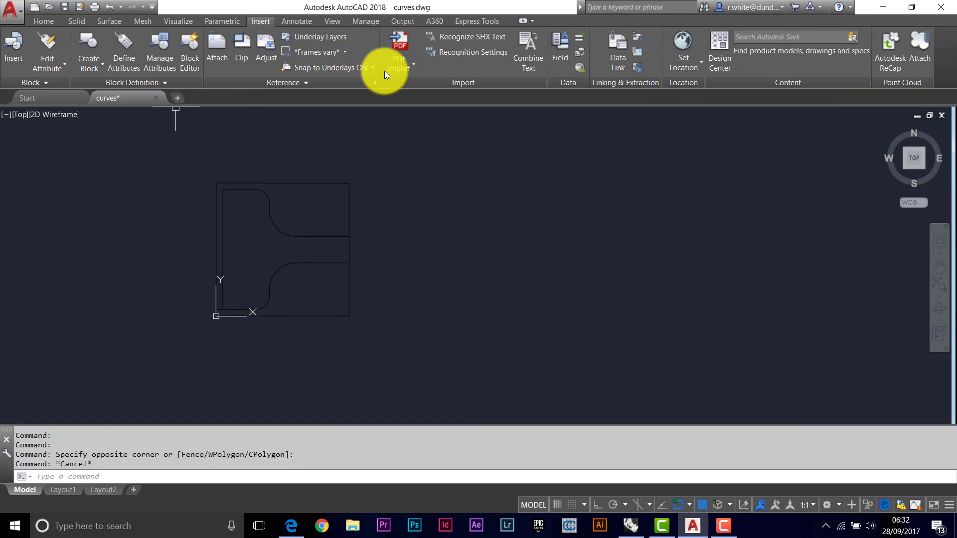
Change the Default layer's colour to index colour yellow
left_click(42, 23)
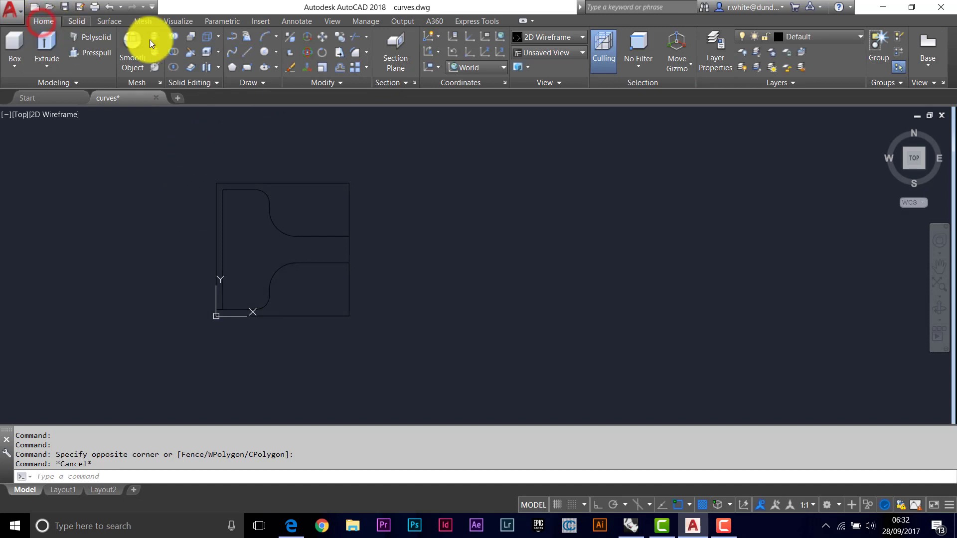
left_click(779, 37)
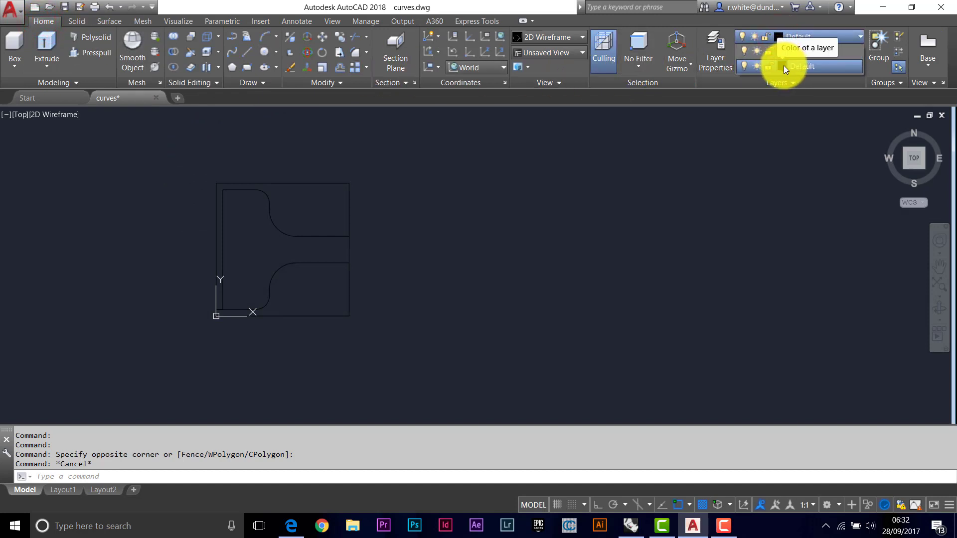
left_click(784, 64)
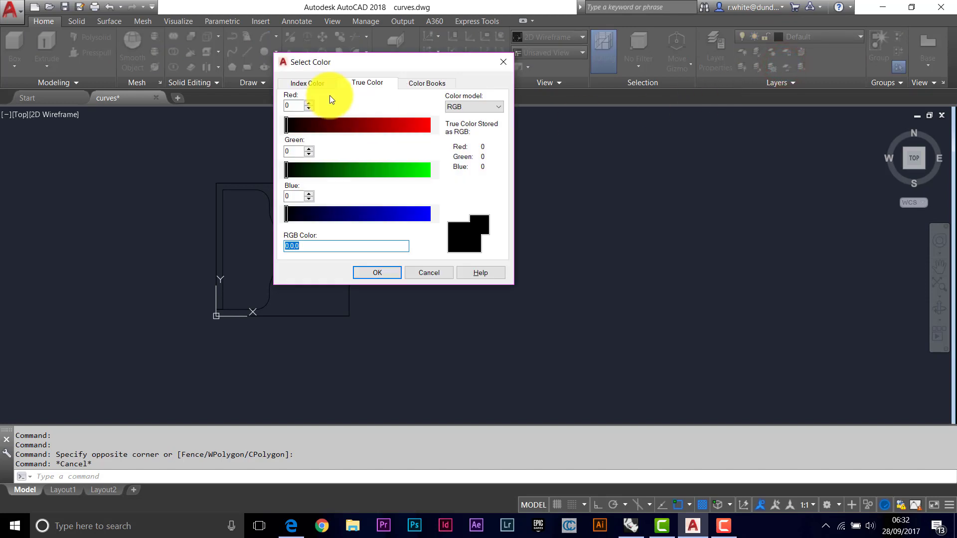
left_click(301, 83)
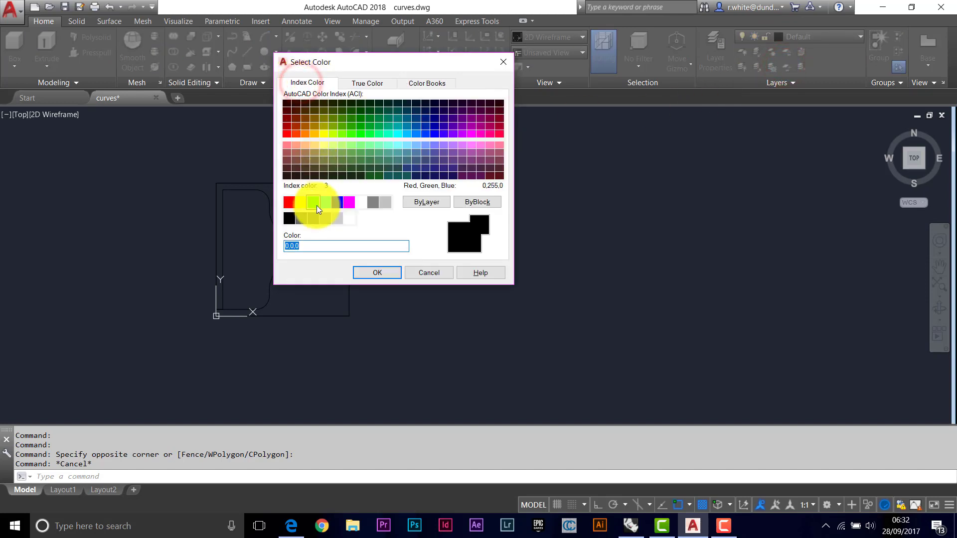
left_click(300, 202)
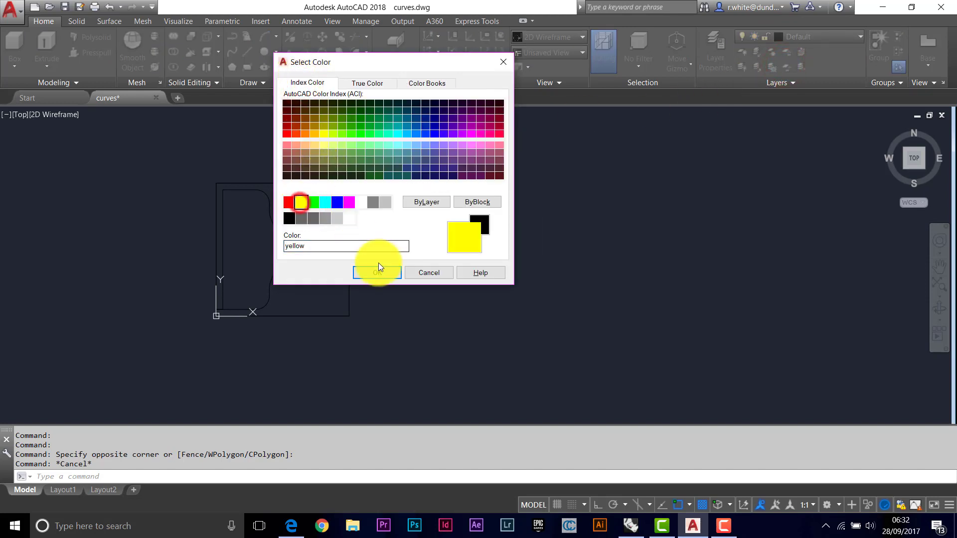
left_click(381, 273)
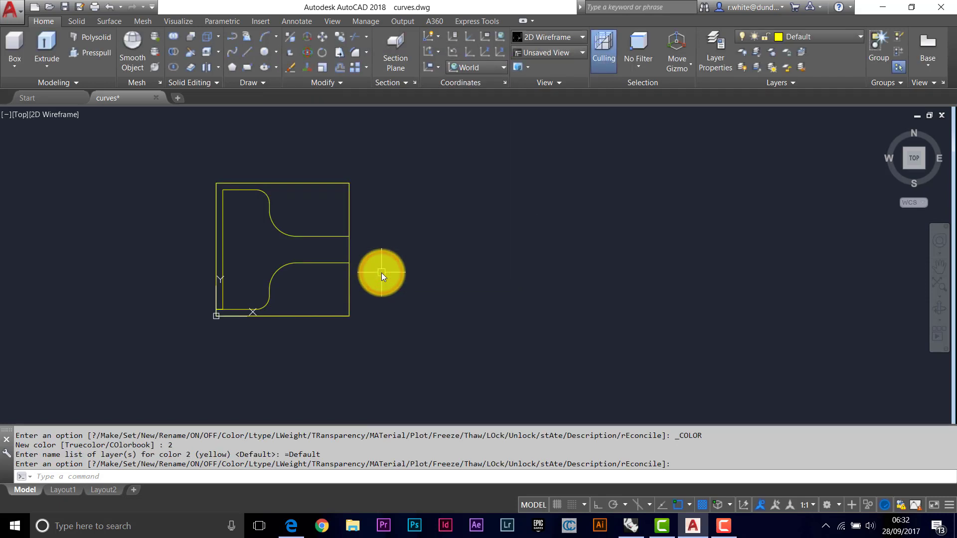
Examine the imported curves in a 3D view, checking the lower base rectangle and the small profile at the upper tip
middle_click_drag(294, 258, 466, 266)
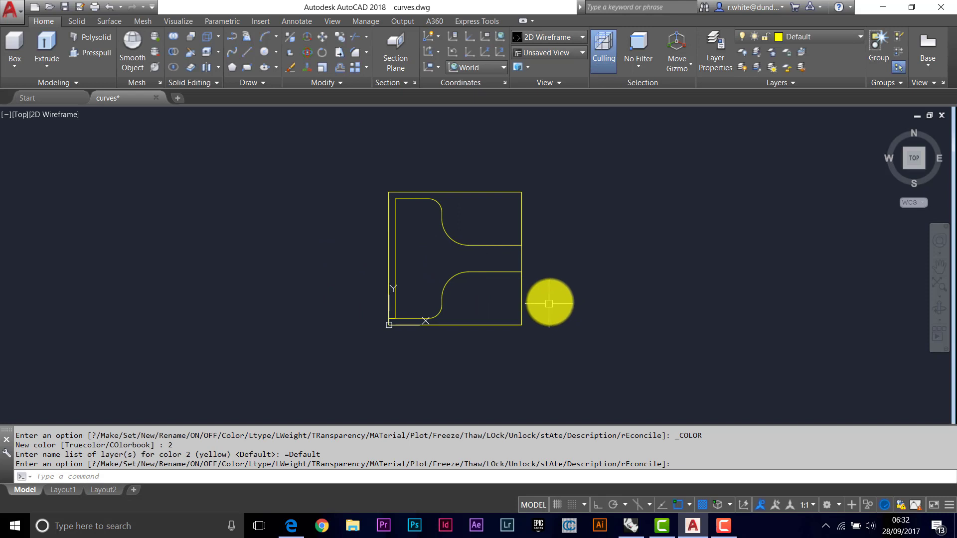
middle_click_drag(539, 291, 483, 181, "shift")
scroll(393, 252, "up", 3)
middle_click_drag(391, 262, 383, 236)
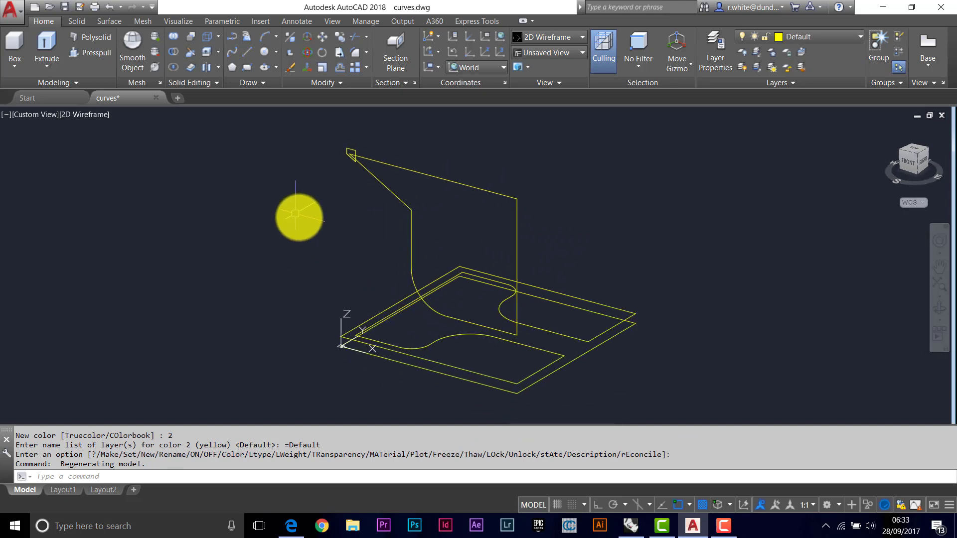
left_click(450, 376)
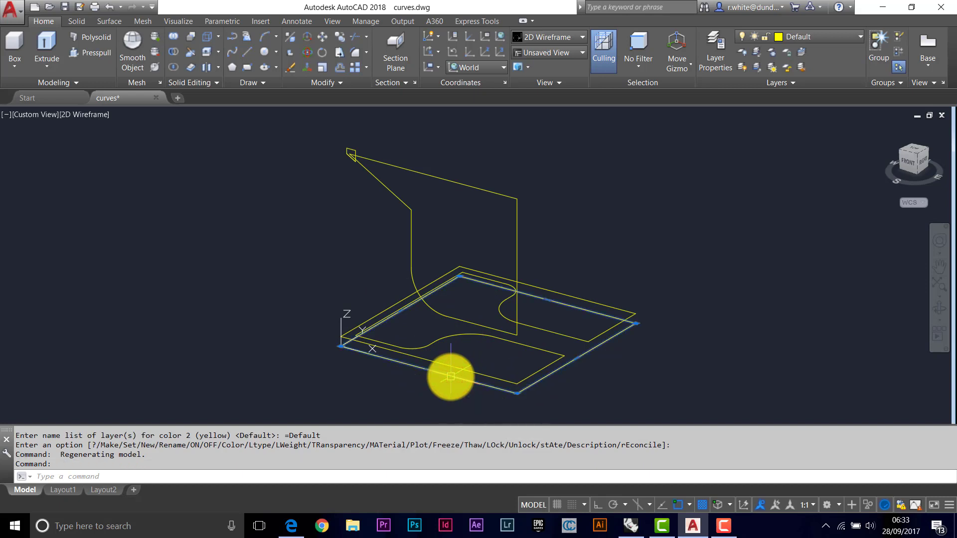
key("Escape")
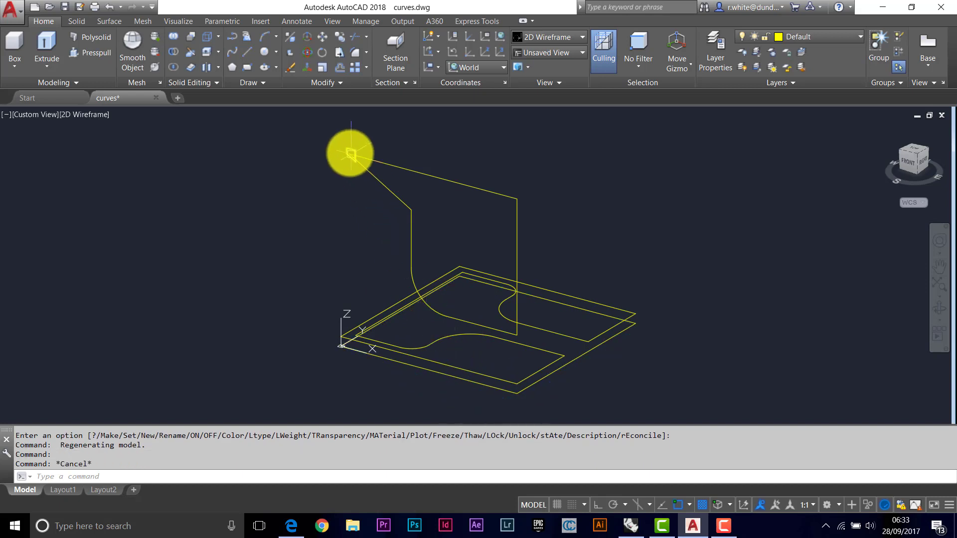
left_click(349, 146)
scroll(357, 150, "up", 6)
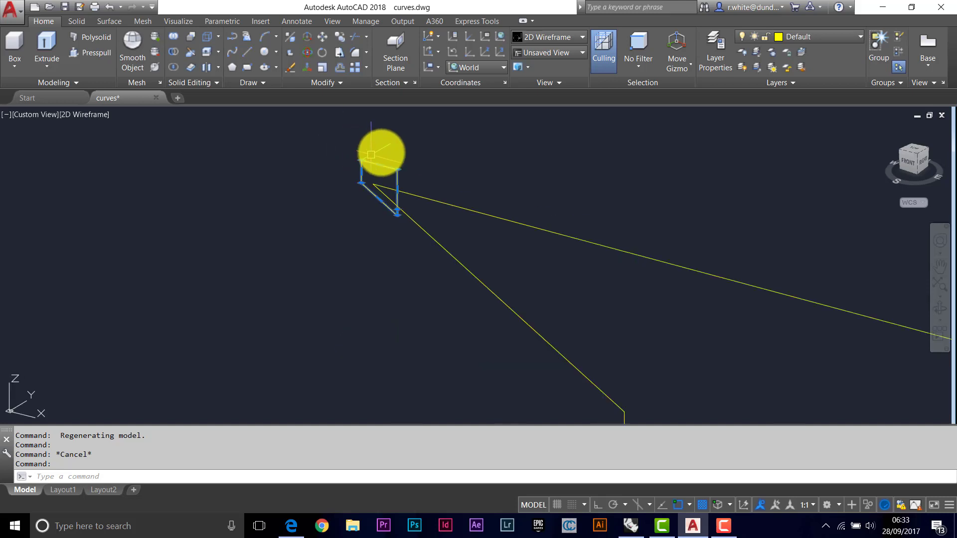
key("Escape")
scroll(390, 160, "down", 5)
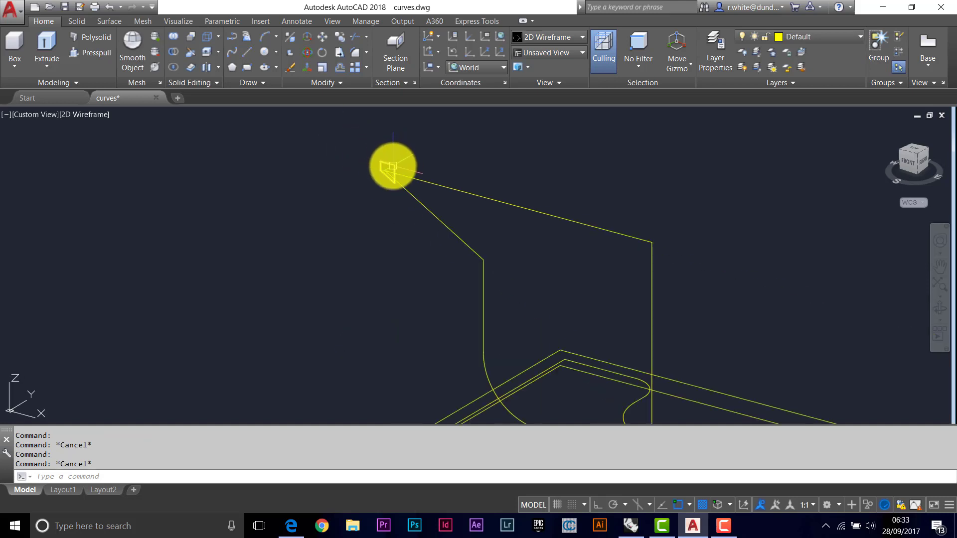
scroll(443, 219, "up", 3)
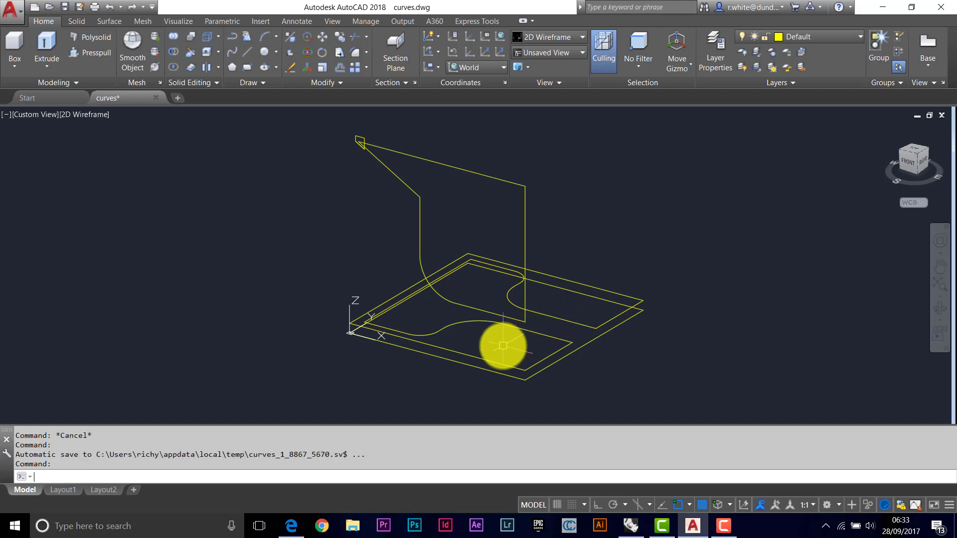
Join the segments of the curved outline above the base rectangle into one polyline with PEDIT, and select it to check
key("Return")
key("Caps_Lock")
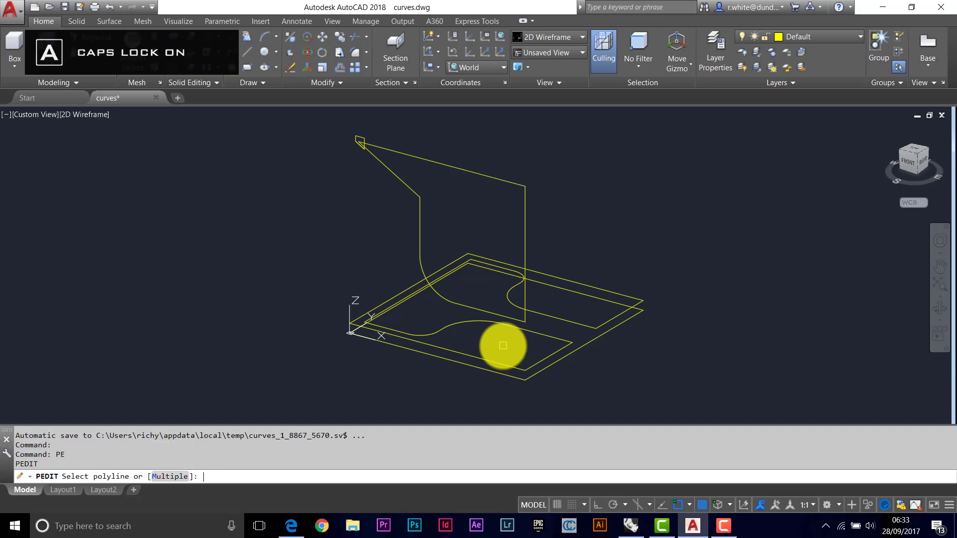
left_click(551, 353)
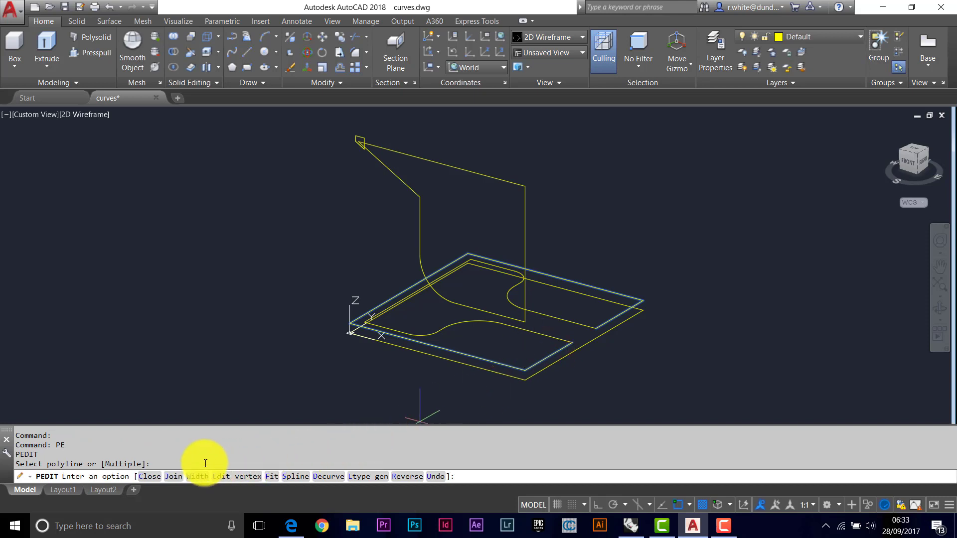
left_click(173, 479)
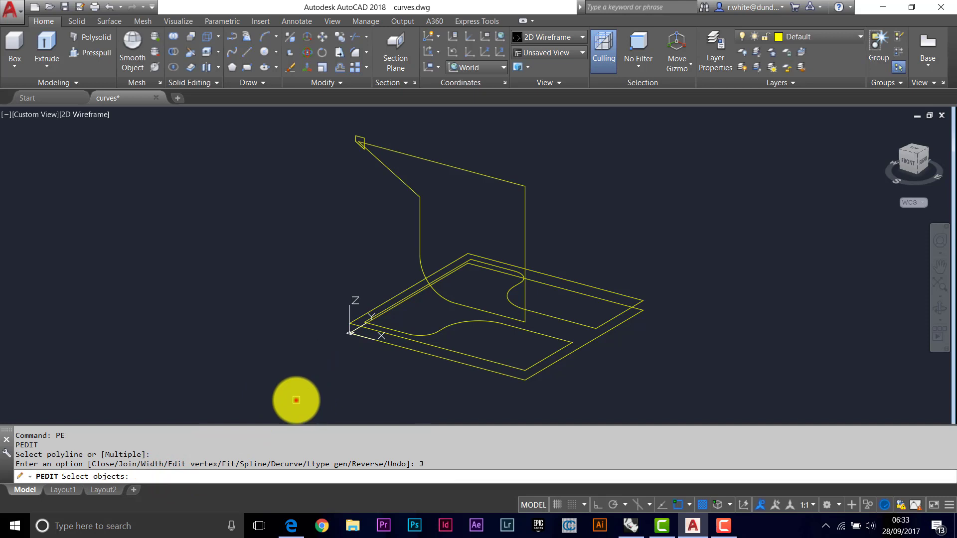
left_click(296, 400)
left_click(712, 215)
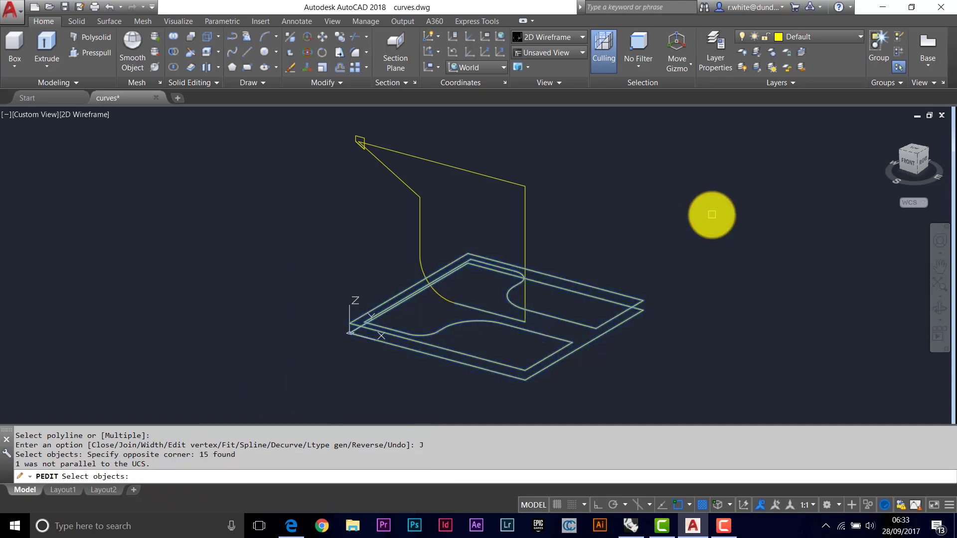
key("Return")
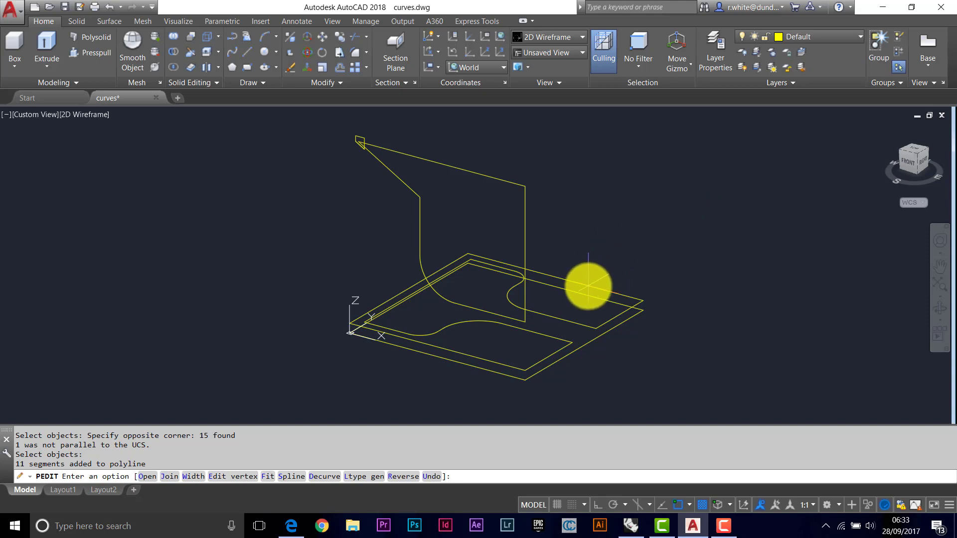
key("Return")
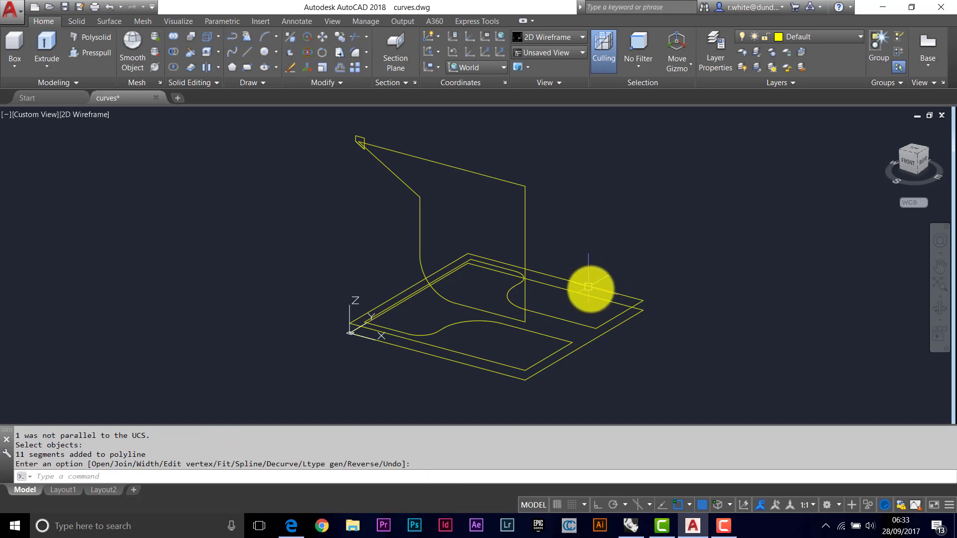
left_click(587, 287)
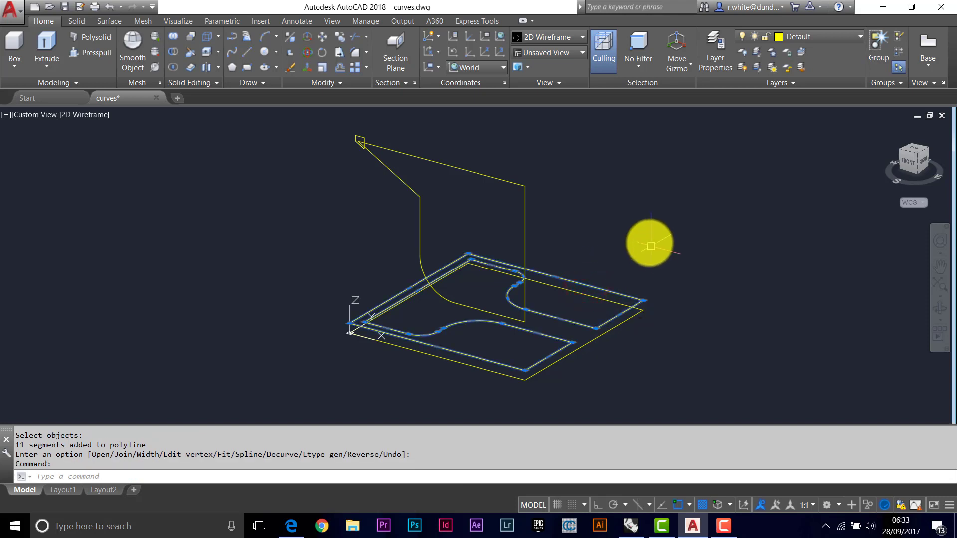
key("Escape")
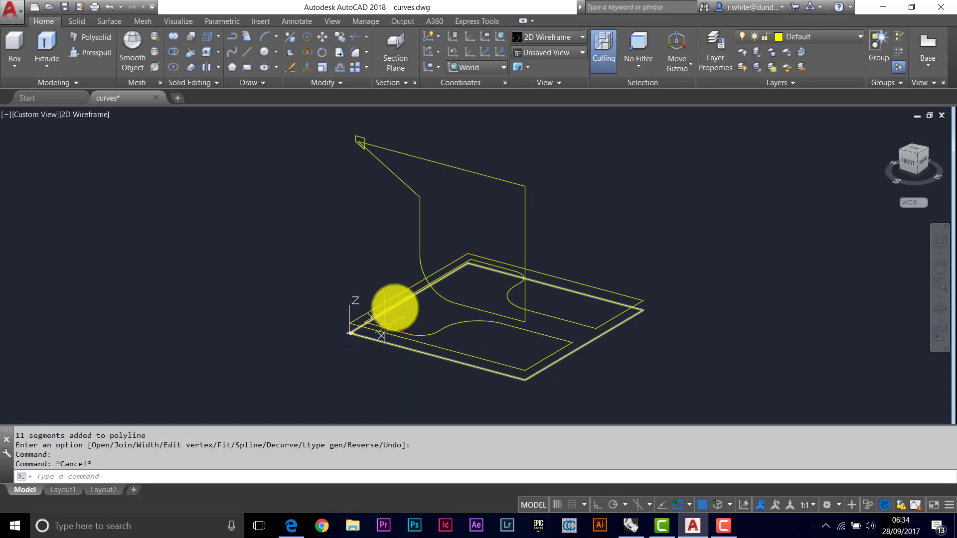
Set the UCS to Front, then join the upright profile's segments into a polyline with PEDIT and select it to check
left_click(502, 67)
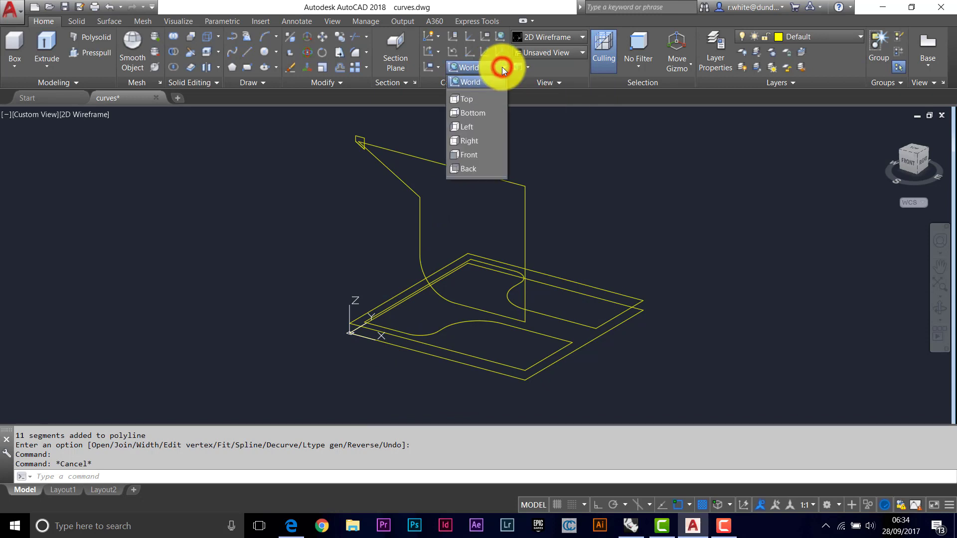
left_click(474, 154)
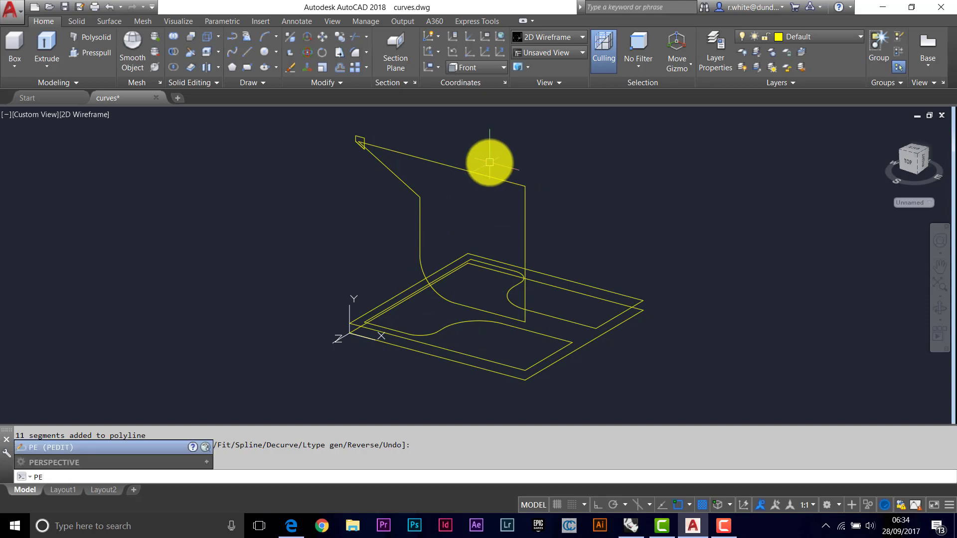
key("Return")
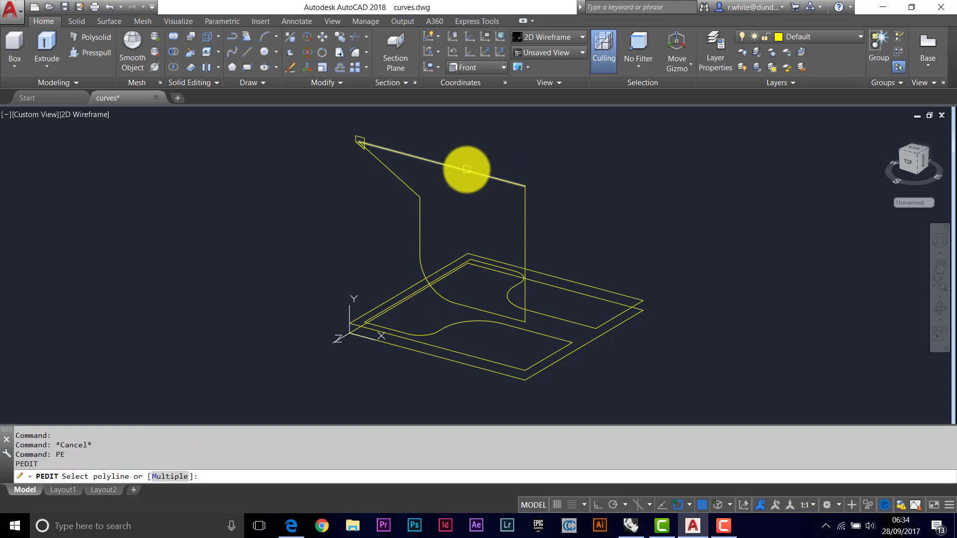
left_click(466, 169)
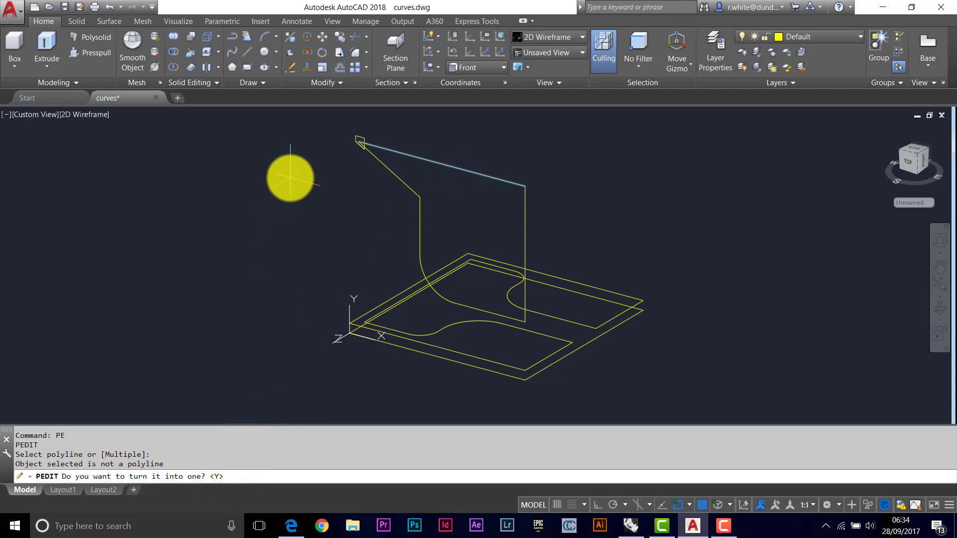
key("Return")
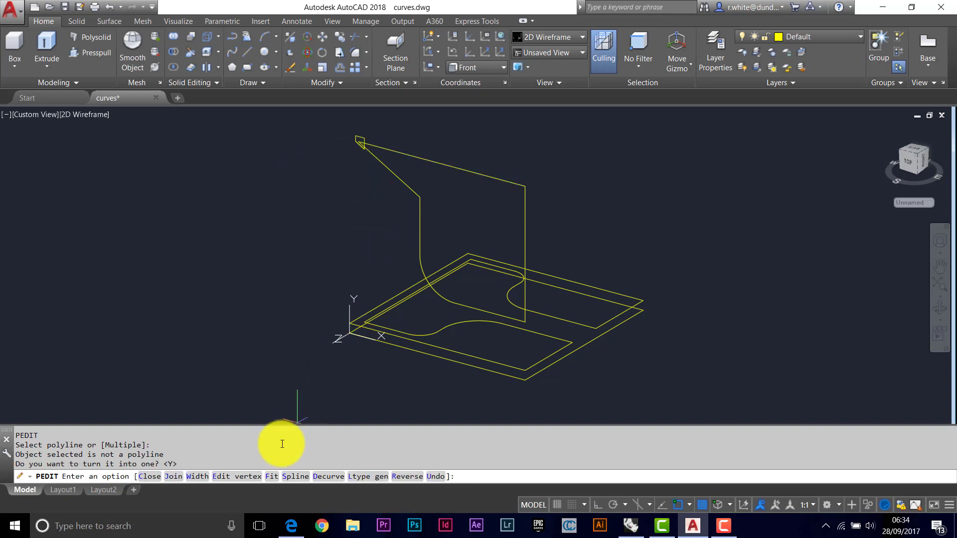
left_click(174, 478)
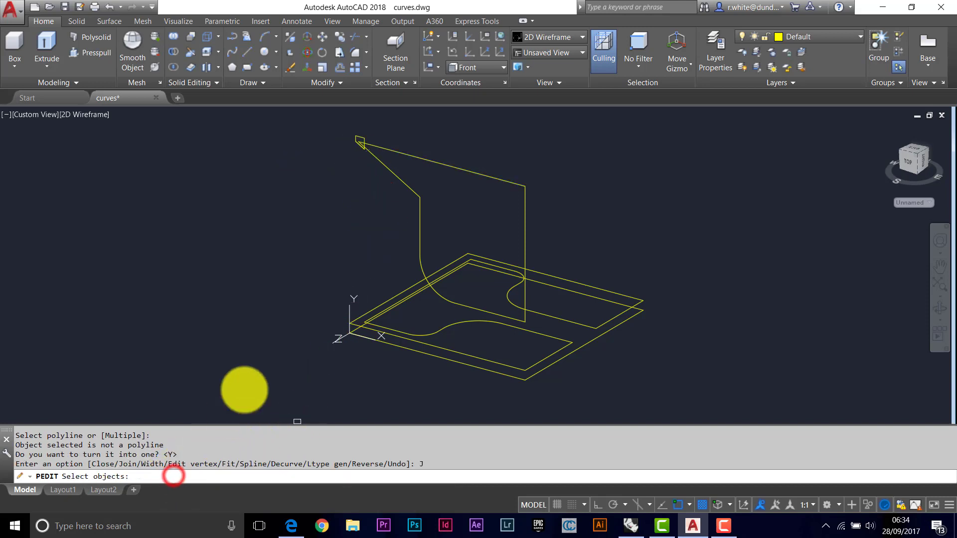
left_click(295, 125)
left_click(616, 373)
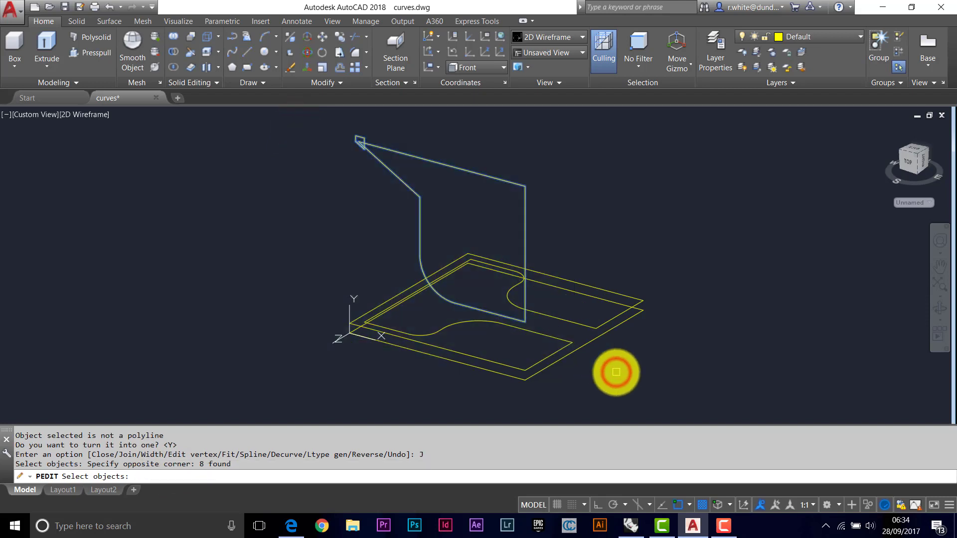
key("Return")
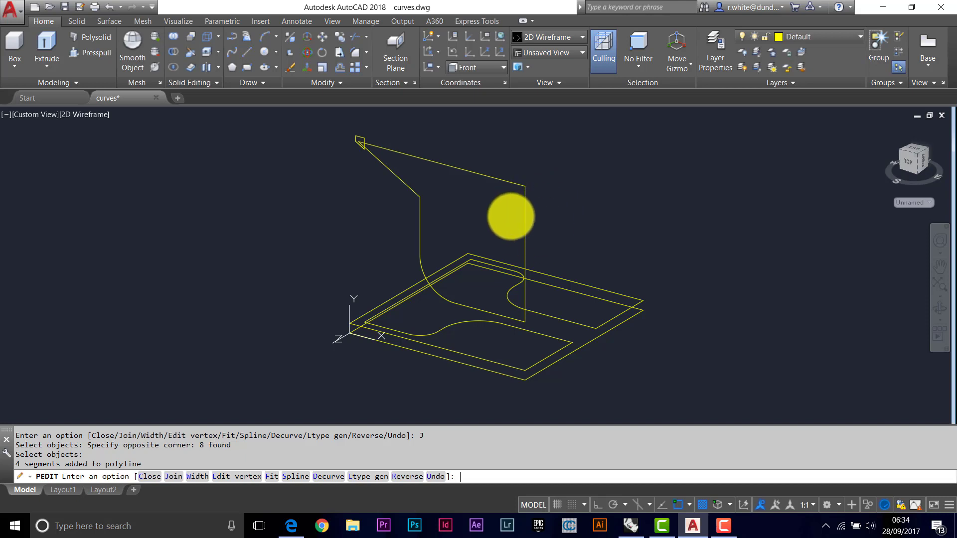
key("Return")
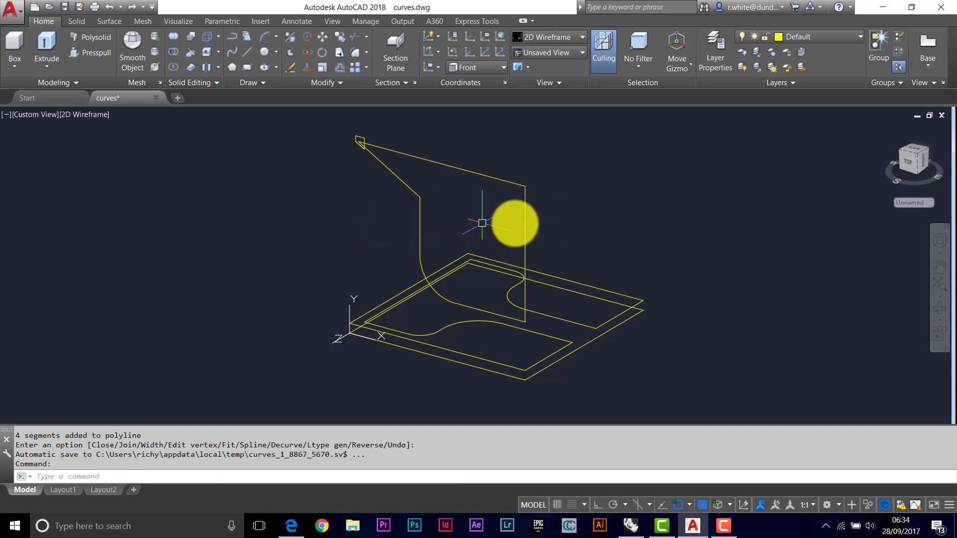
left_click(524, 219)
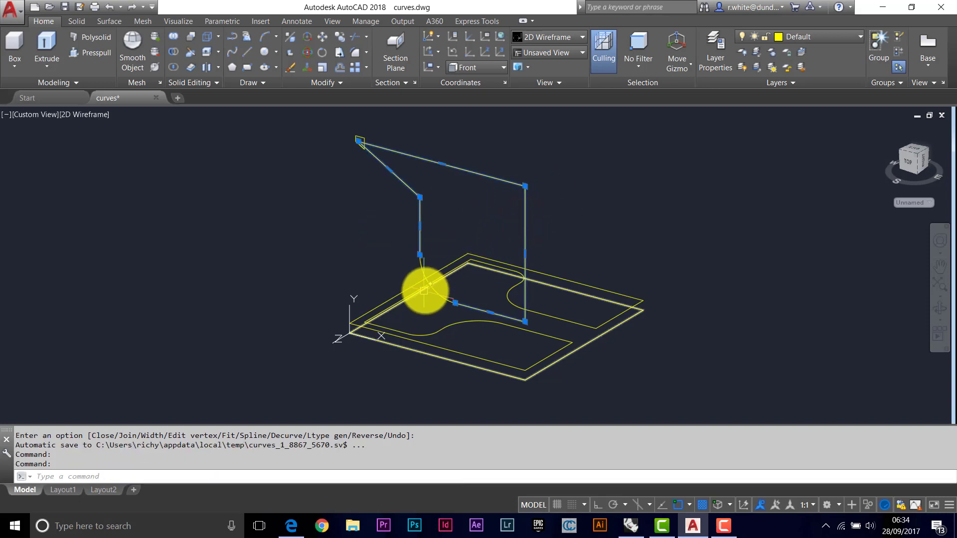
scroll(423, 291, "up", 2)
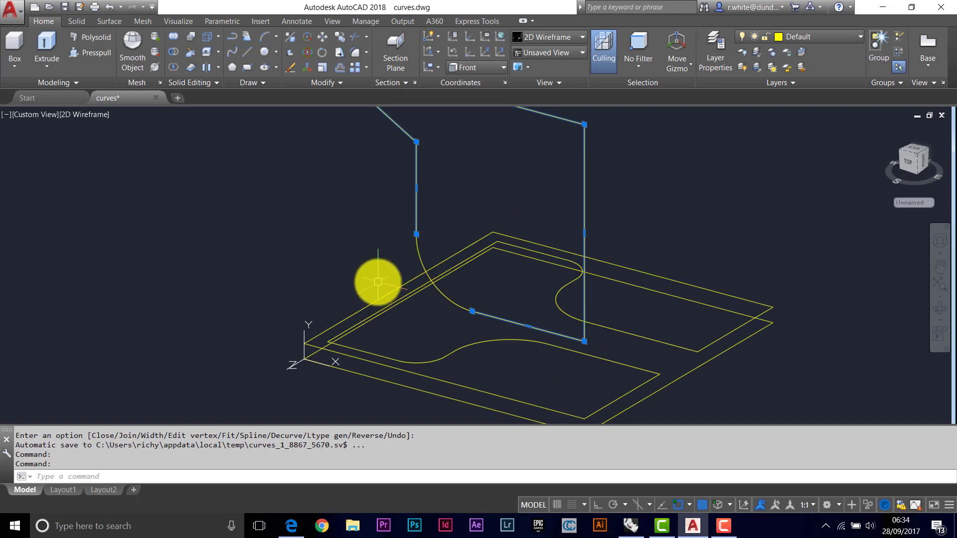
key("Escape")
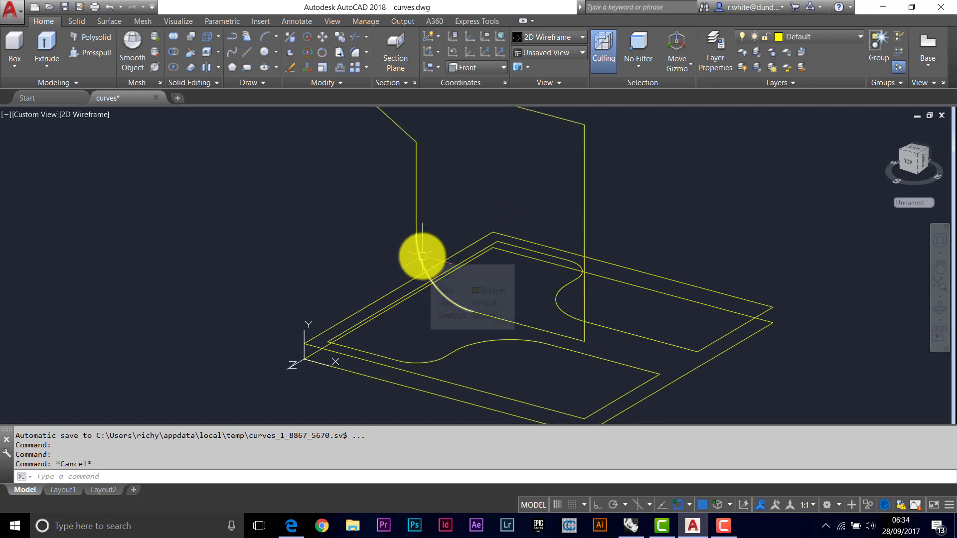
Identify the loose arc at the upright profile's lower corner and erase it
mouse_move(419, 261)
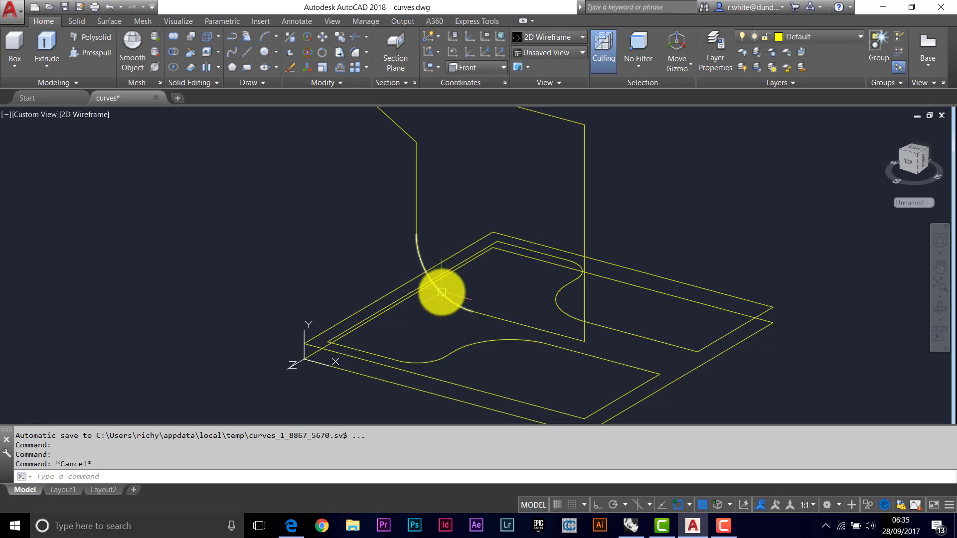
scroll(420, 261, "up", 3)
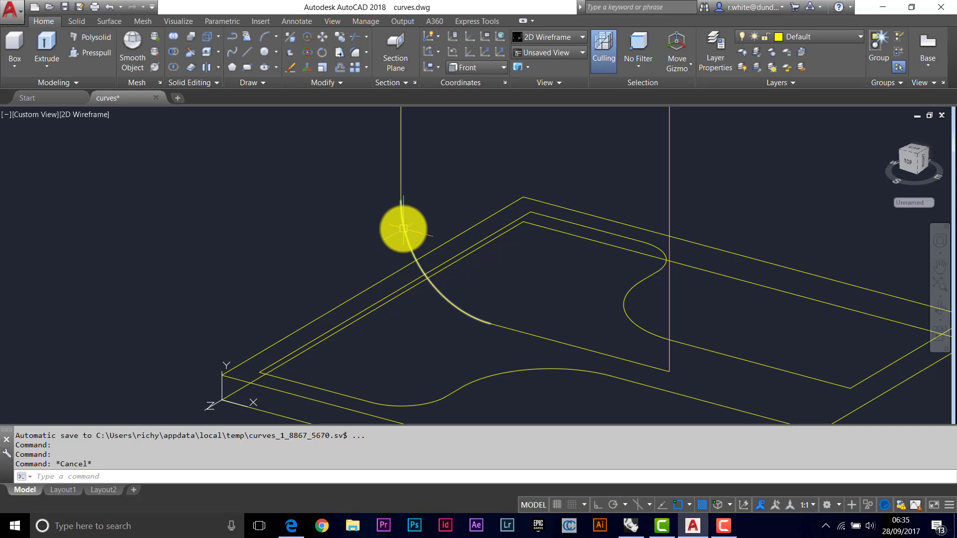
mouse_move(403, 229)
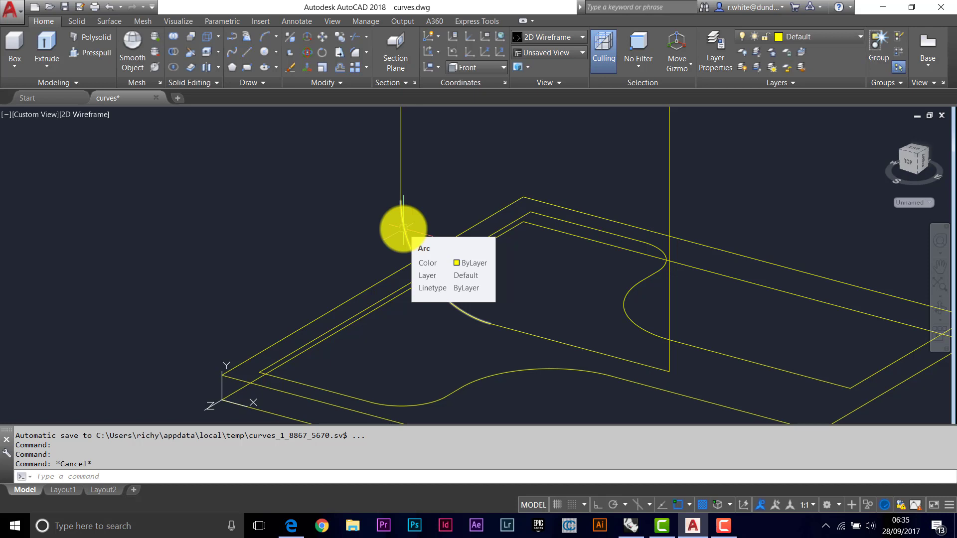
left_click(403, 229)
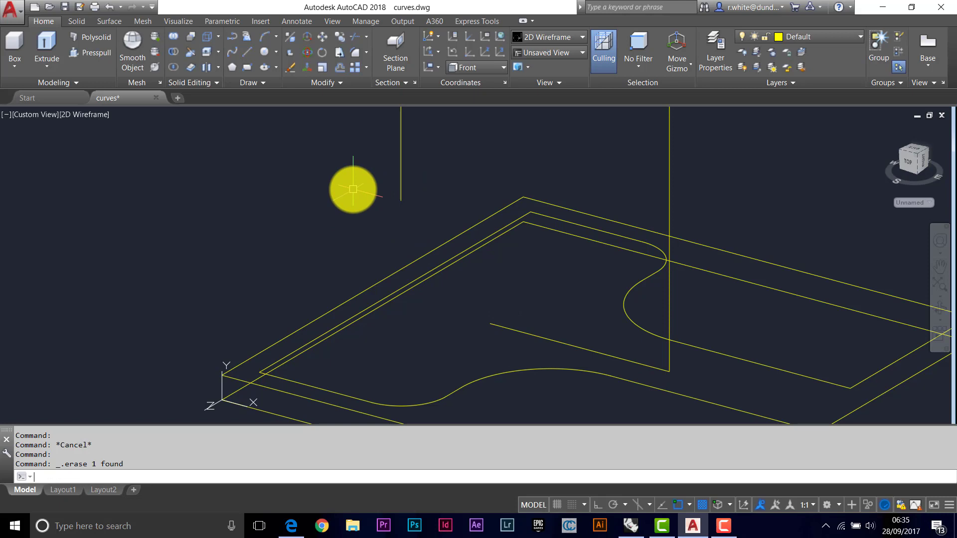
Fillet the upright profile's open lower corner between its vertical and bottom edges with radius 40, and select the profile to check
key("Return")
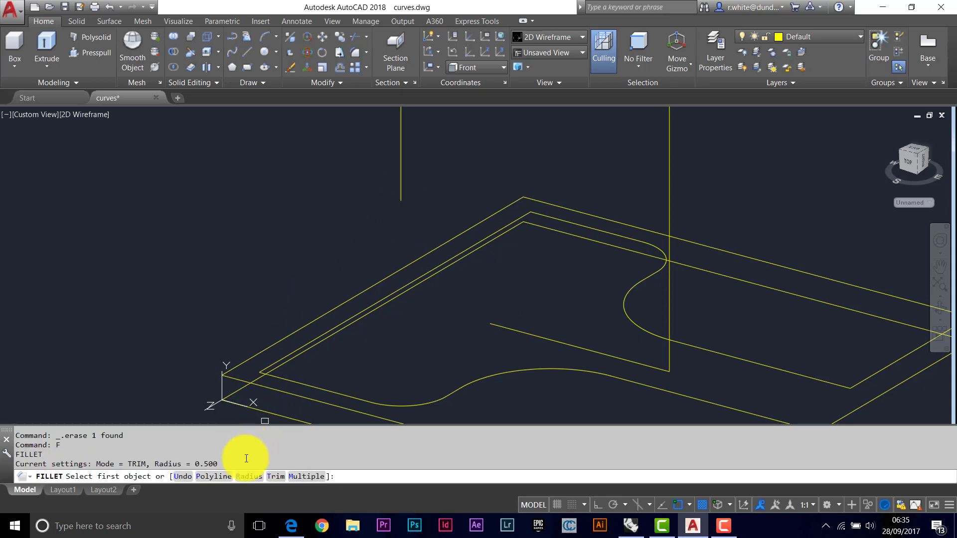
left_click(247, 477)
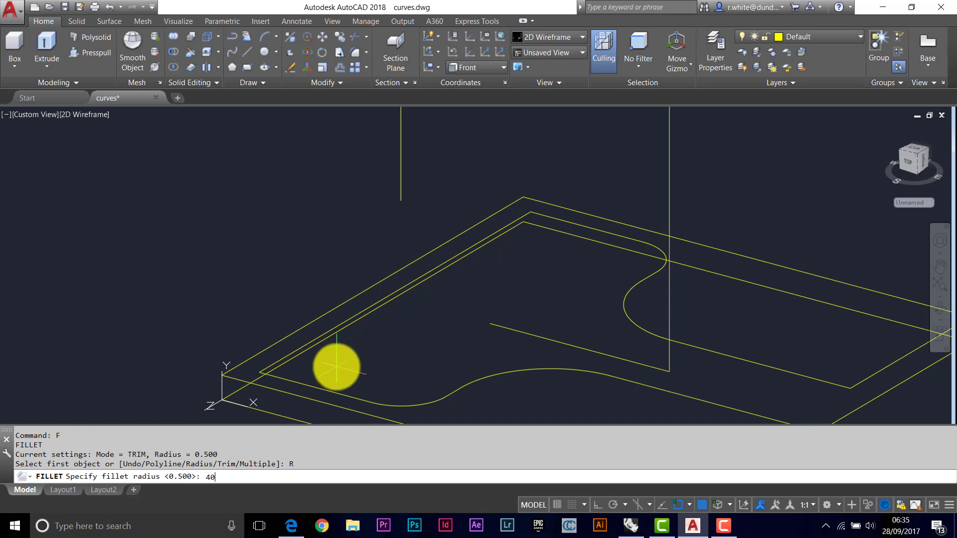
key("Return")
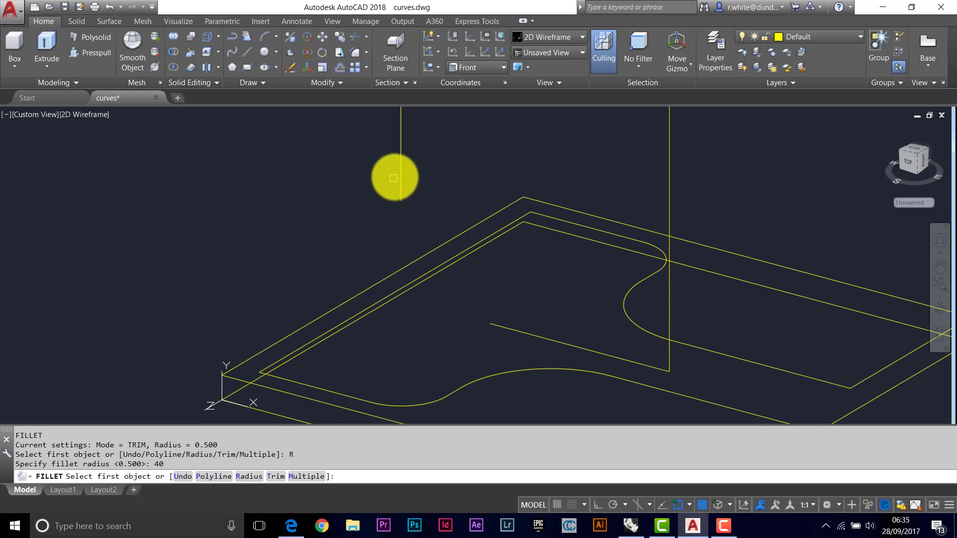
left_click(399, 173)
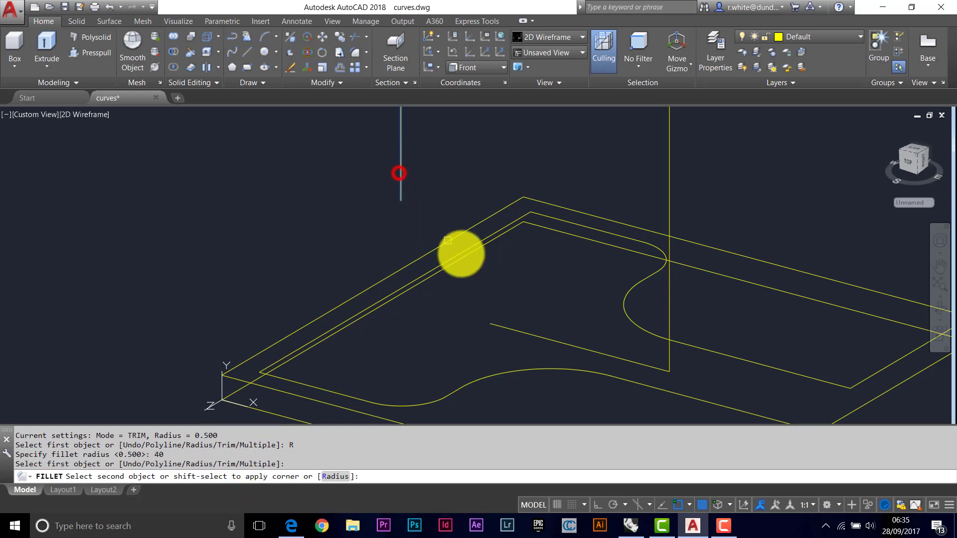
left_click(503, 326)
scroll(502, 257, "down", 3)
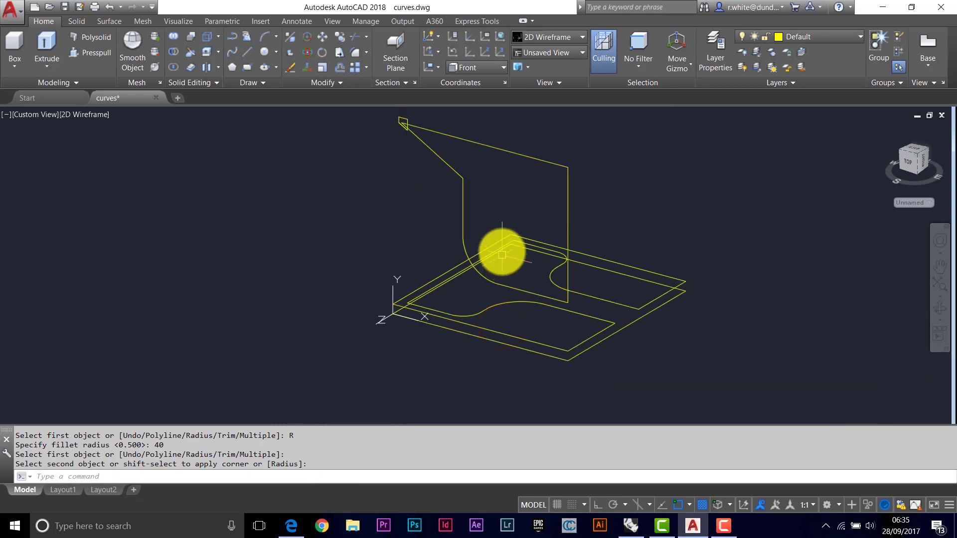
key("Escape")
left_click(462, 210)
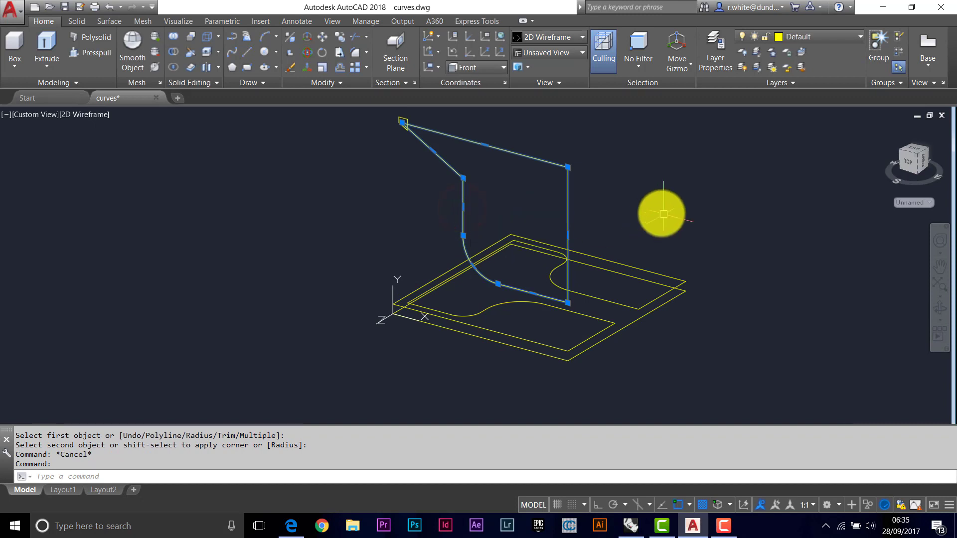
middle_click_drag(660, 209, 566, 235)
key("Escape")
key("Escape")
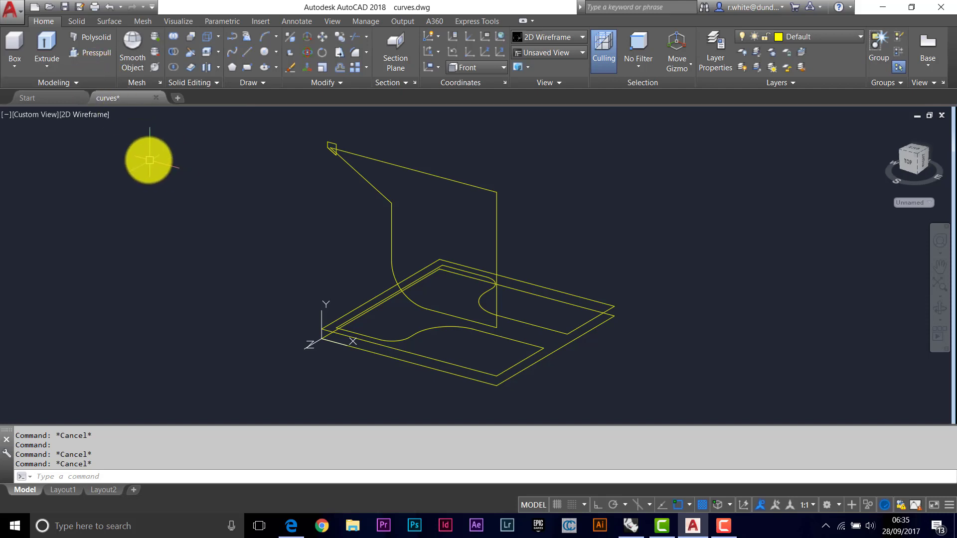
Extrude the upright profile as a solid 200 units back to the rear corner of the base
left_click(52, 40)
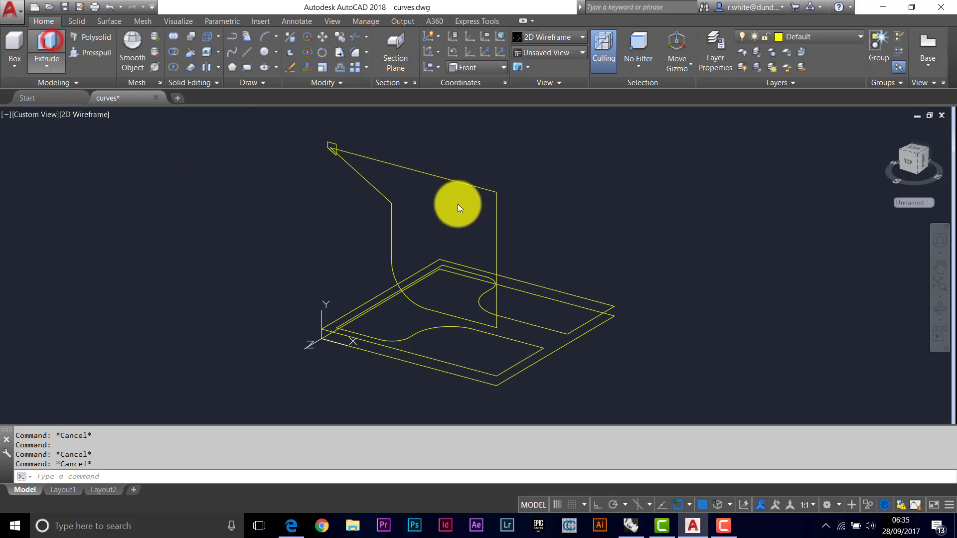
left_click(497, 221)
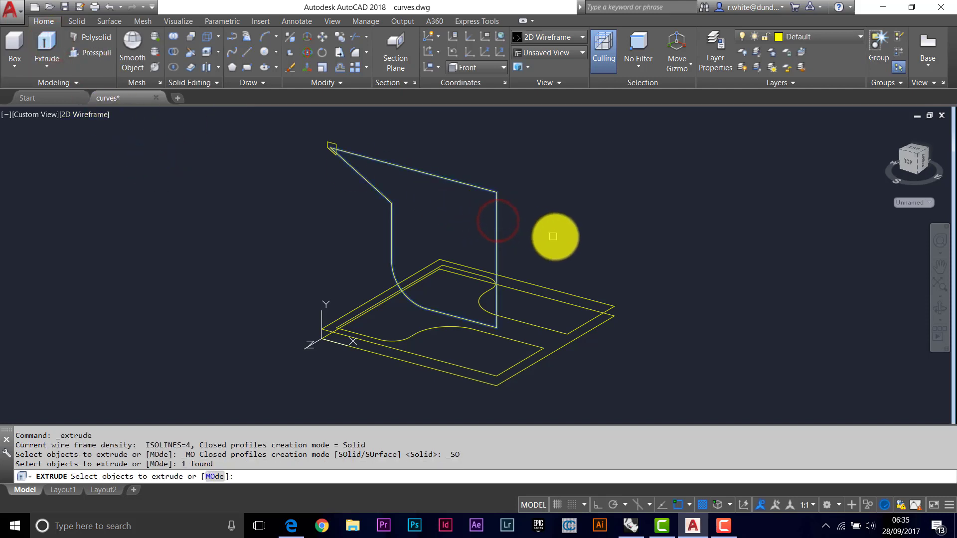
key("Return")
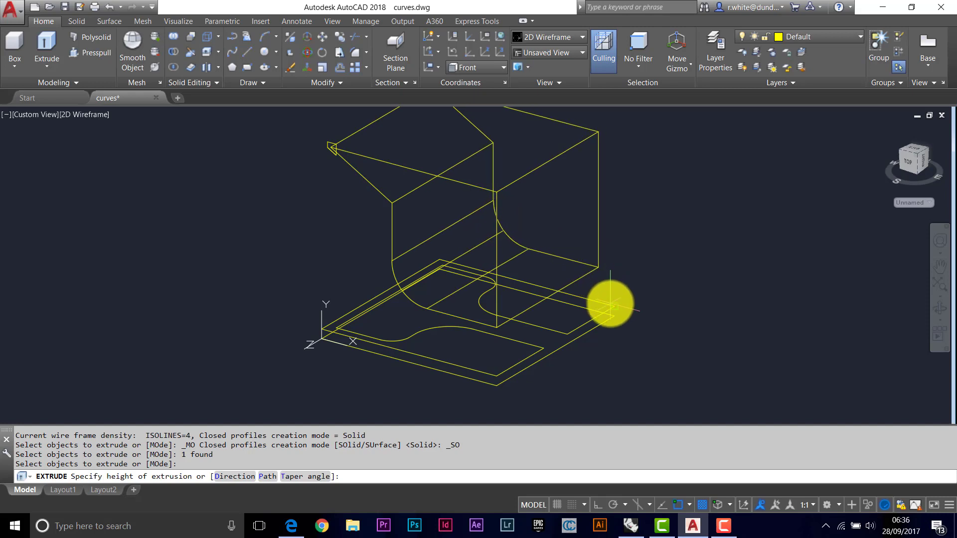
left_click(610, 304)
Extrude the lower base rectangle 10 units up to the corner of the curved outline above it
scroll(615, 331, "up", 2)
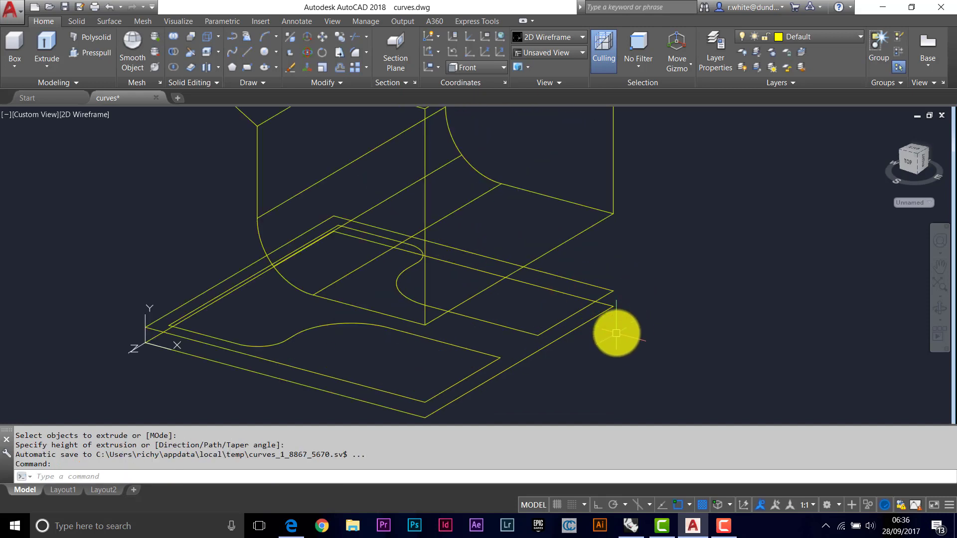
key("Return")
left_click(604, 313)
key("Return")
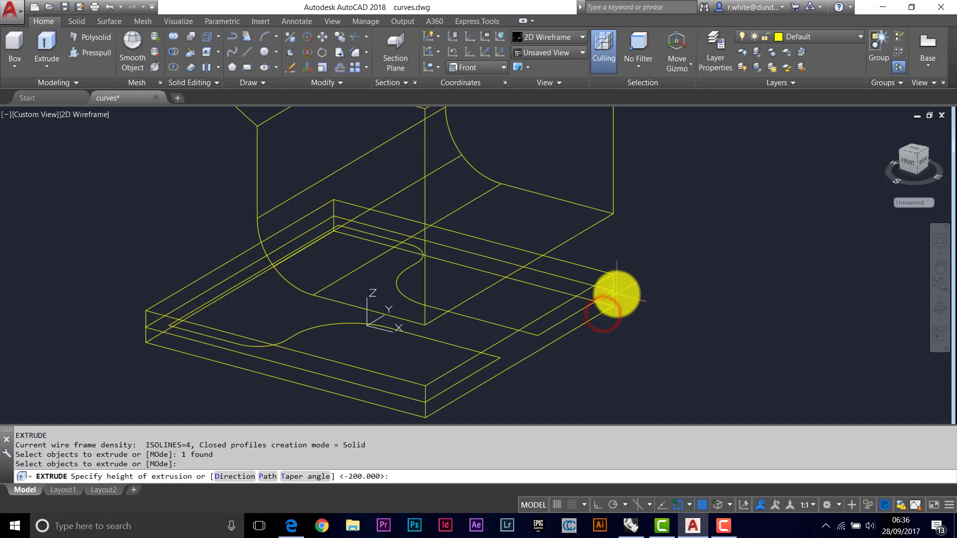
left_click(613, 290)
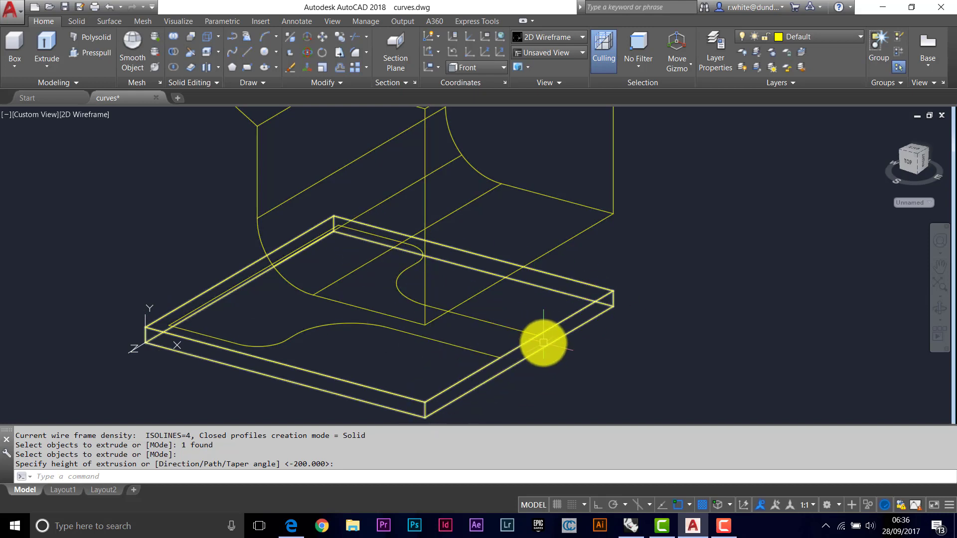
Extrude the curved outline above the base up to the top rear corner of the upright solid
key("Return")
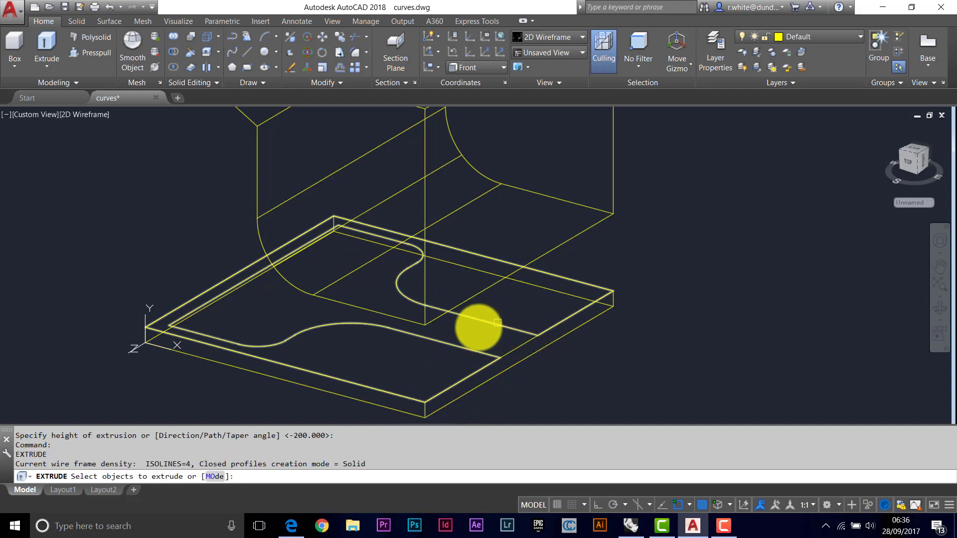
left_click(509, 329)
key("Return")
middle_click_drag(626, 271, 598, 141, "shift")
left_click(599, 142)
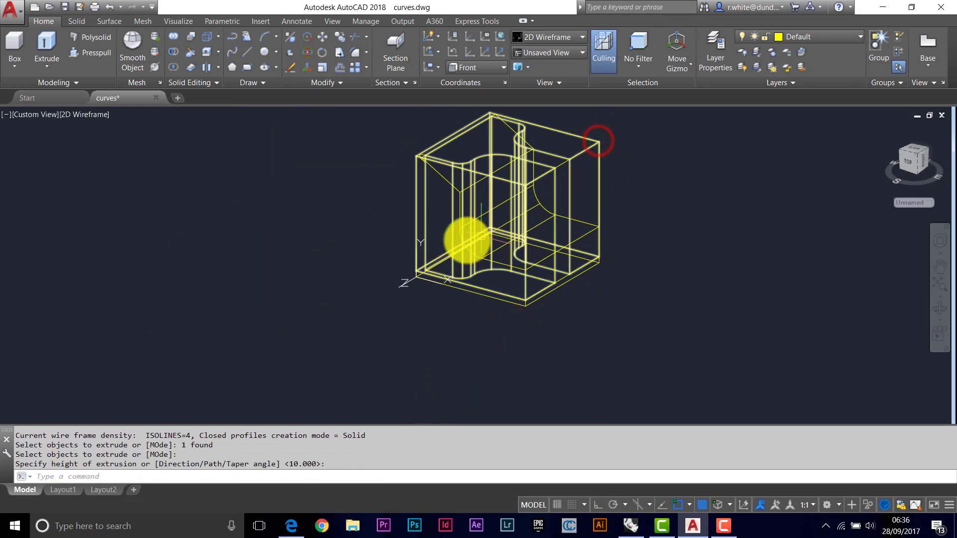
right_click(435, 268)
key("Escape")
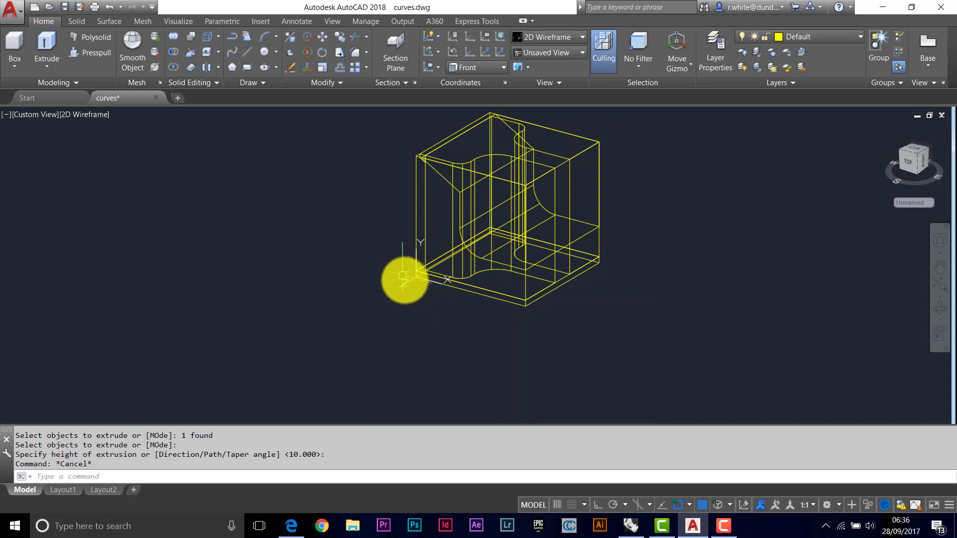
right_click(429, 278, "shift")
left_click(389, 258)
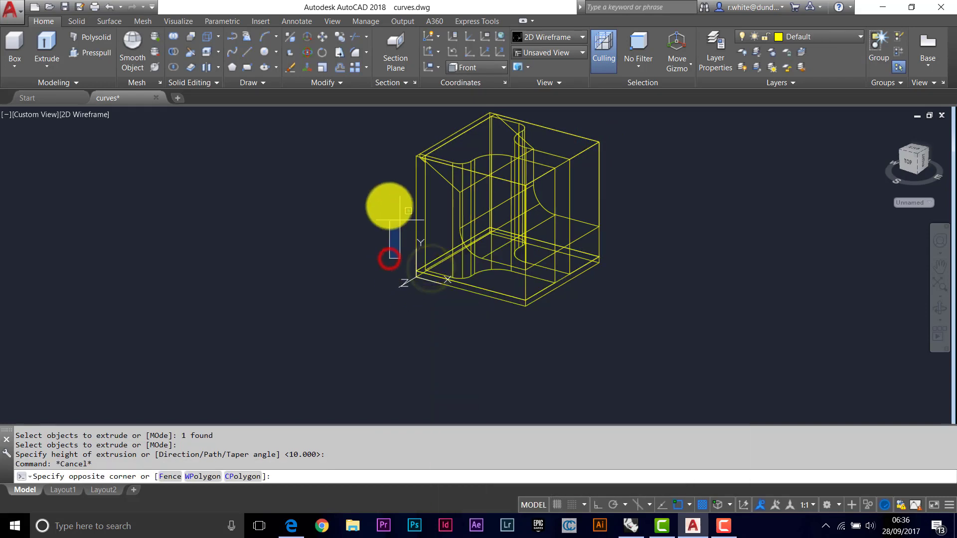
key("Escape")
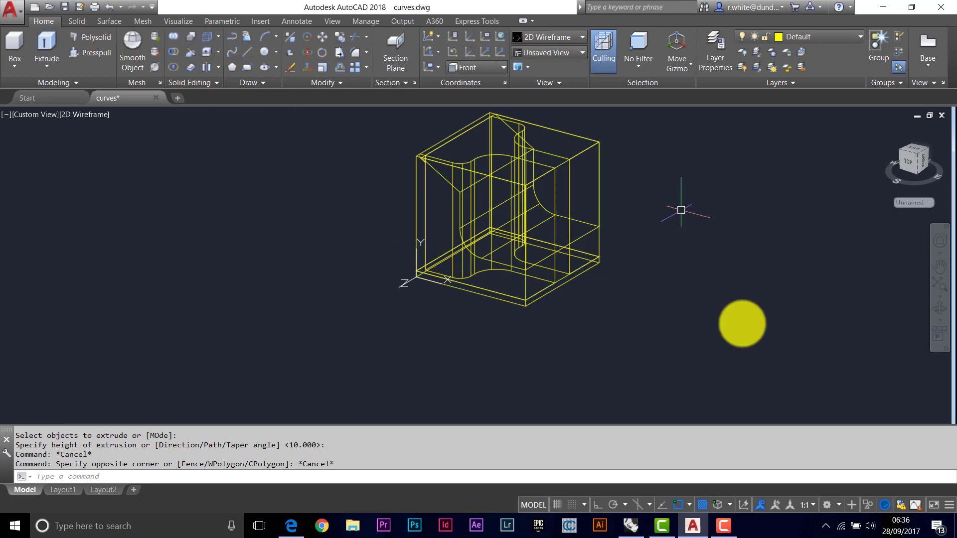
left_click(828, 505)
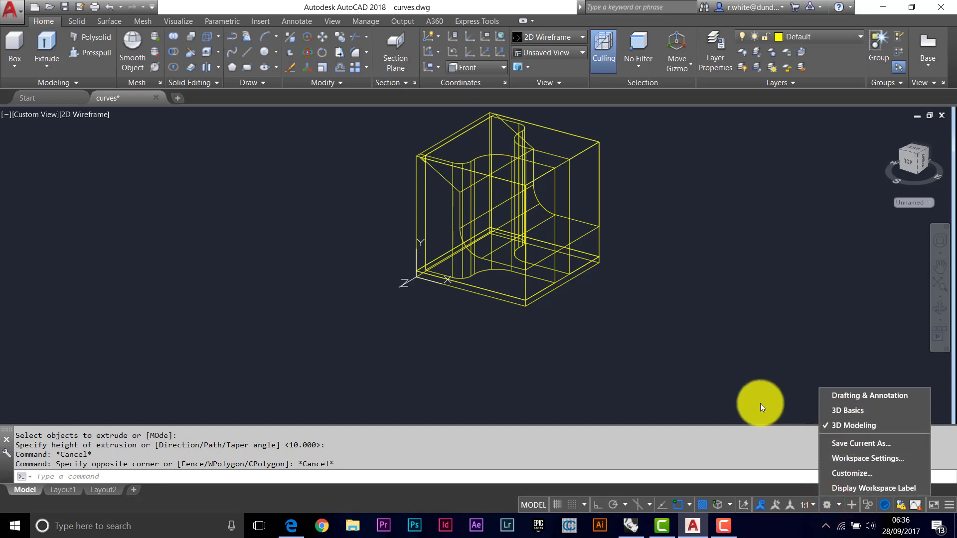
left_click(663, 373)
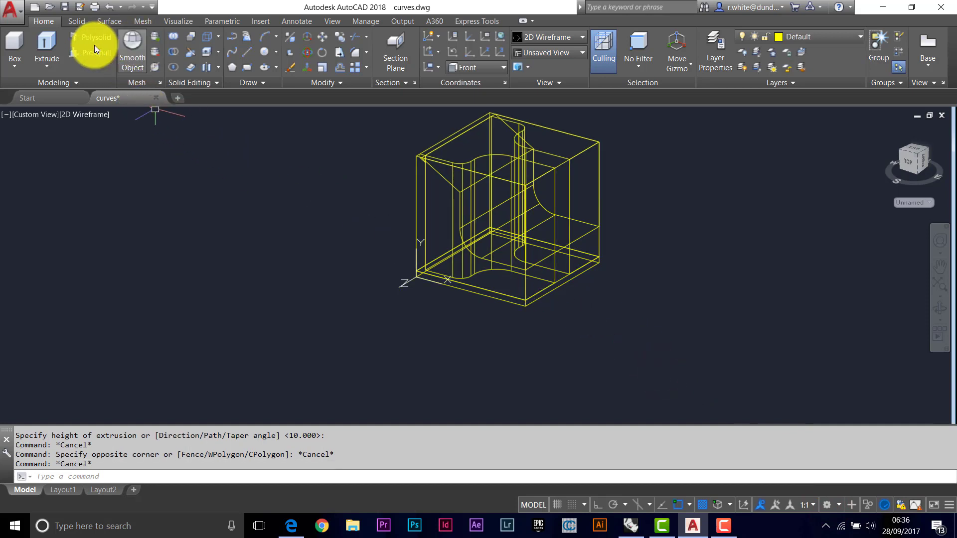
Union the upright solid, the curved-outline solid and the base into one solid
left_click(173, 37)
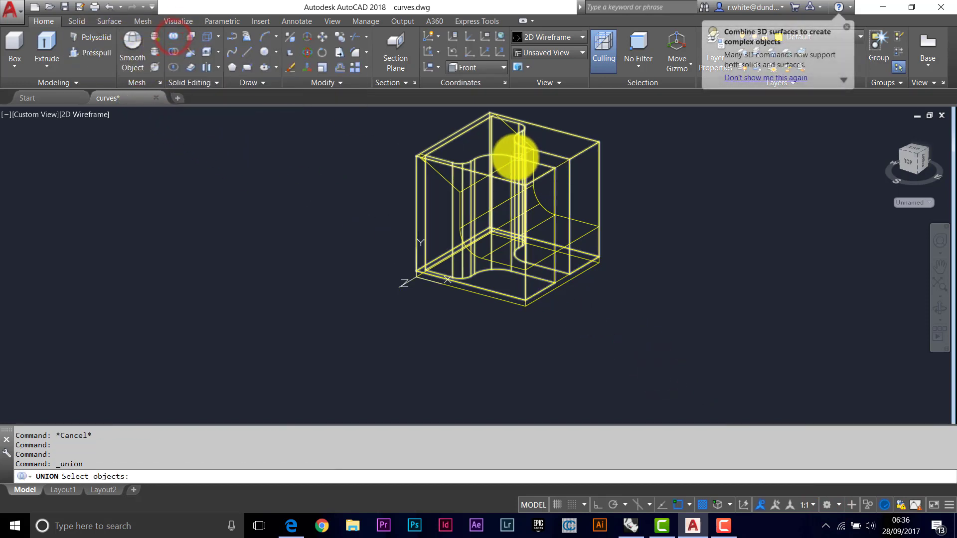
left_click(491, 155)
left_click(498, 169)
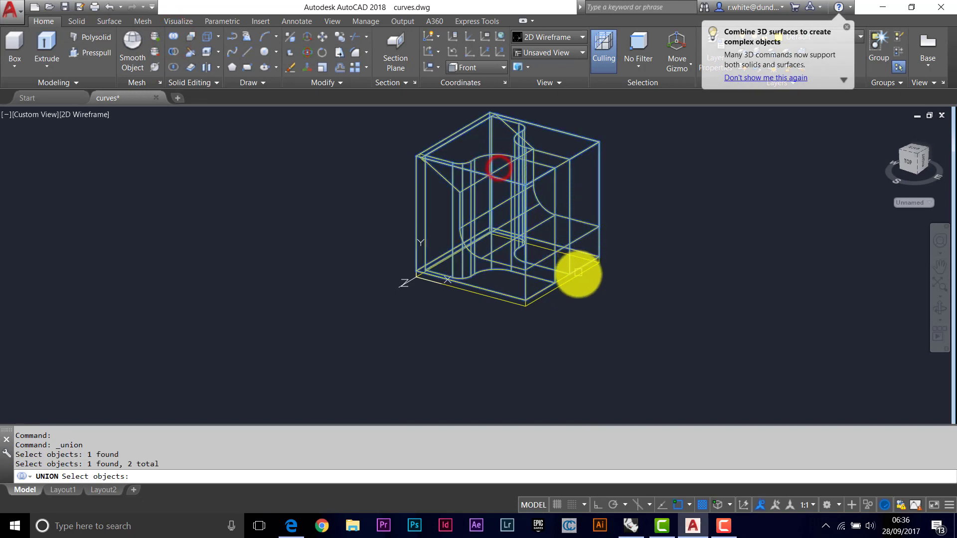
left_click(577, 276)
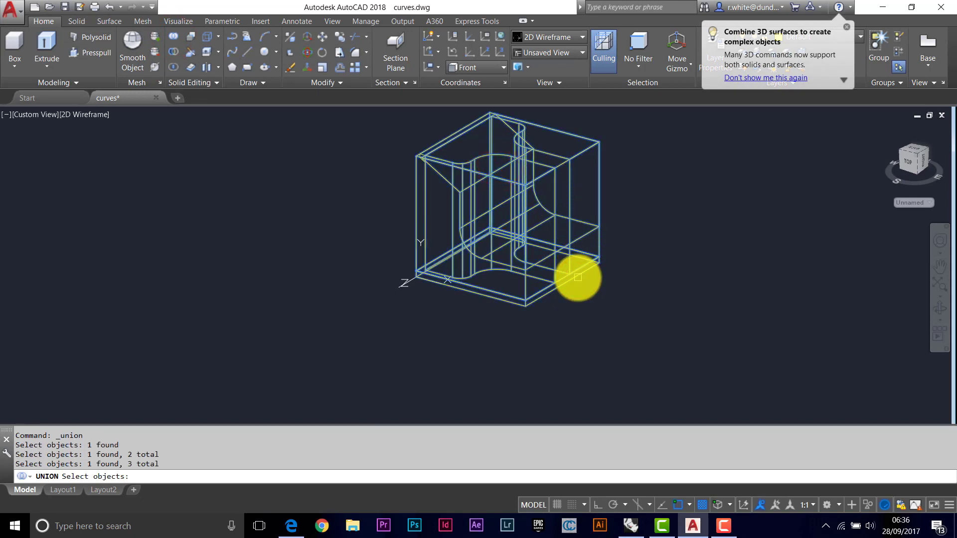
key("Return")
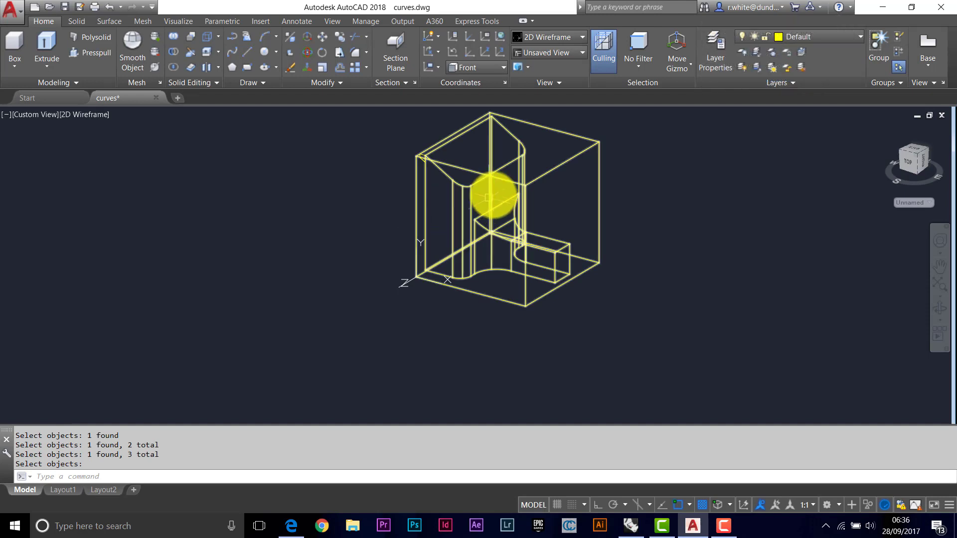
Extrude the small closed profile at the solid's upper corner along the top edge to the far corner of the curved outline
middle_click_drag(470, 198, 406, 231)
scroll(379, 249, "up", 3)
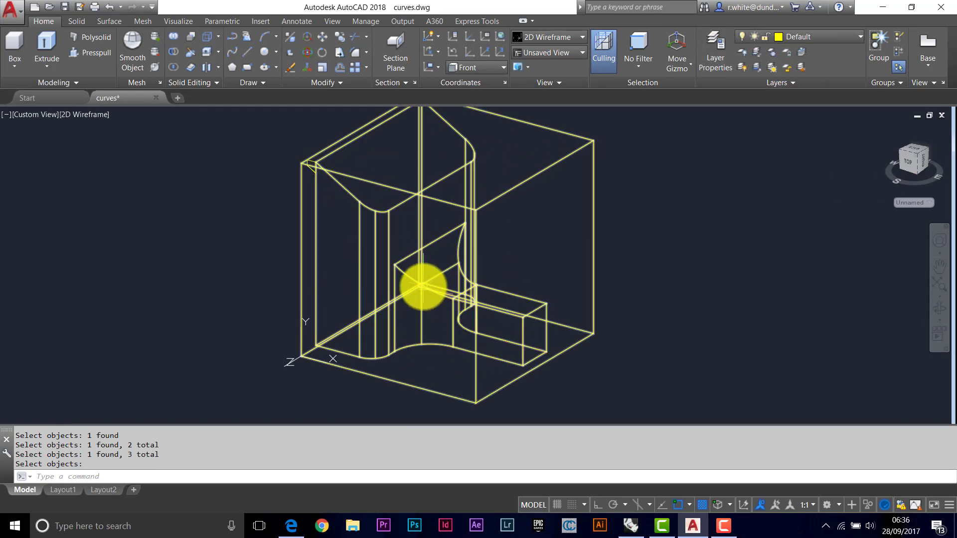
middle_click_drag(414, 282, 519, 294, "shift")
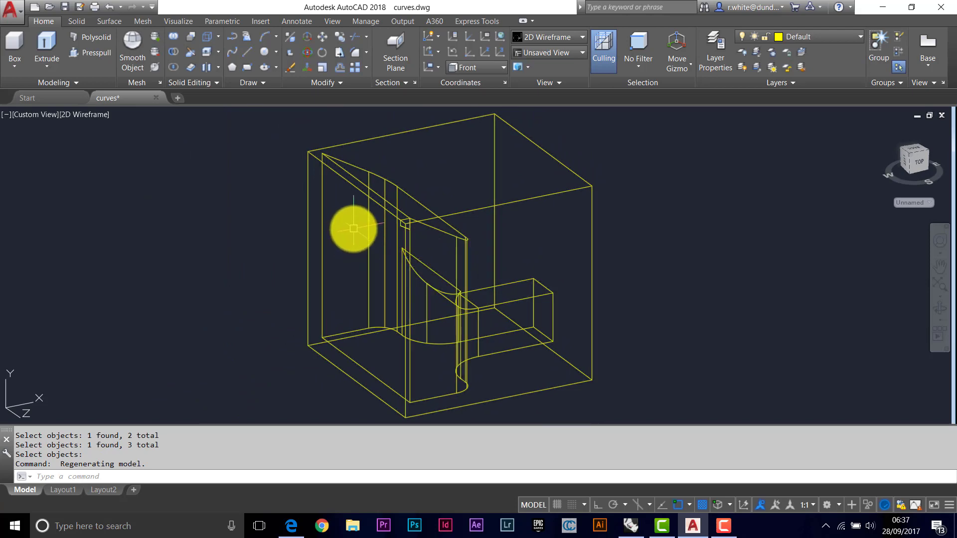
middle_click_drag(380, 246, 427, 273, "shift")
scroll(412, 248, "up", 4)
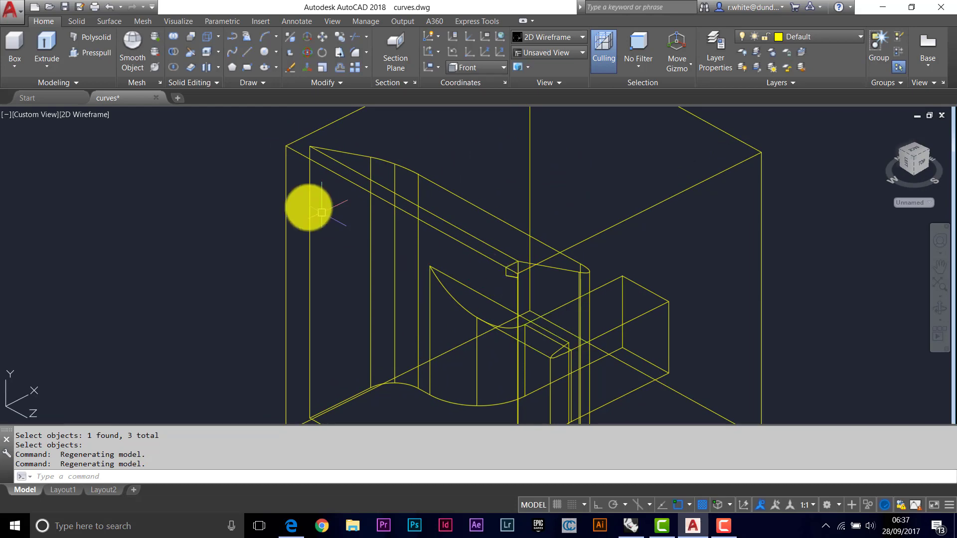
left_click(50, 39)
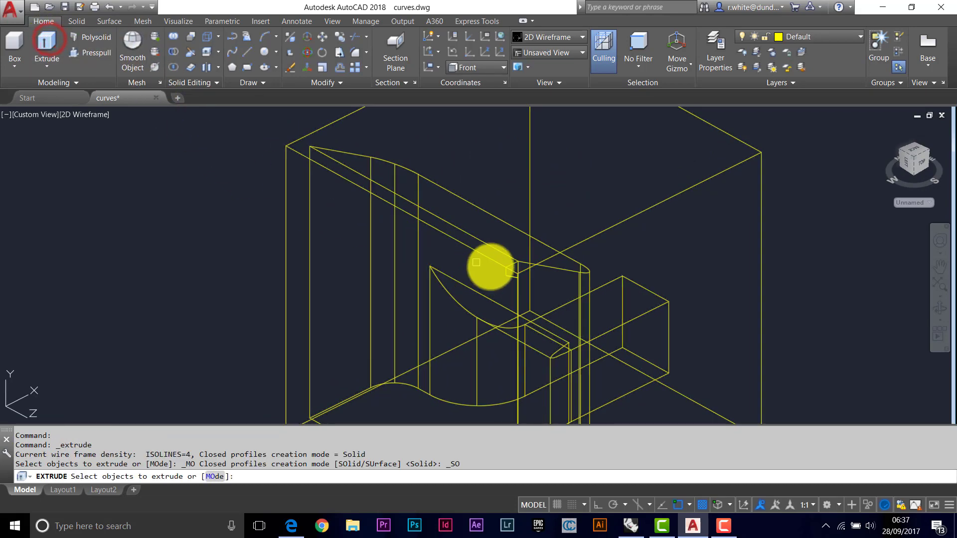
left_click(509, 276)
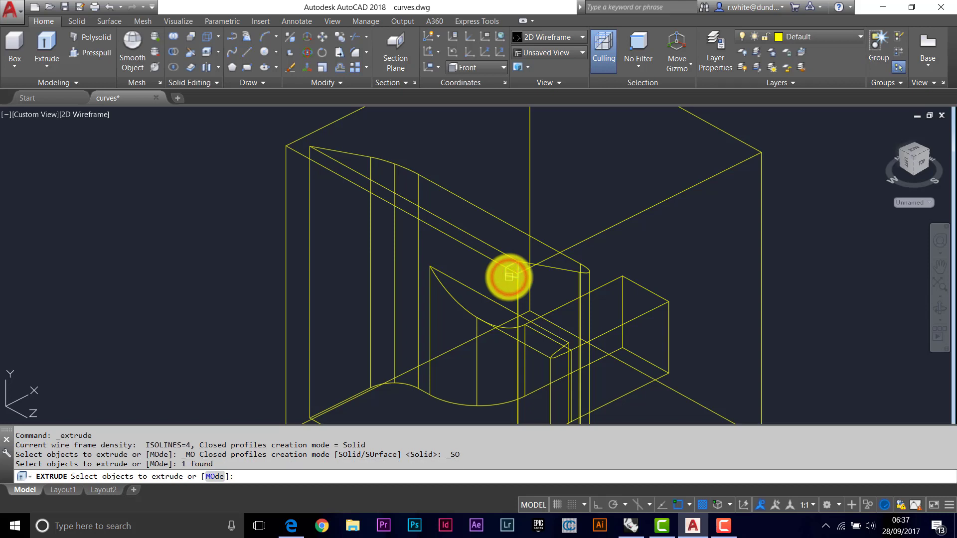
key("Return")
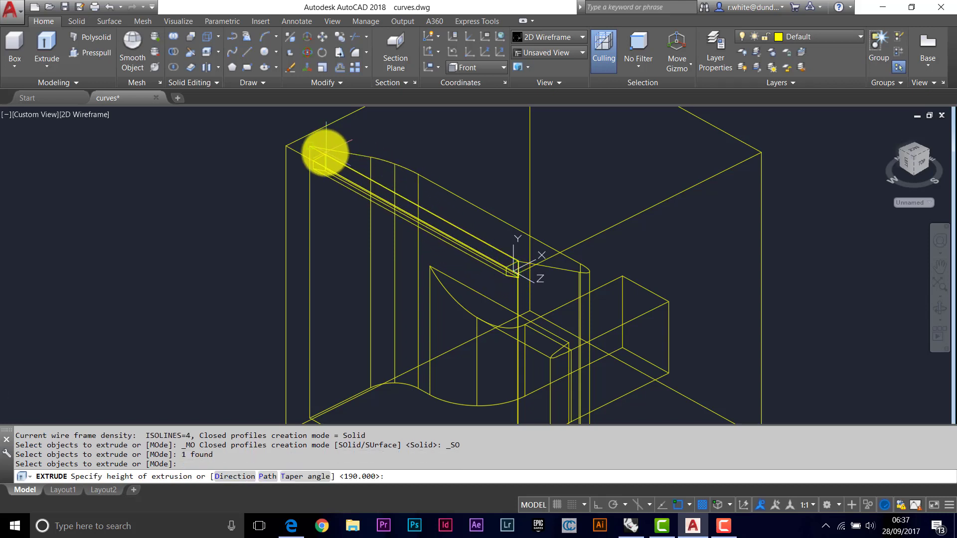
left_click(310, 147)
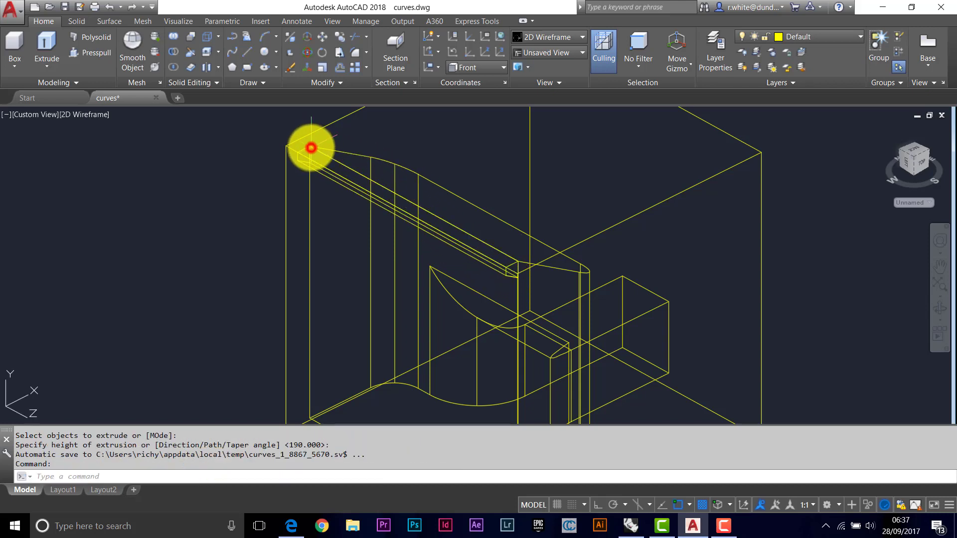
Subtract the long thin strip along the top edge from the combined solid
left_click(172, 51)
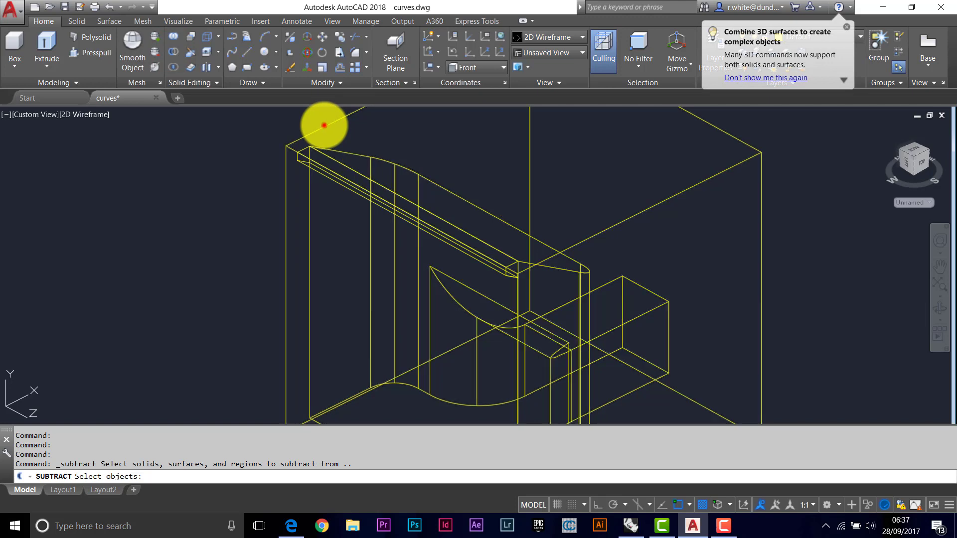
left_click(323, 125)
key("Return")
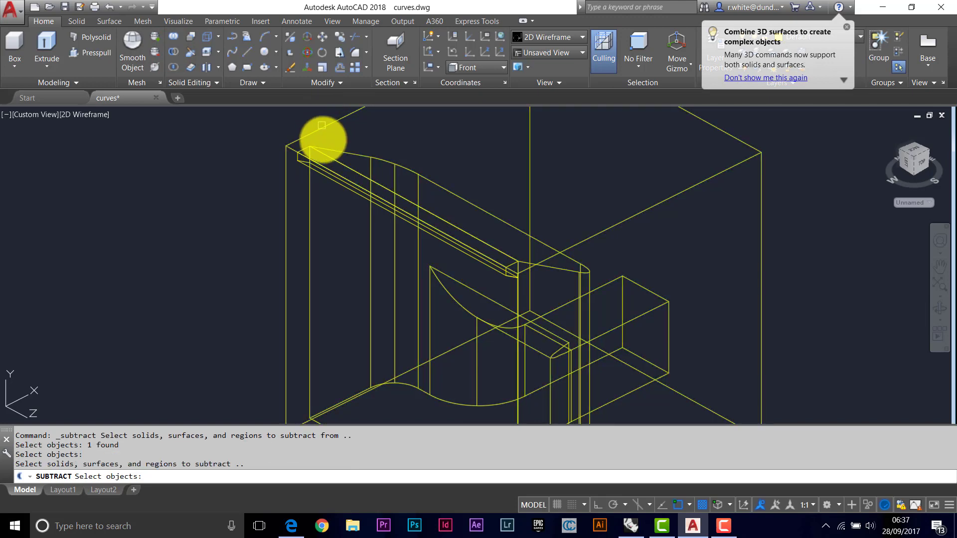
left_click(328, 178)
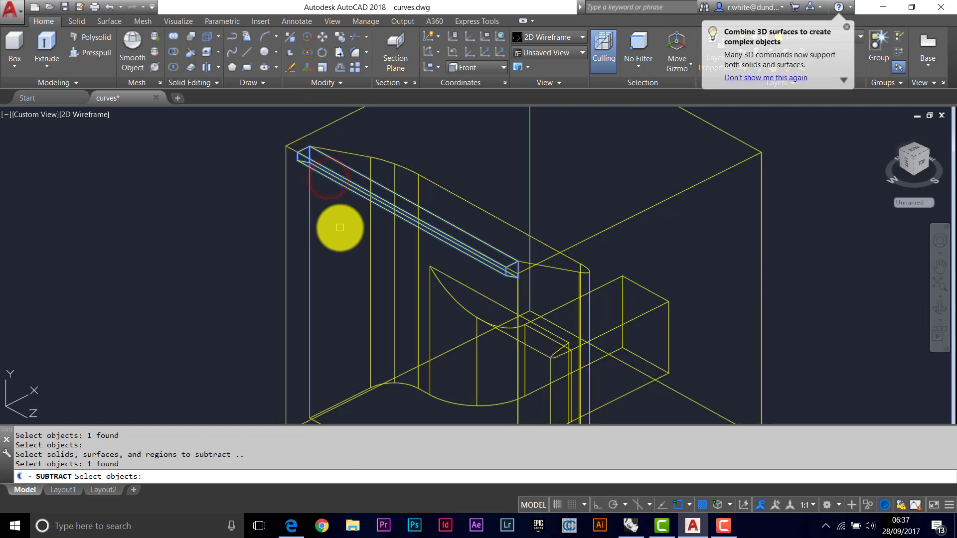
key("Return")
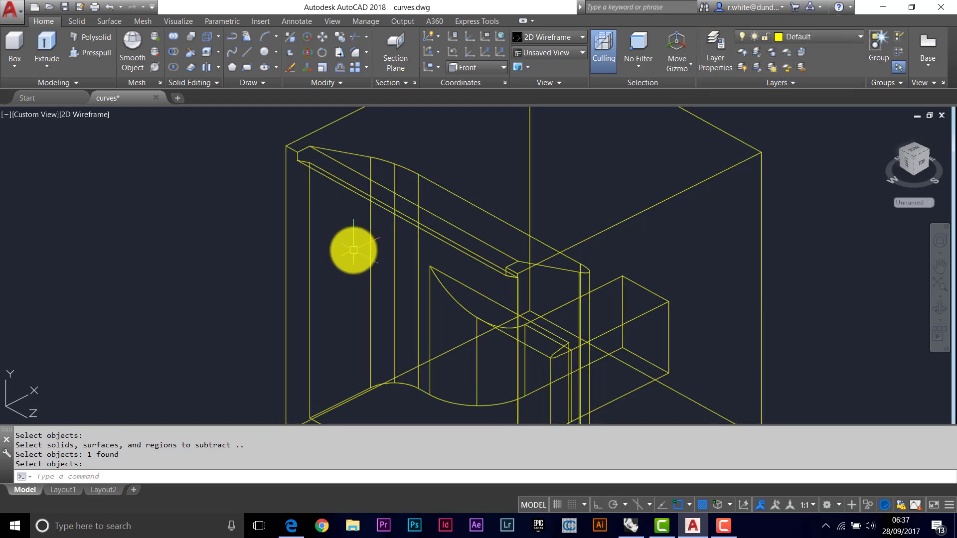
Inspect the model in the Shaded with edges visual style and return it to 2D Wireframe
scroll(353, 250, "down", 2)
middle_click_drag(362, 242, 366, 224)
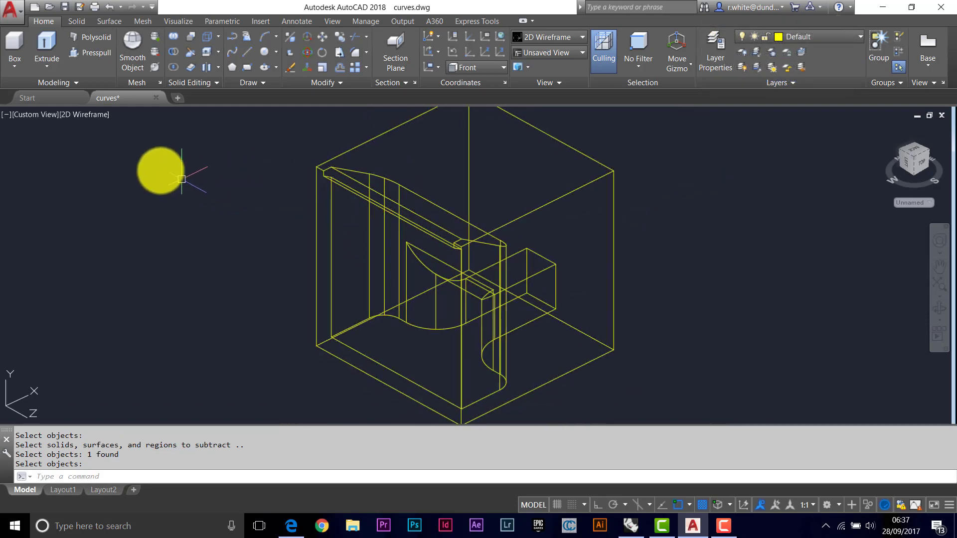
left_click(88, 115)
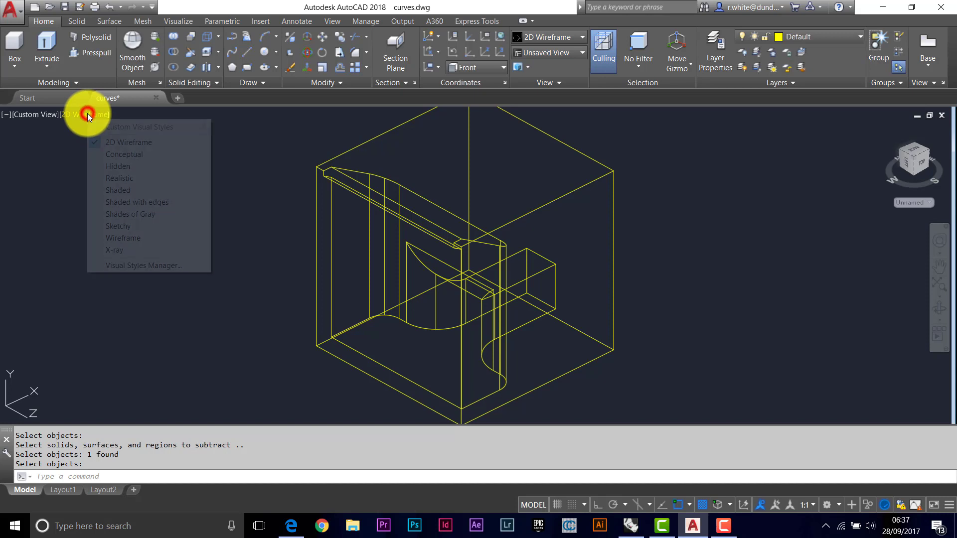
left_click(126, 202)
mouse_move(444, 271)
middle_mouse_down("shift")
mouse_move(405, 257)
mouse_move(432, 275)
mouse_move(442, 250)
mouse_move(419, 240)
mouse_move(397, 241)
mouse_move(395, 257)
mouse_move(312, 224)
mouse_move(519, 284)
mouse_move(421, 246)
mouse_move(410, 262)
mouse_move(376, 277)
mouse_move(438, 246)
mouse_move(607, 317)
middle_mouse_up("shift")
scroll(560, 291, "down", 2)
middle_click_drag(547, 284, 523, 284)
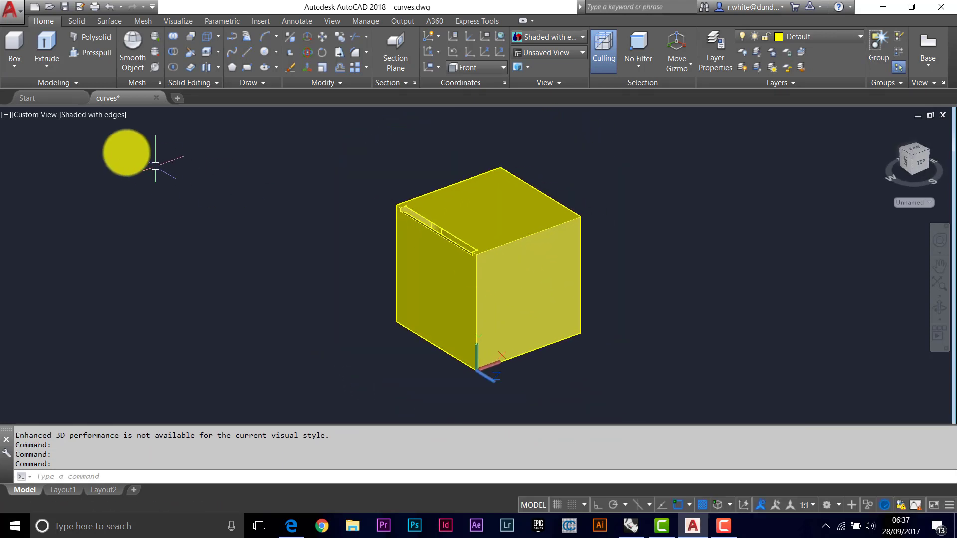
left_click(101, 114)
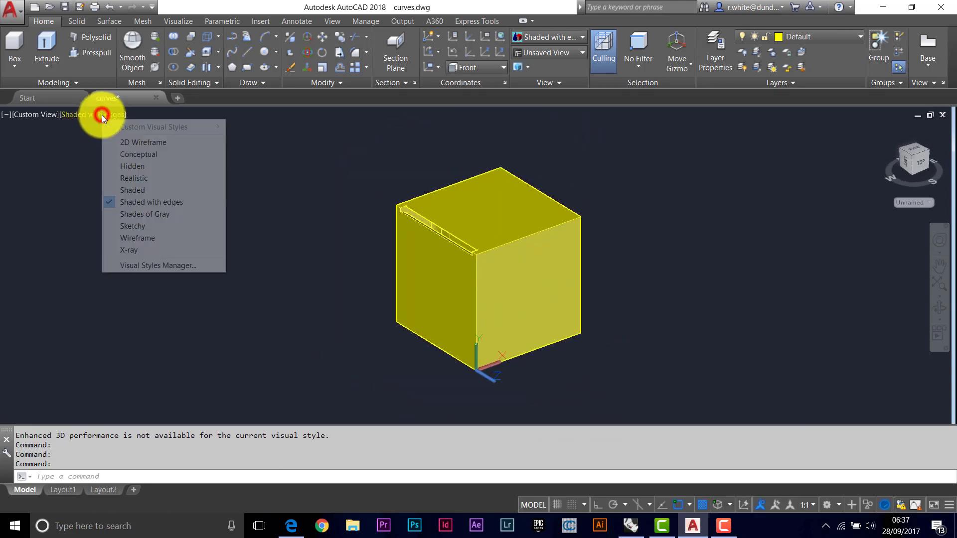
left_click(137, 143)
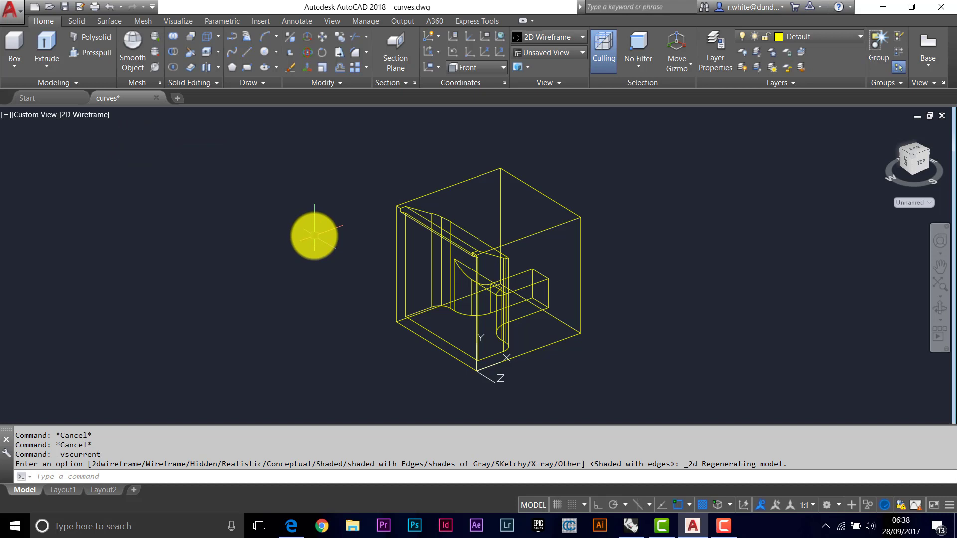
Reset the UCS to World and show the model in plan view of the current UCS
left_click(499, 67)
left_click(472, 82)
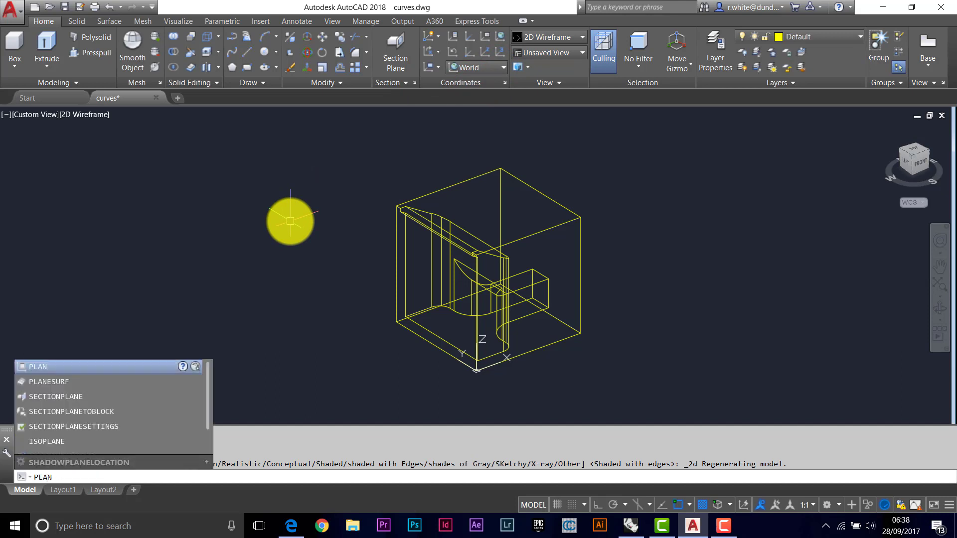
key("Return")
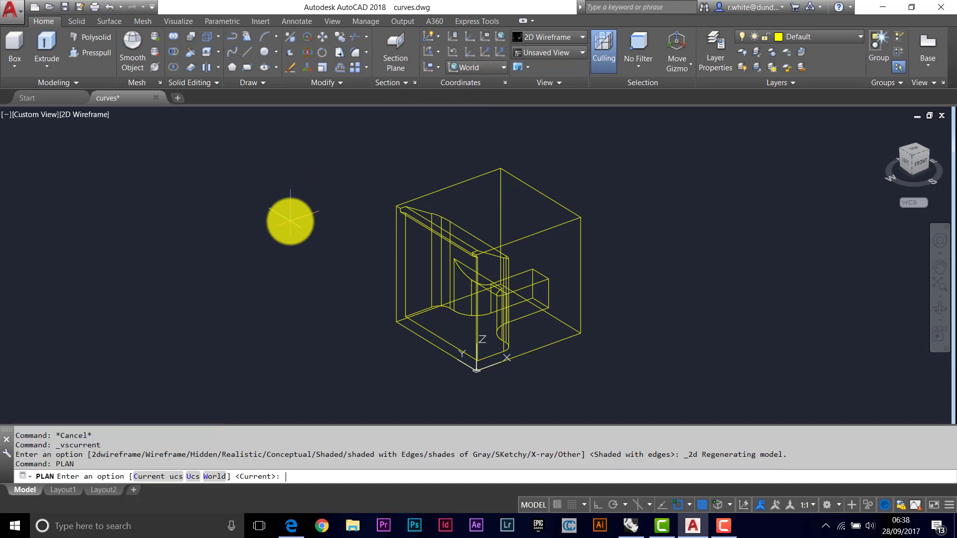
key("Return")
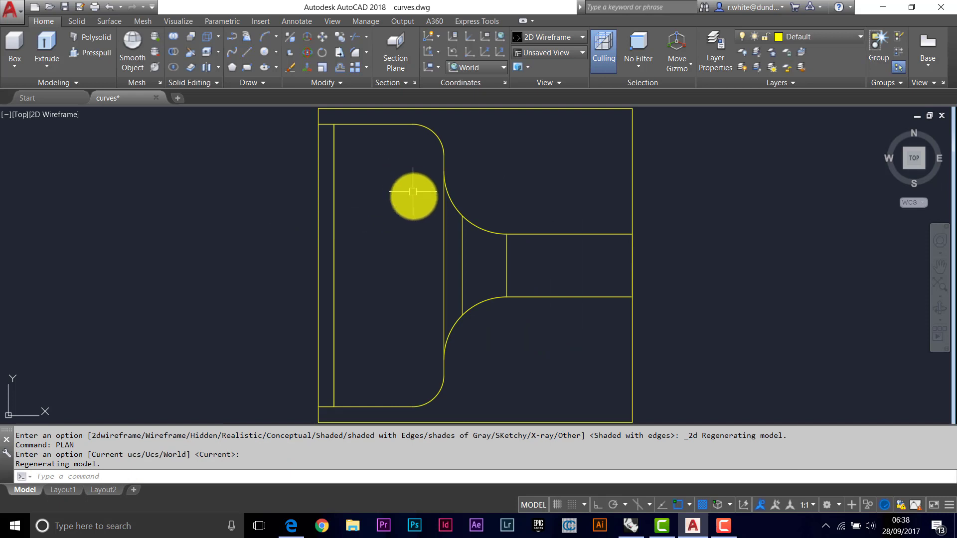
scroll(422, 204, "down", 2)
scroll(418, 203, "down", 2)
mouse_move(417, 203)
middle_mouse_down()
mouse_move(453, 216)
mouse_move(441, 220)
middle_mouse_up()
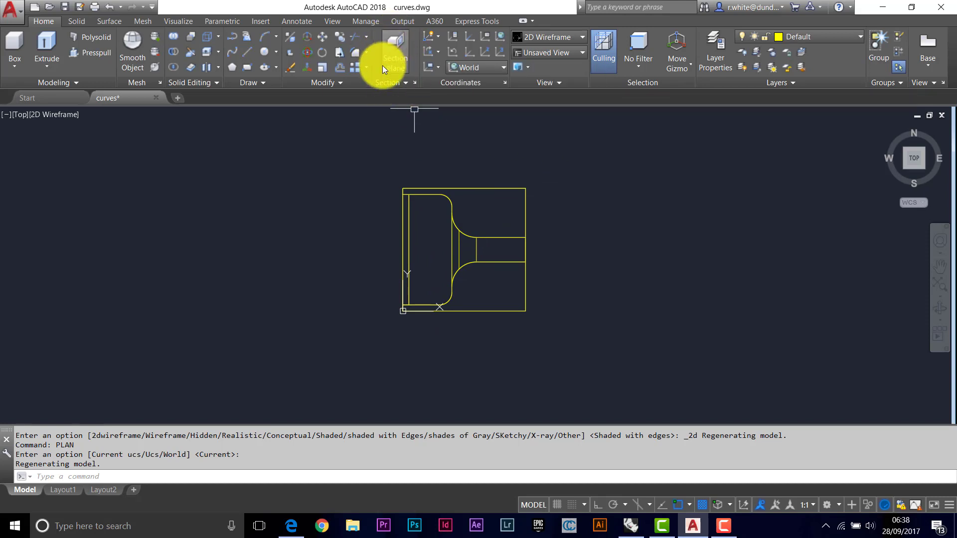
Open the Layer Properties Manager, shrink it and reposition it over the drawing area
left_click(404, 84)
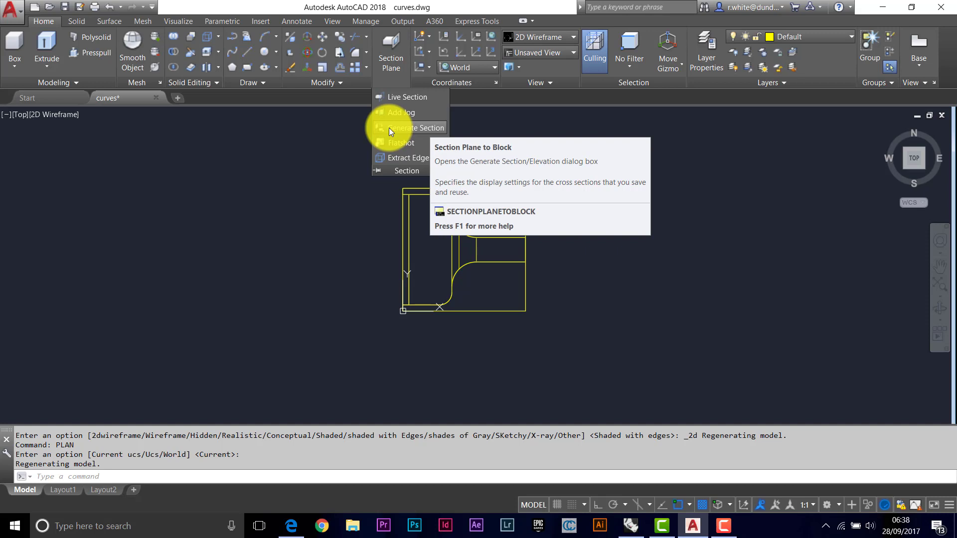
left_click(712, 49)
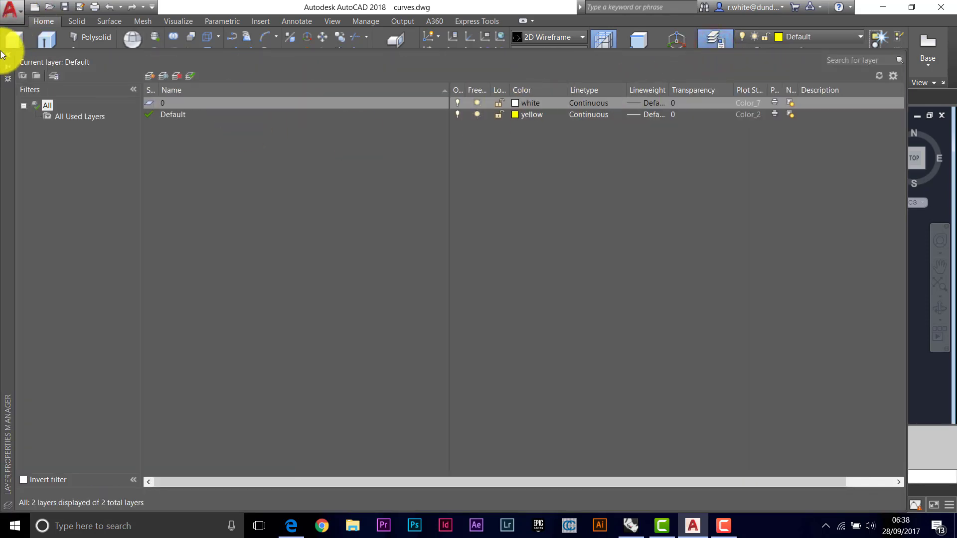
left_click_drag(3, 49, 212, 156)
left_click_drag(213, 216, 157, 145)
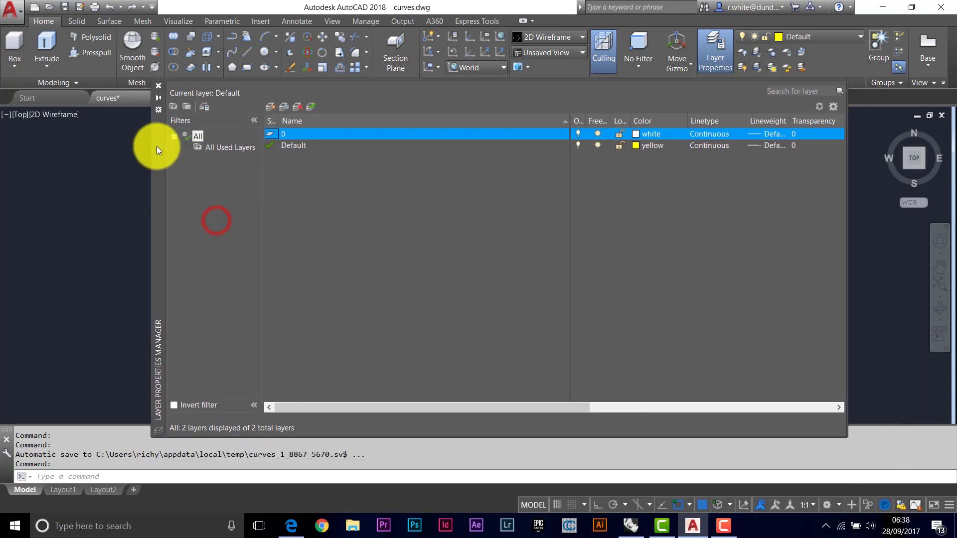
Create a new layer named X_B and set its color to magenta
left_click(269, 106)
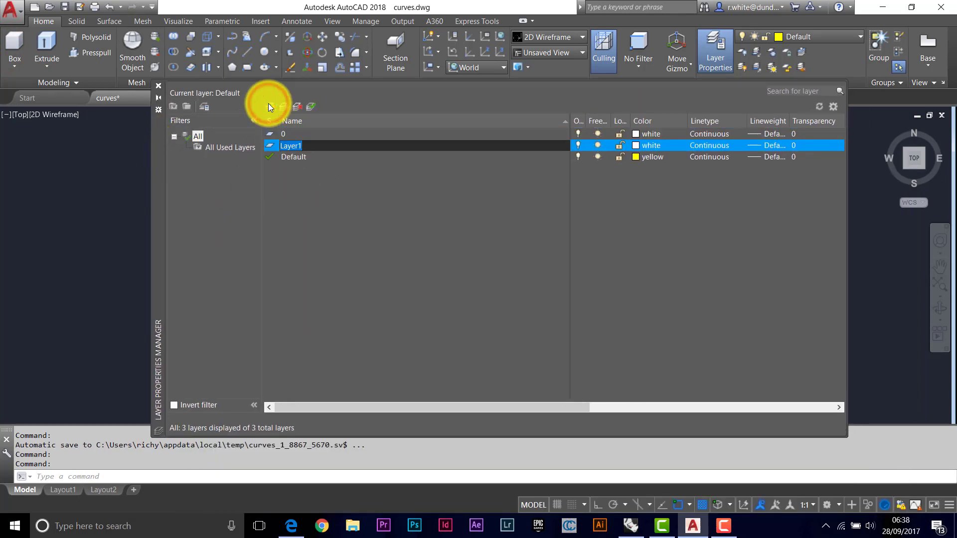
type("X")
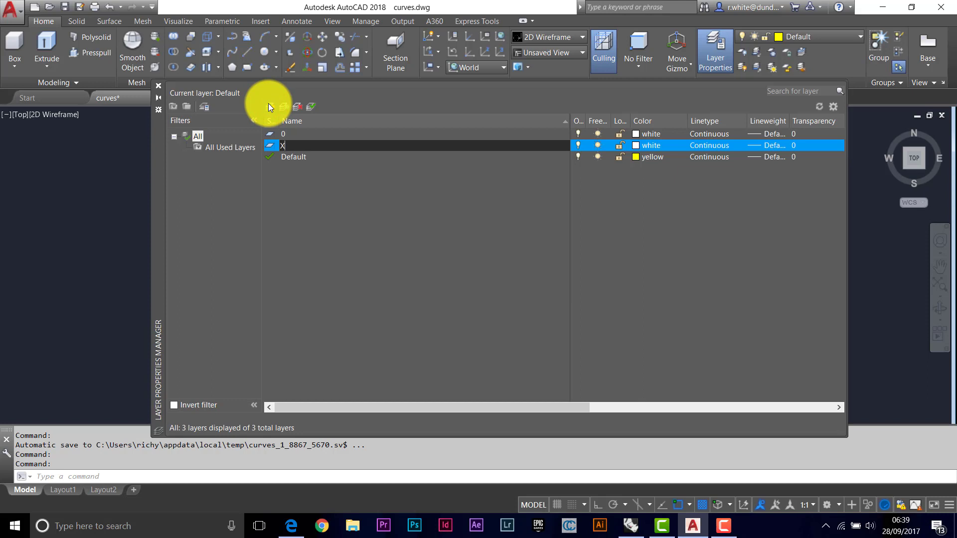
type("_B")
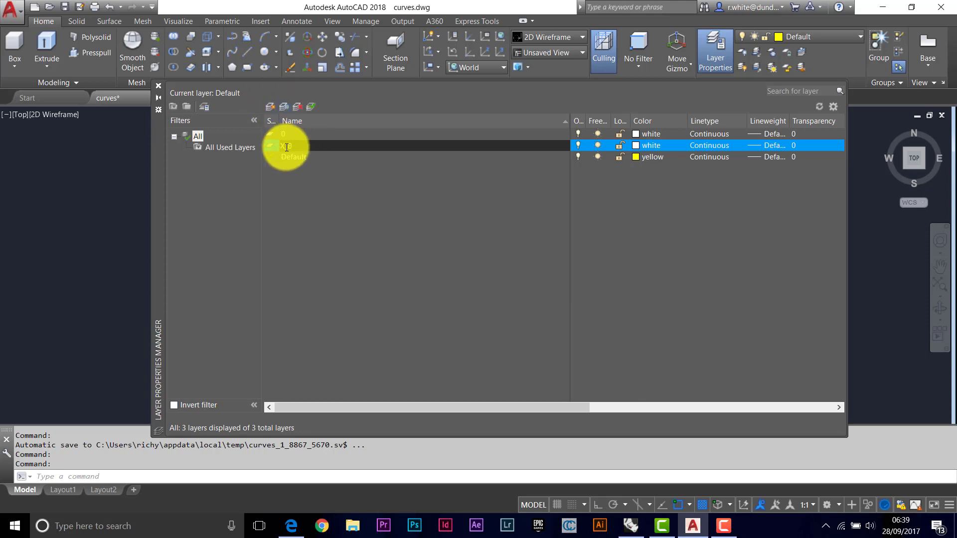
key("Return")
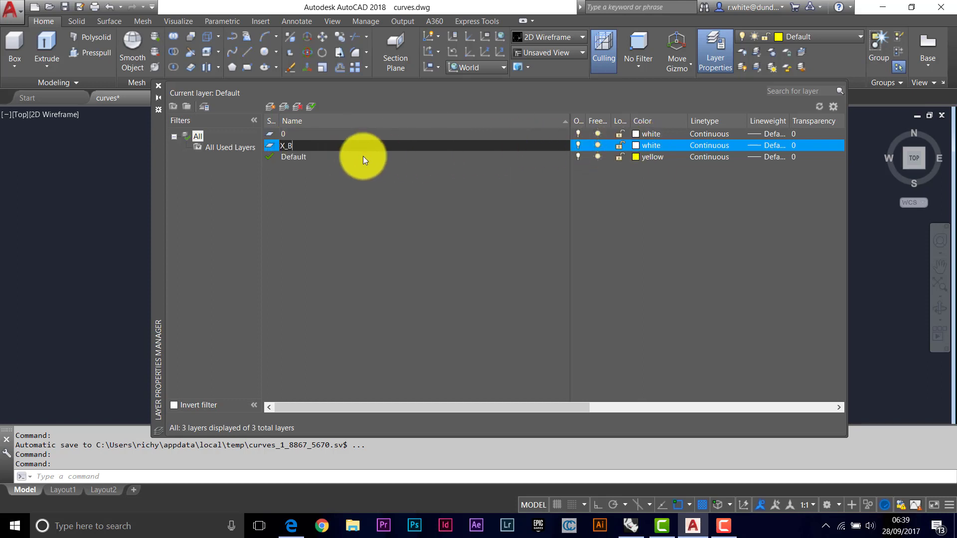
key("Return")
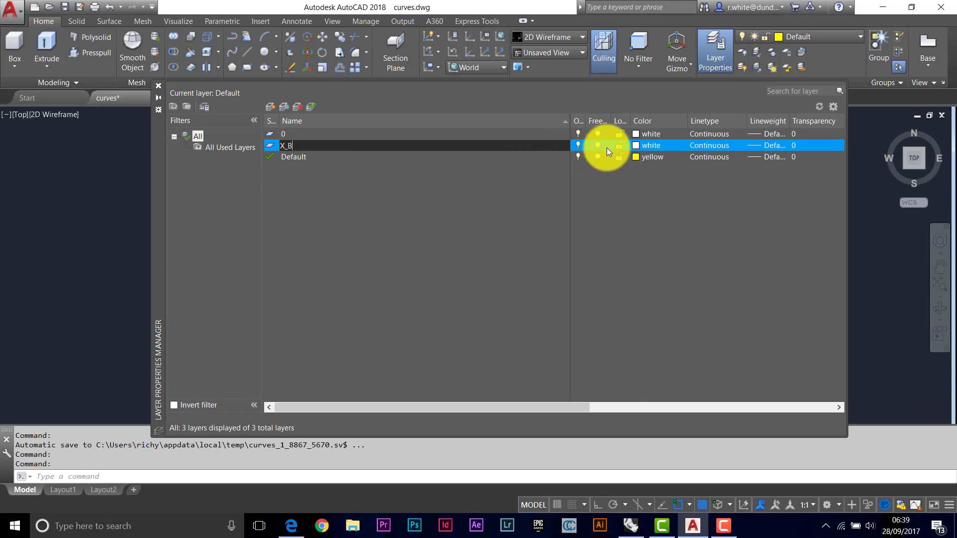
left_click(636, 145)
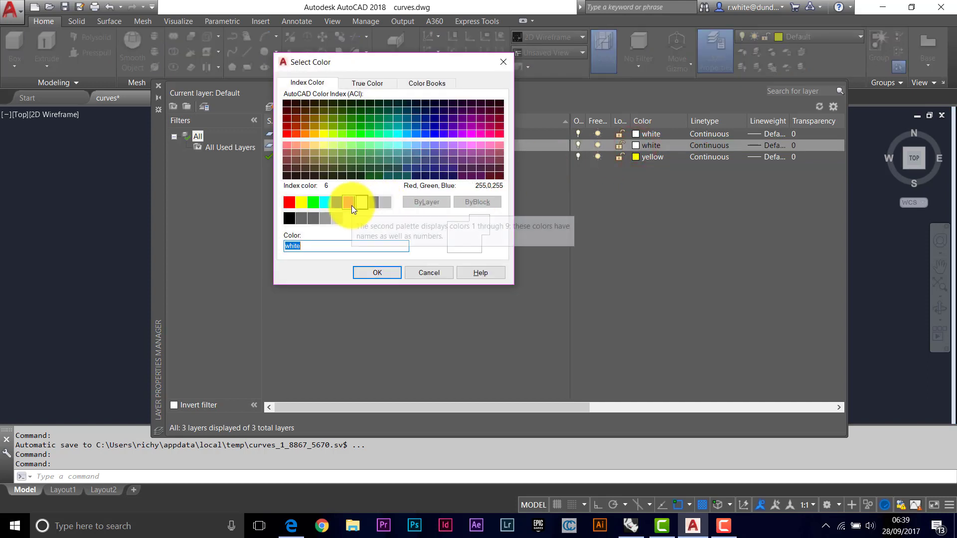
left_click(352, 205)
left_click(378, 273)
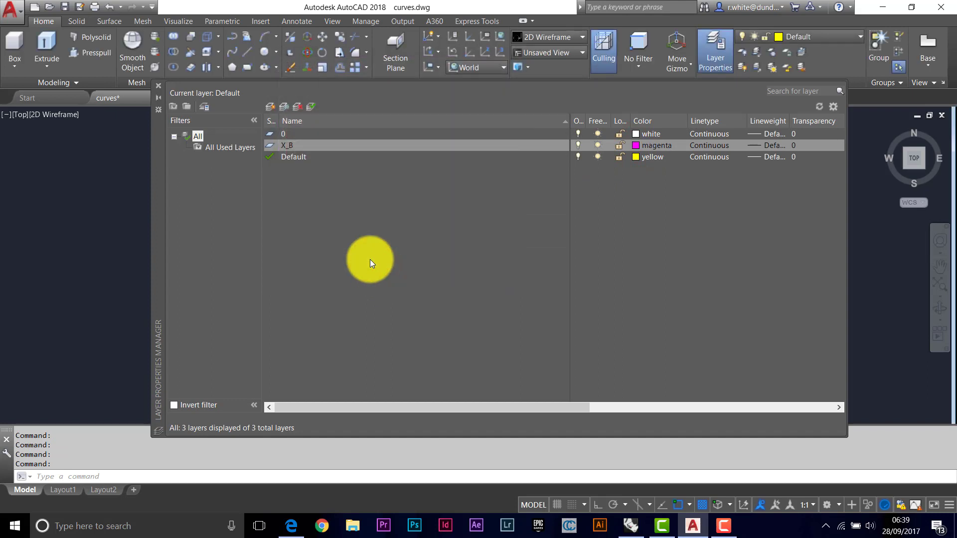
Create a new layer named X_F and set its color to gray index 253
left_click(271, 105)
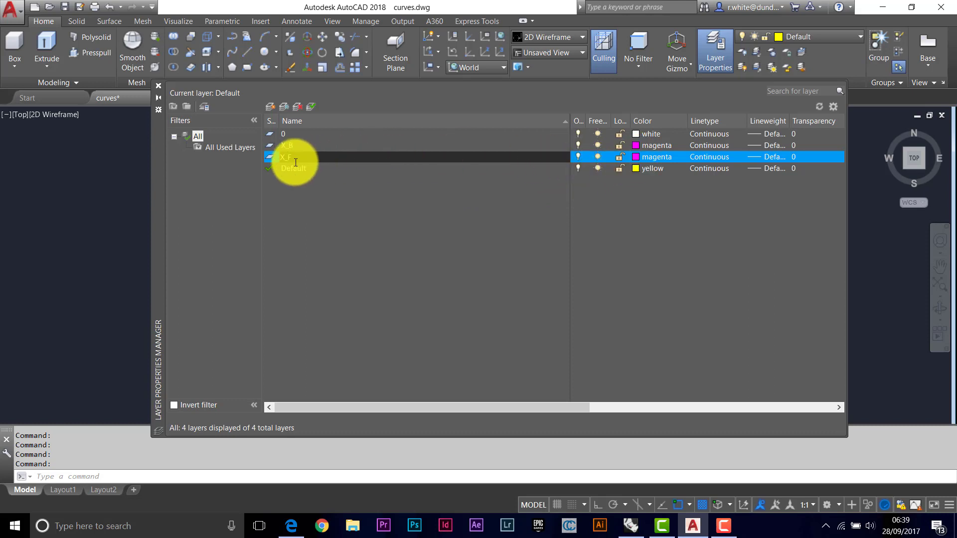
left_click(635, 157)
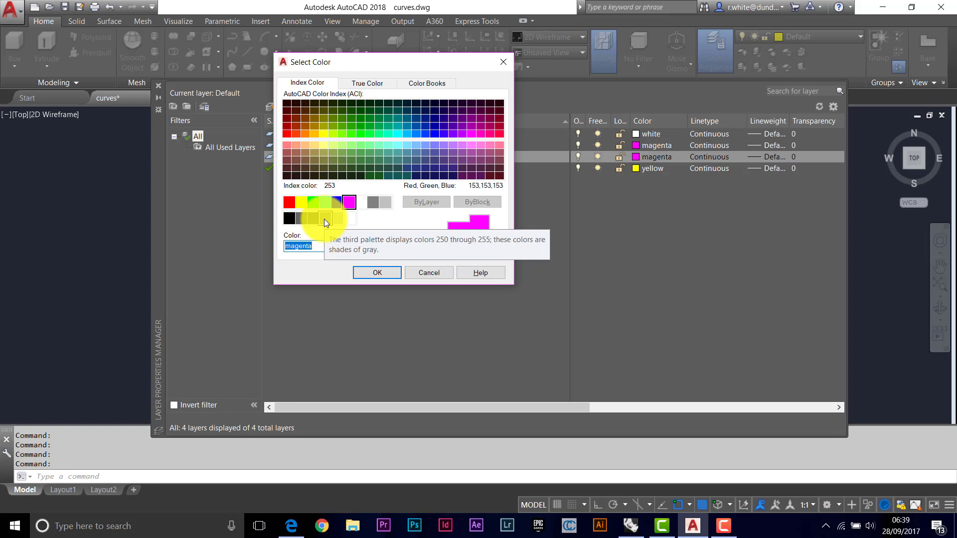
left_click(324, 220)
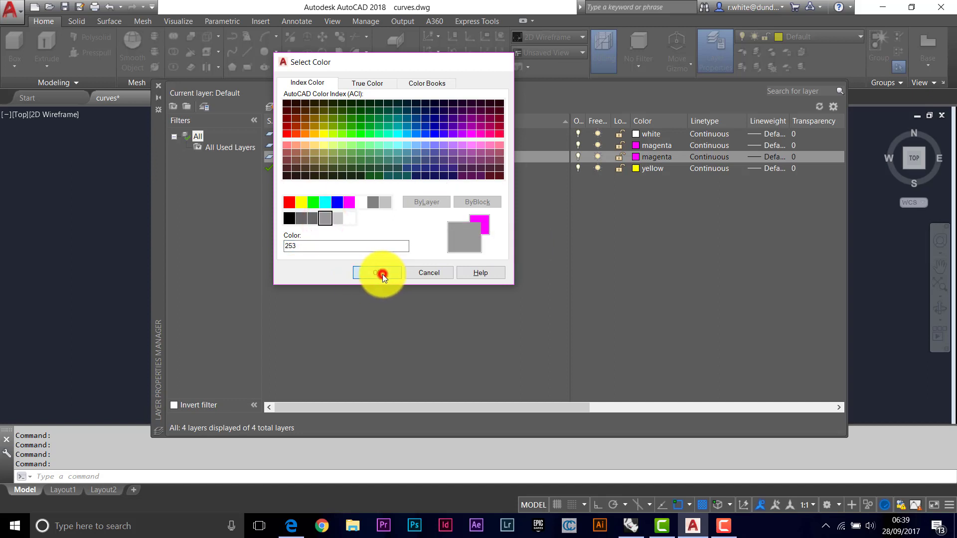
left_click(382, 274)
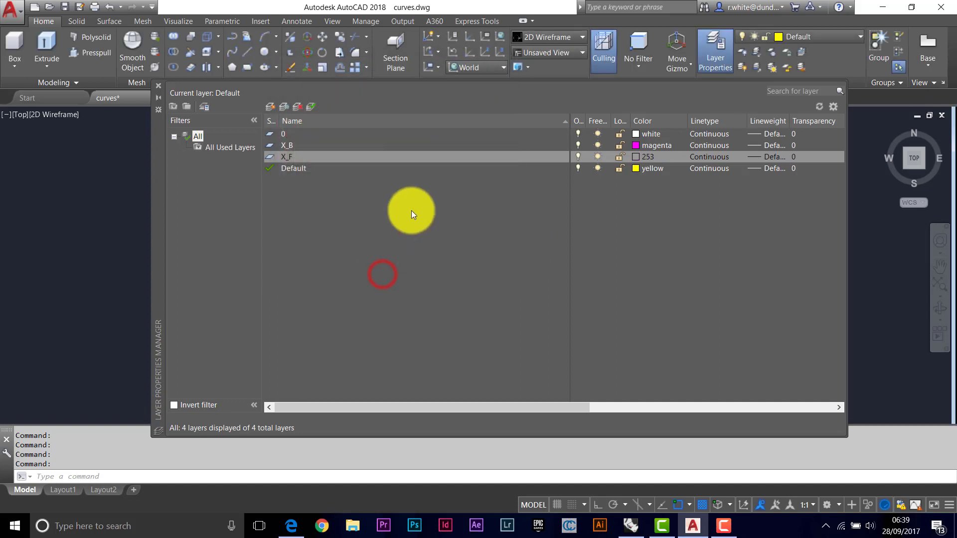
Create a new layer named X_K and set its color to cyan
left_click(270, 106)
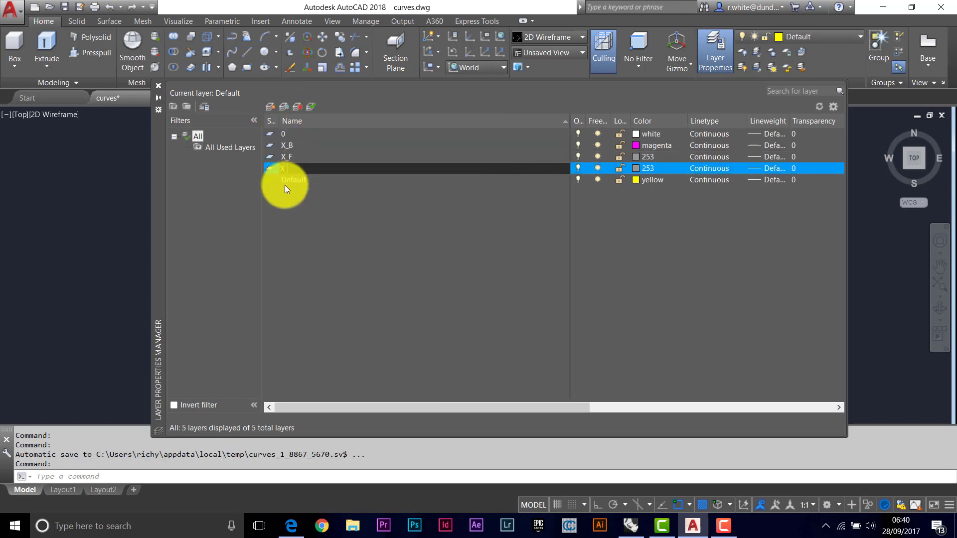
type("X_K")
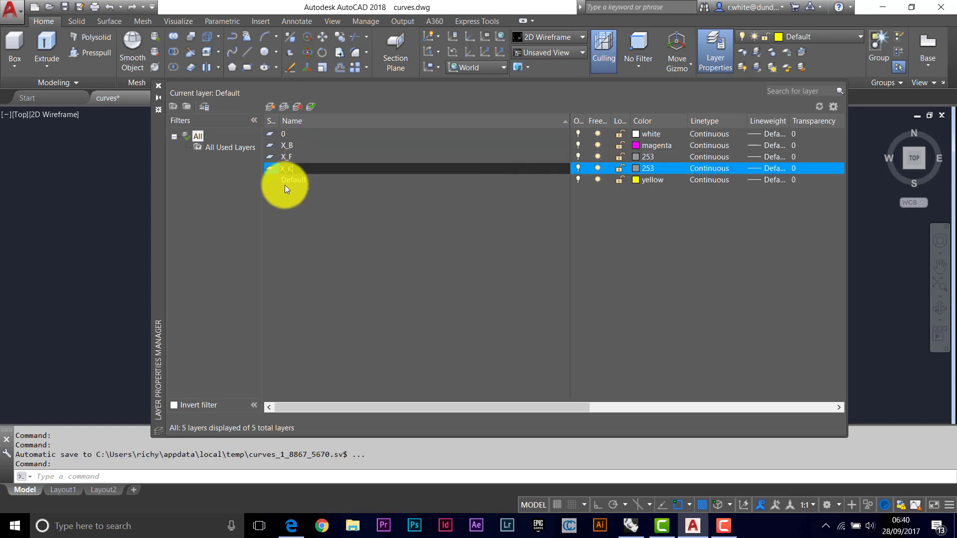
left_click(634, 168)
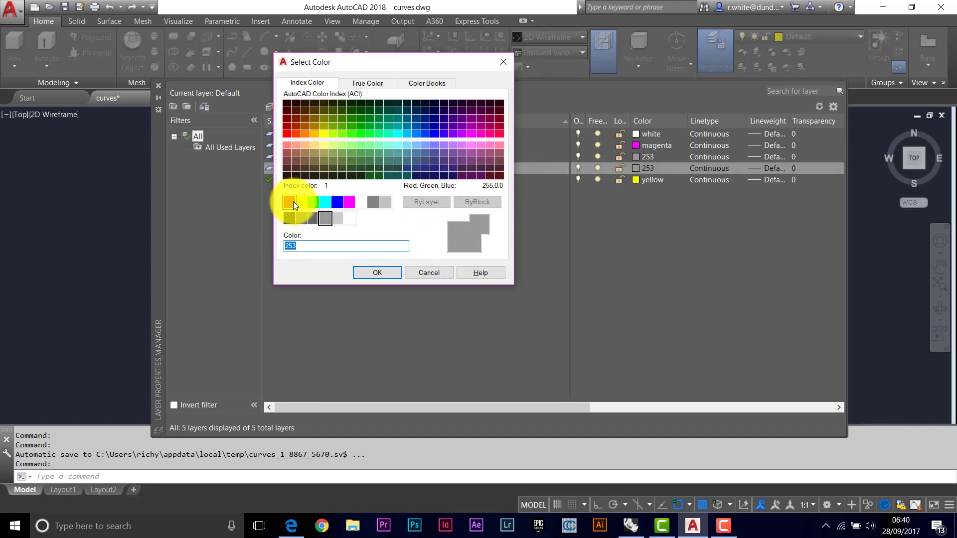
left_click(325, 202)
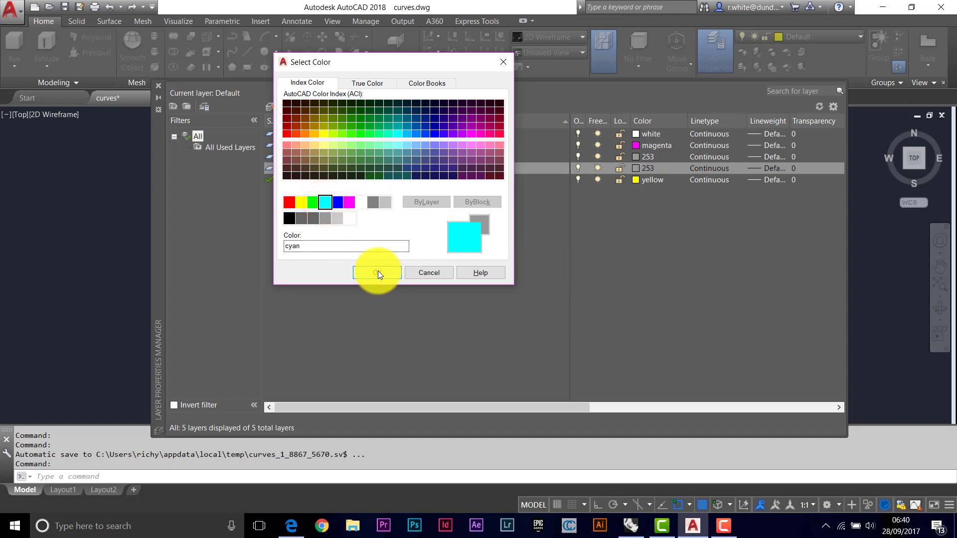
left_click(378, 272)
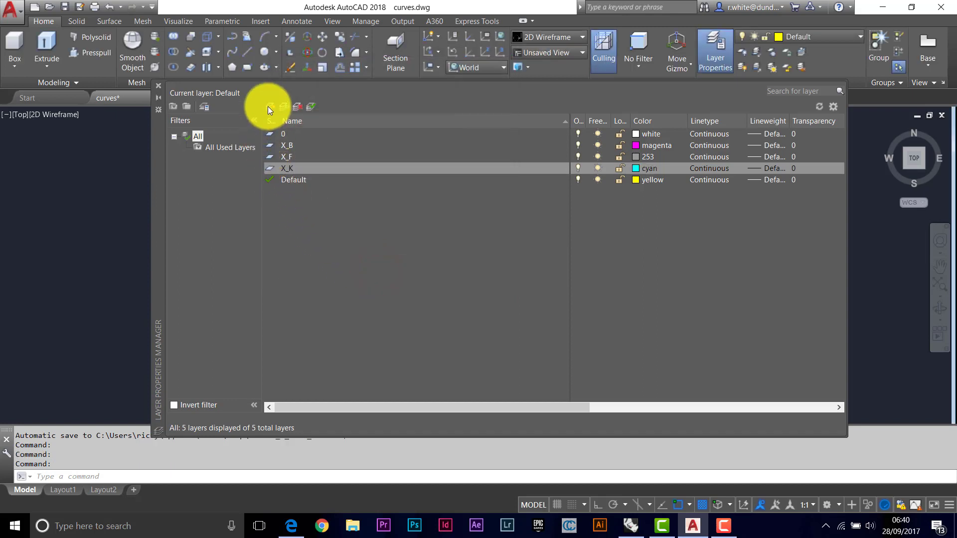
Create a new layer named X_C and set its color to red
left_click(271, 106)
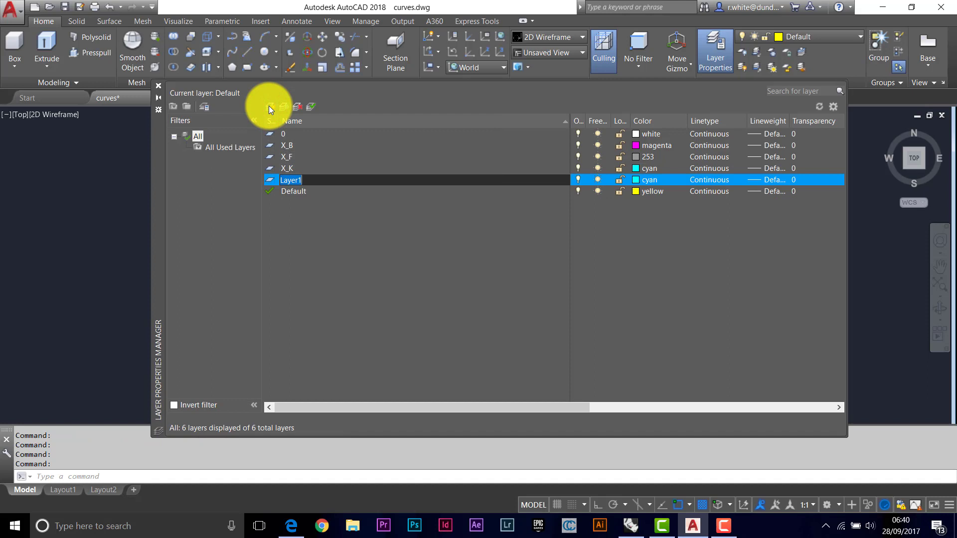
type("X_C")
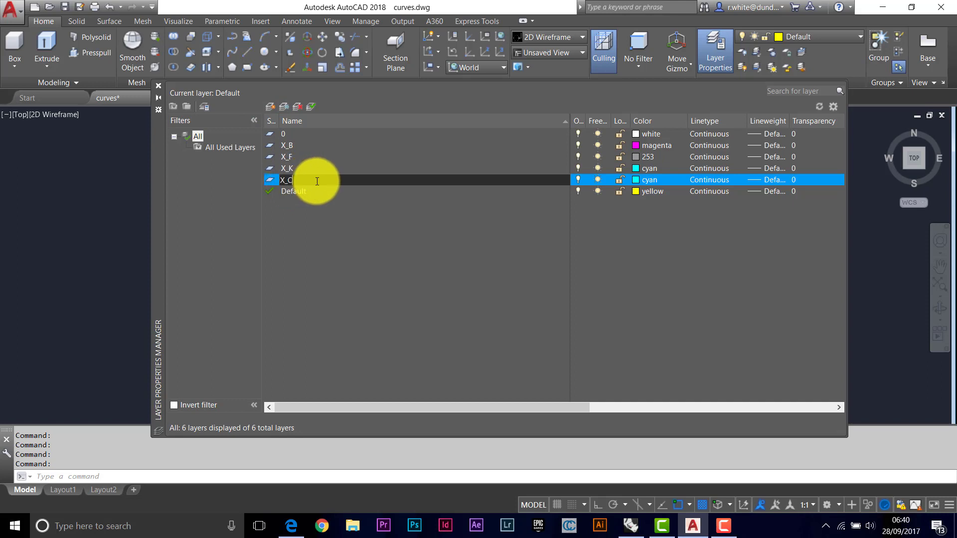
left_click(635, 182)
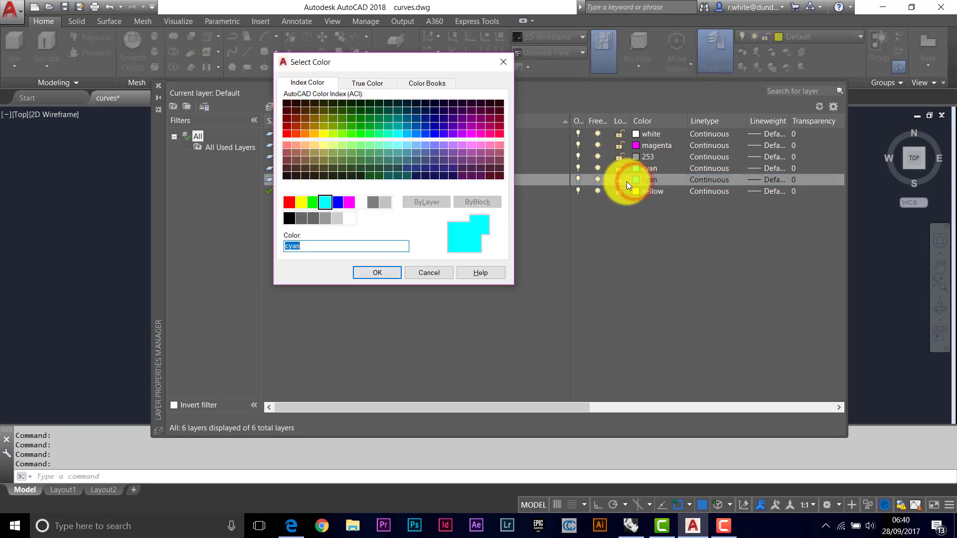
left_click(291, 202)
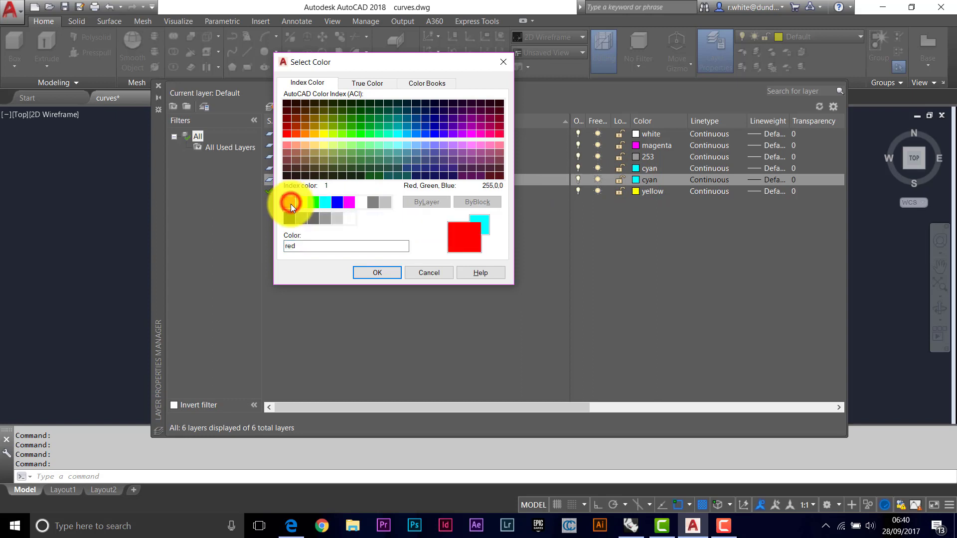
left_click(377, 273)
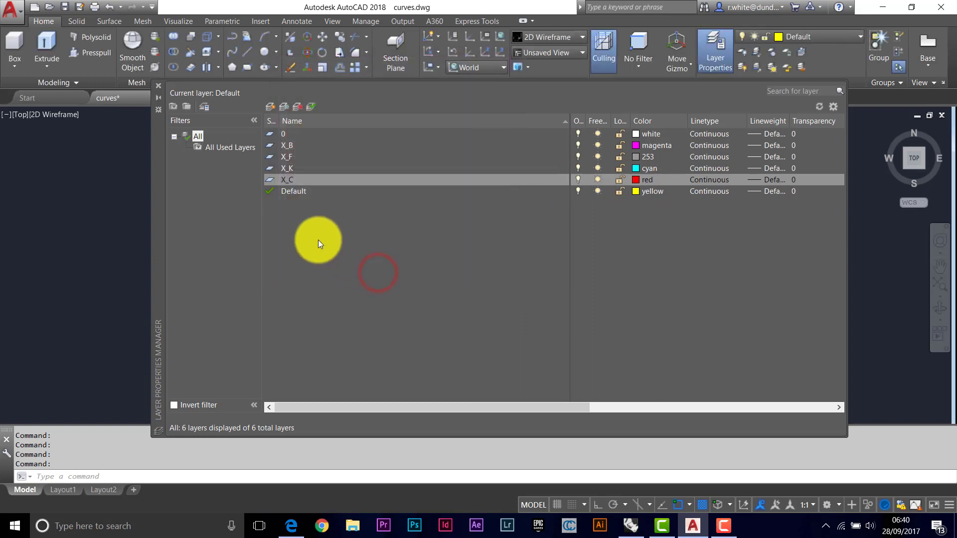
Create a new layer named X_T in blue and close the Layer Properties Manager
left_click(271, 105)
type("X_T")
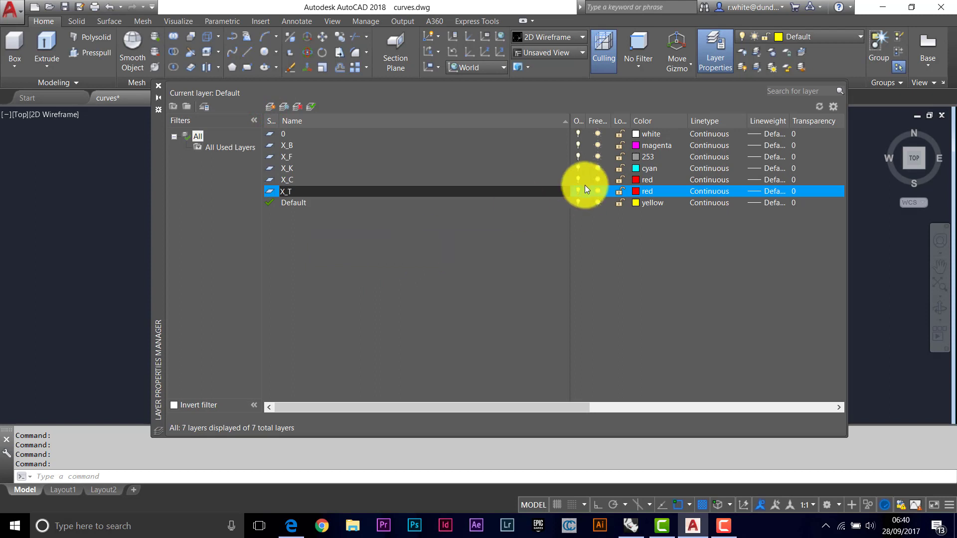
left_click(635, 191)
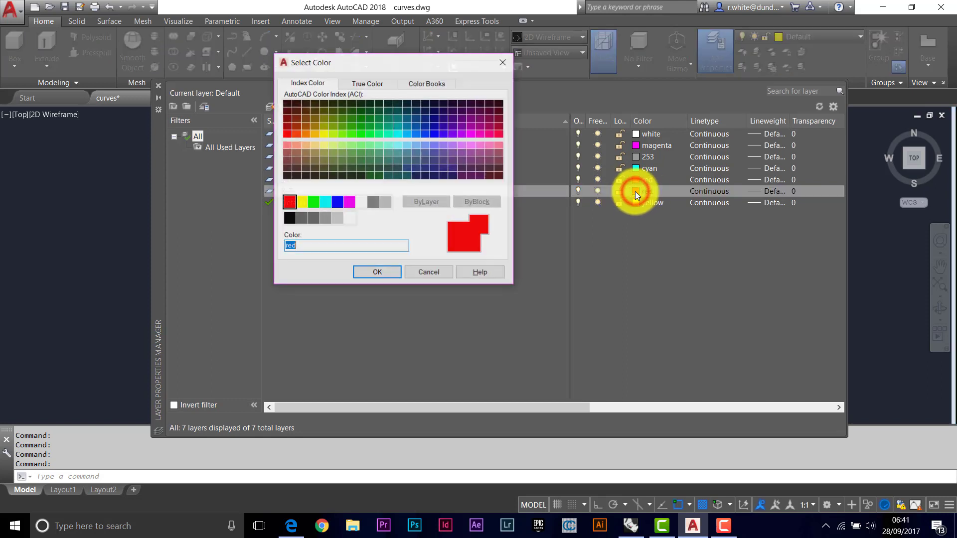
left_click(339, 201)
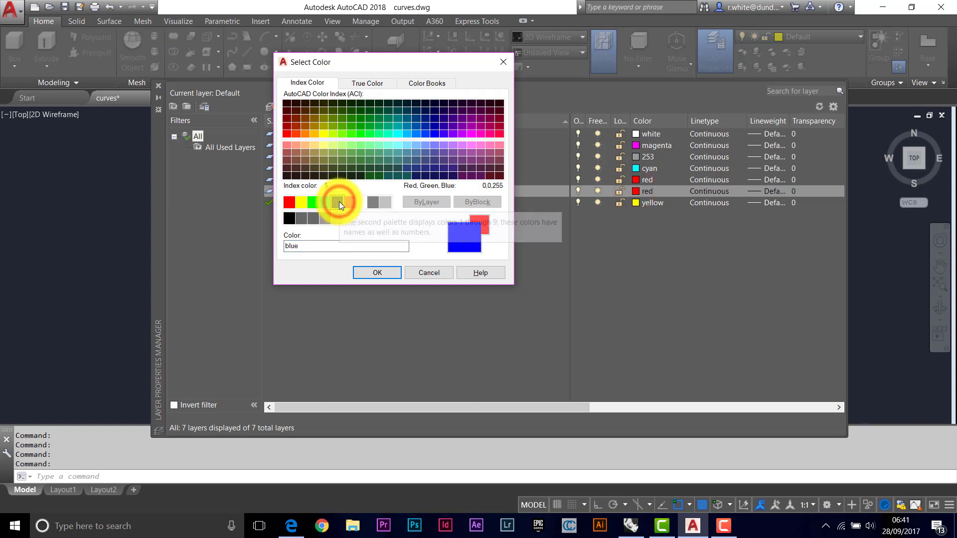
left_click(383, 271)
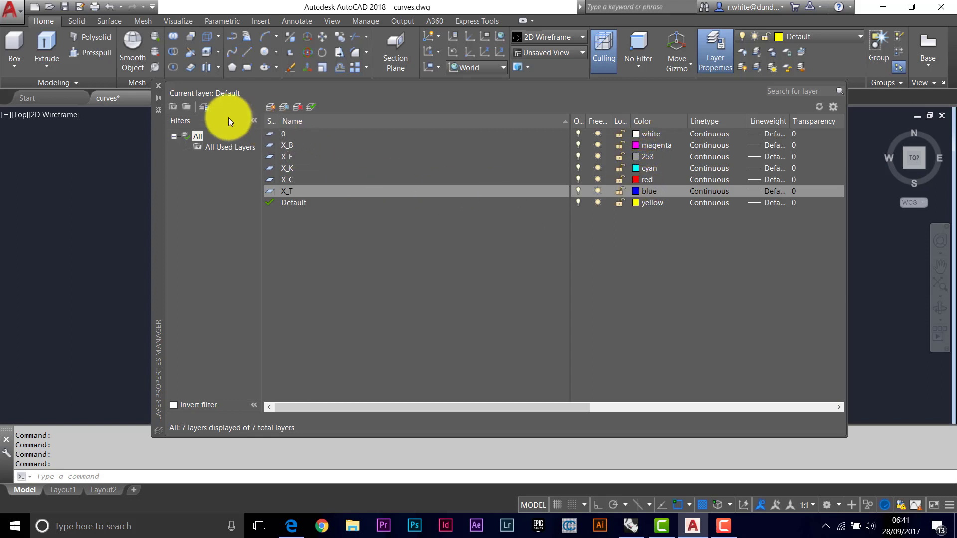
left_click(159, 88)
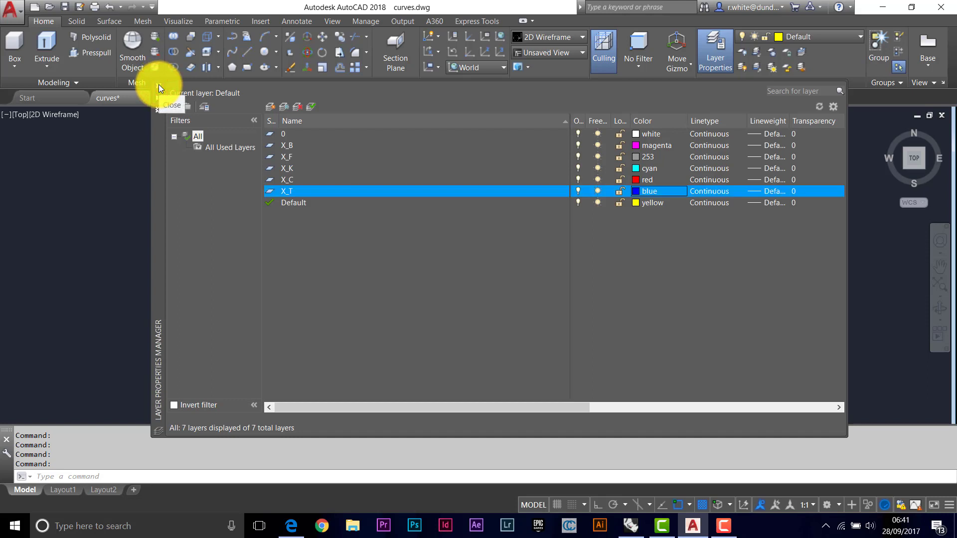
left_click(159, 88)
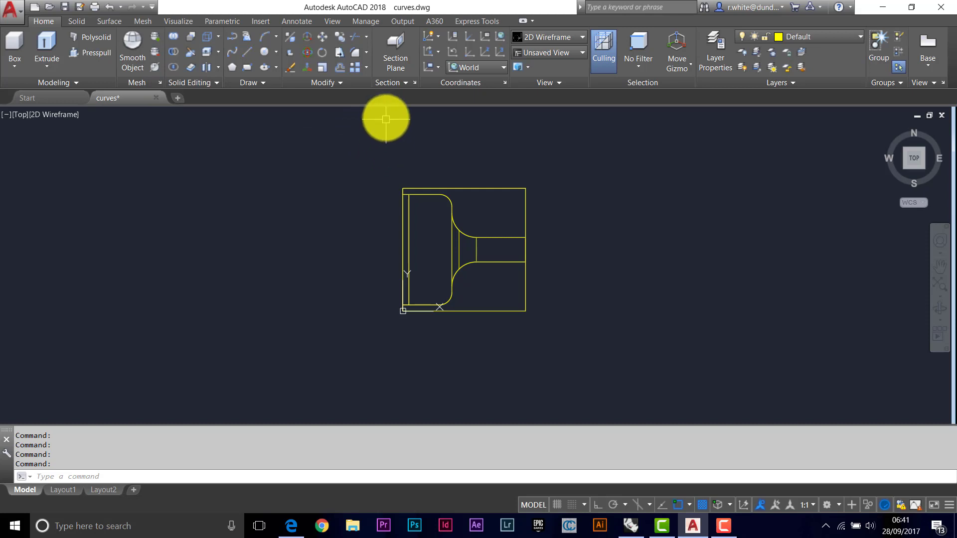
Place a section plane with Ortho on, running along X through the middle of the solid and past both sides, and view the cut in 3D
left_click(396, 54)
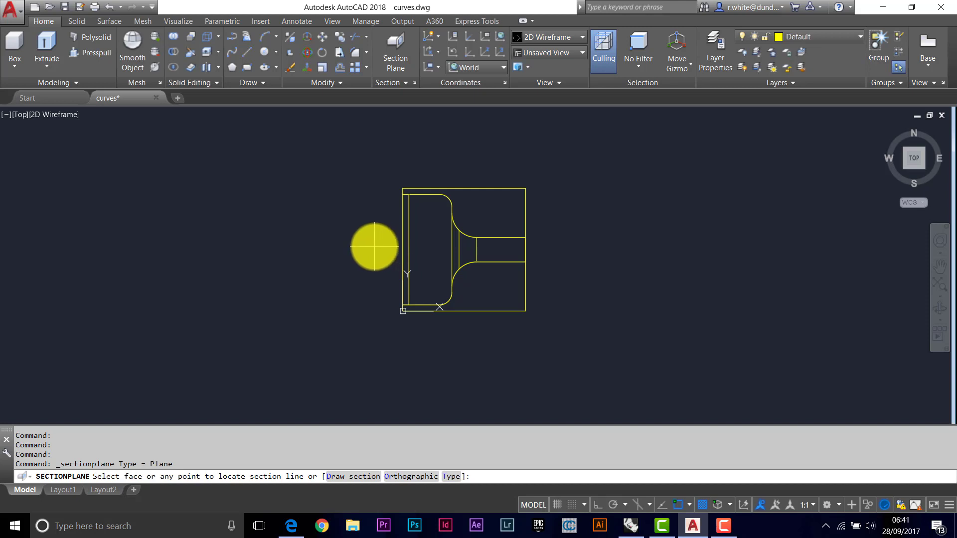
left_click(597, 506)
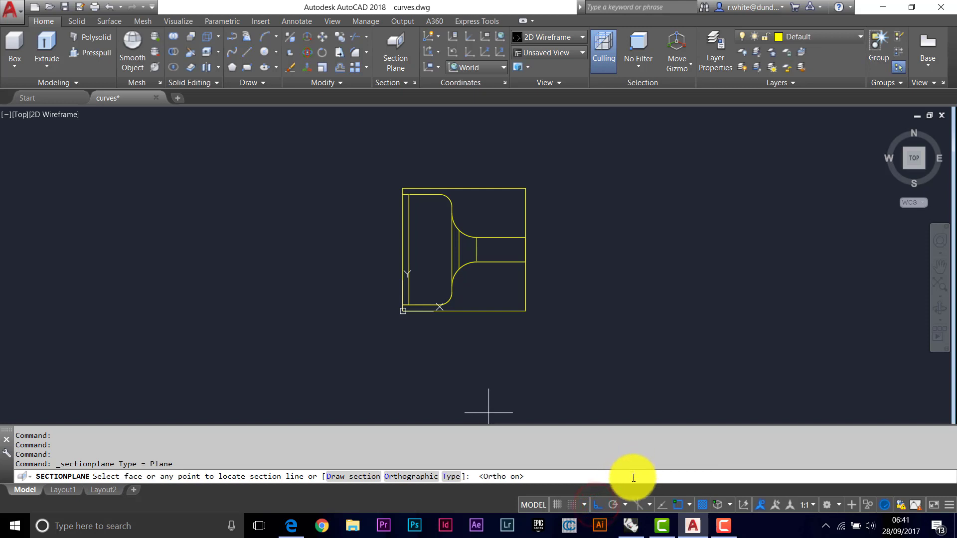
left_click(369, 250)
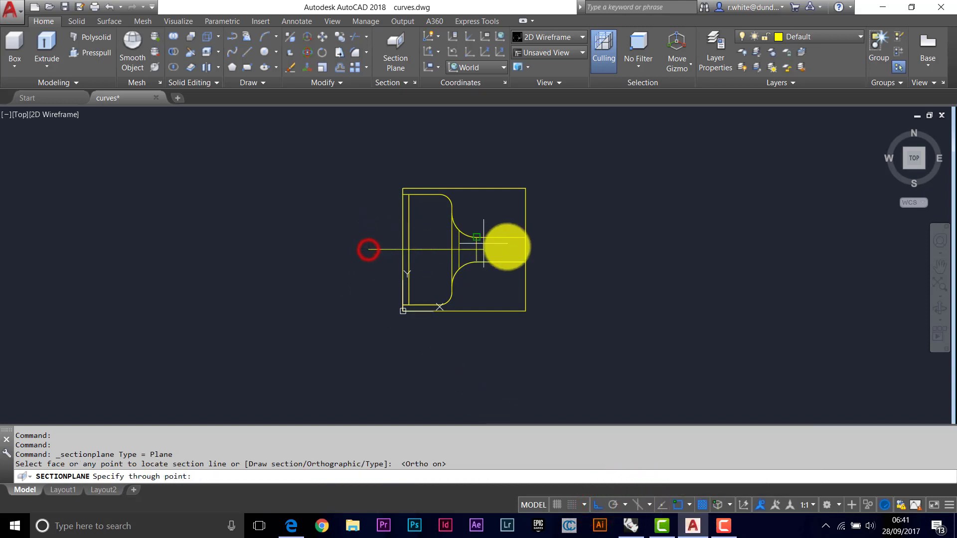
left_click(560, 251)
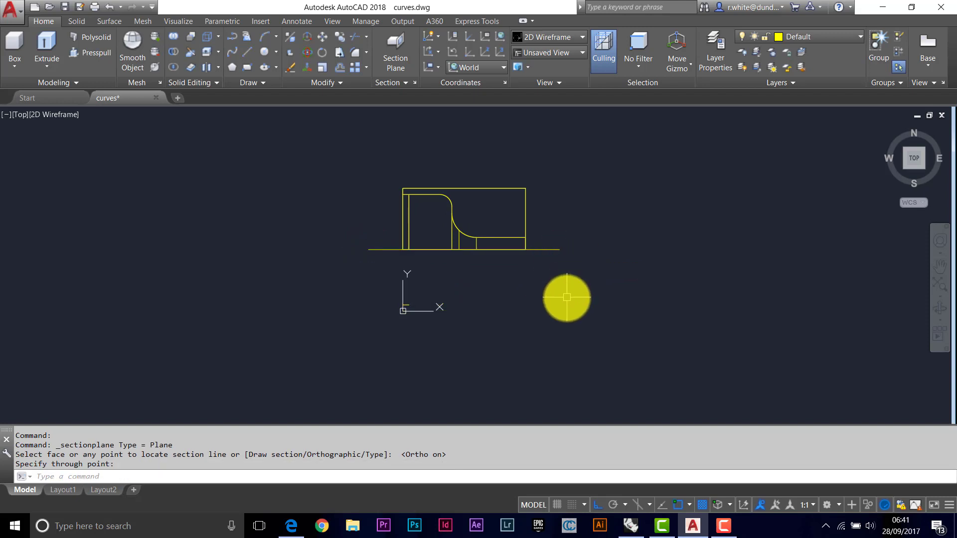
middle_click_drag(564, 297, 508, 203, "shift")
scroll(391, 204, "up", 2)
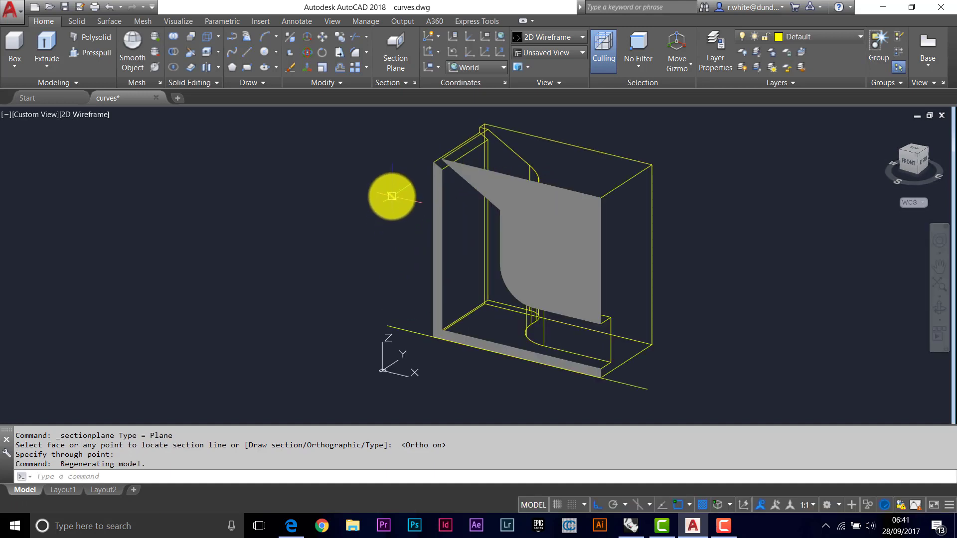
Erase the short stray line lying beside the sectioned solid
right_click(391, 196)
key("Escape")
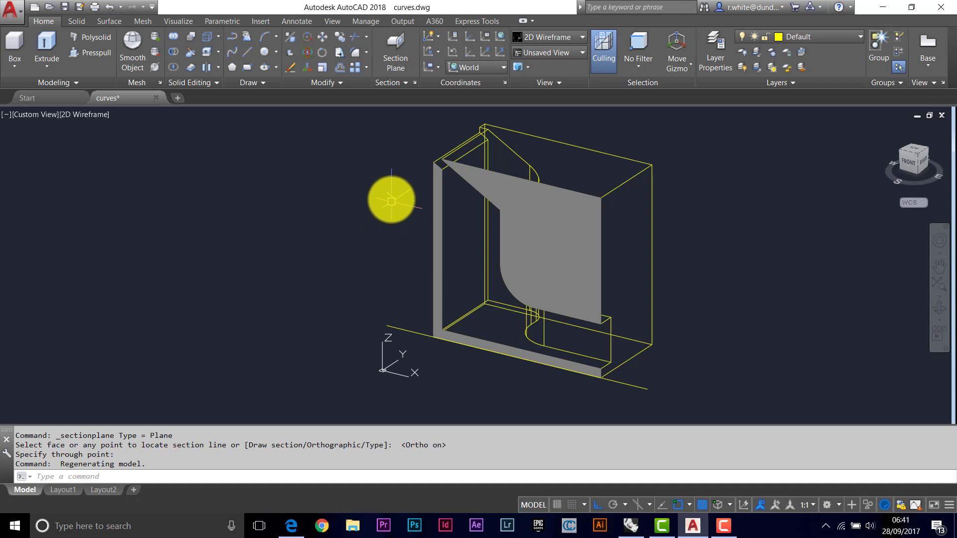
right_click(392, 195)
key("Escape")
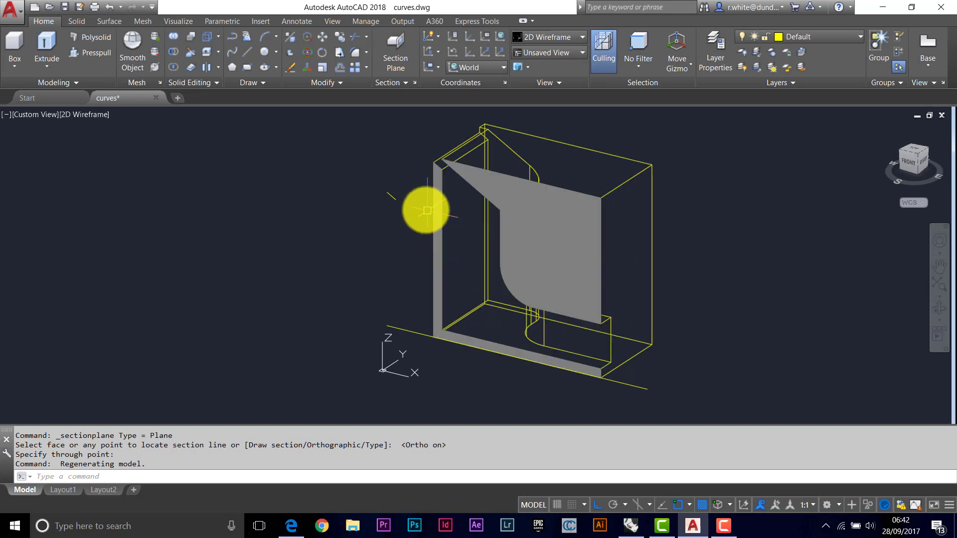
left_click(391, 197)
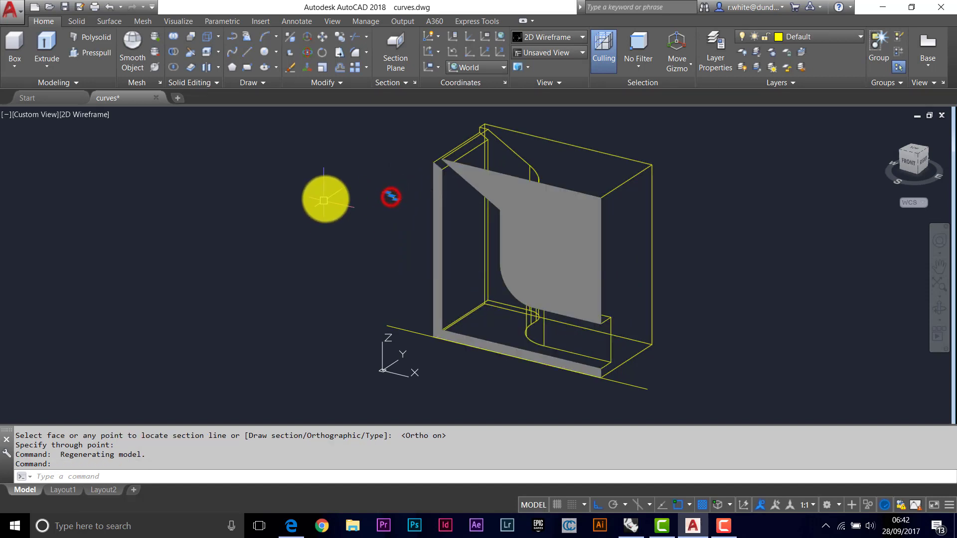
key("Delete")
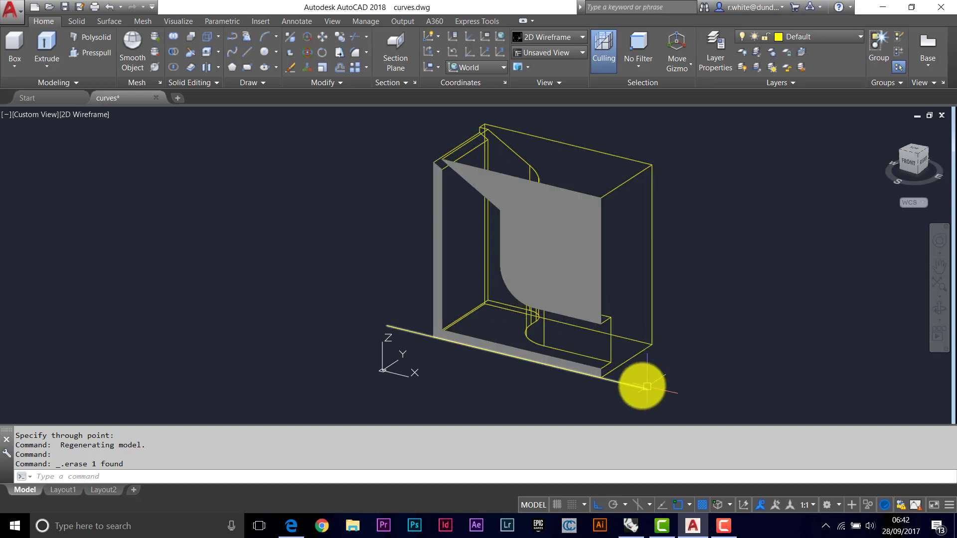
Preview the section plane and cut solid in the Shaded with edges visual style, and return to 2D Wireframe
mouse_move(632, 385)
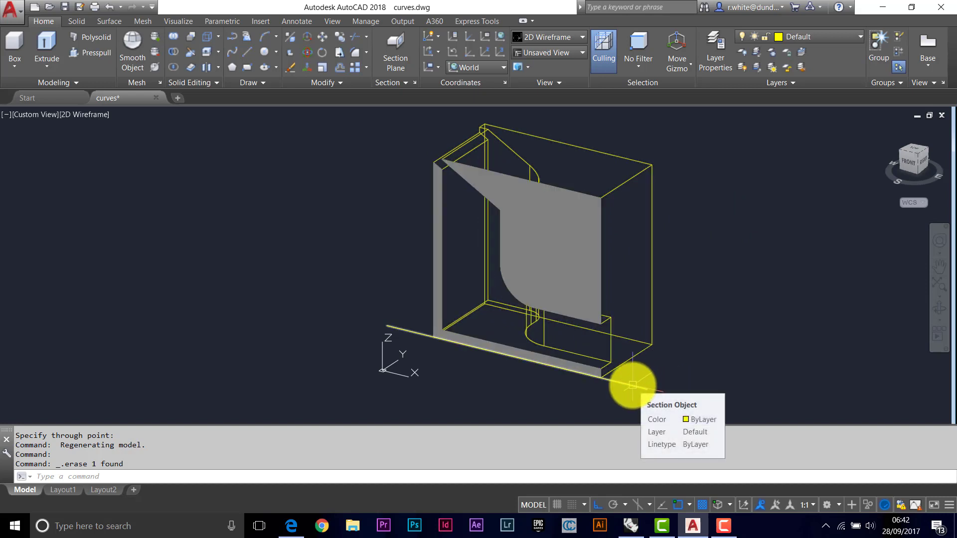
right_click(84, 115)
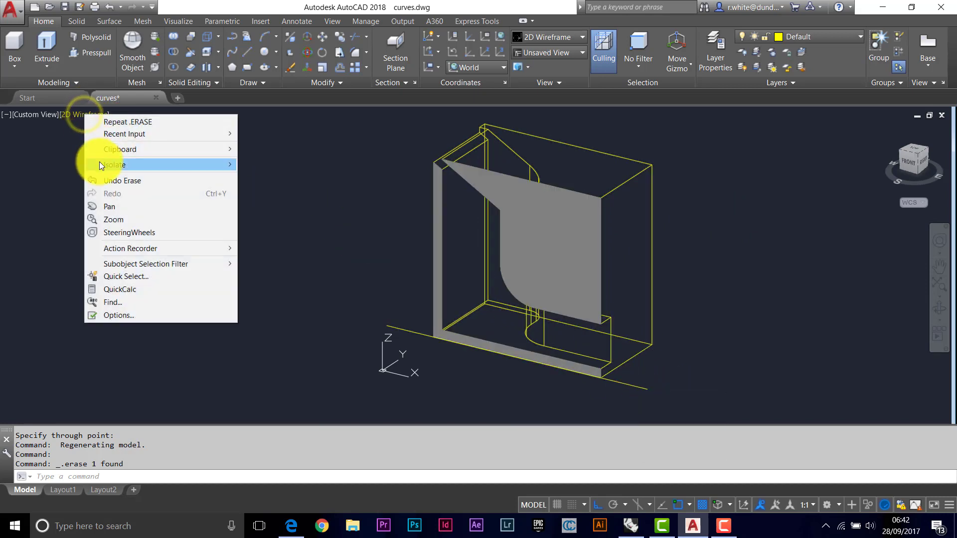
left_click(76, 116)
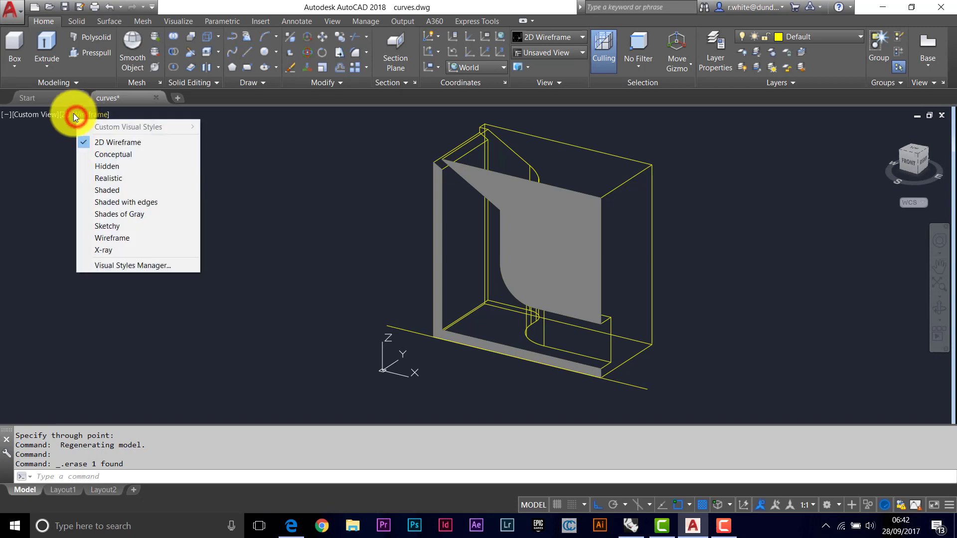
left_click(103, 202)
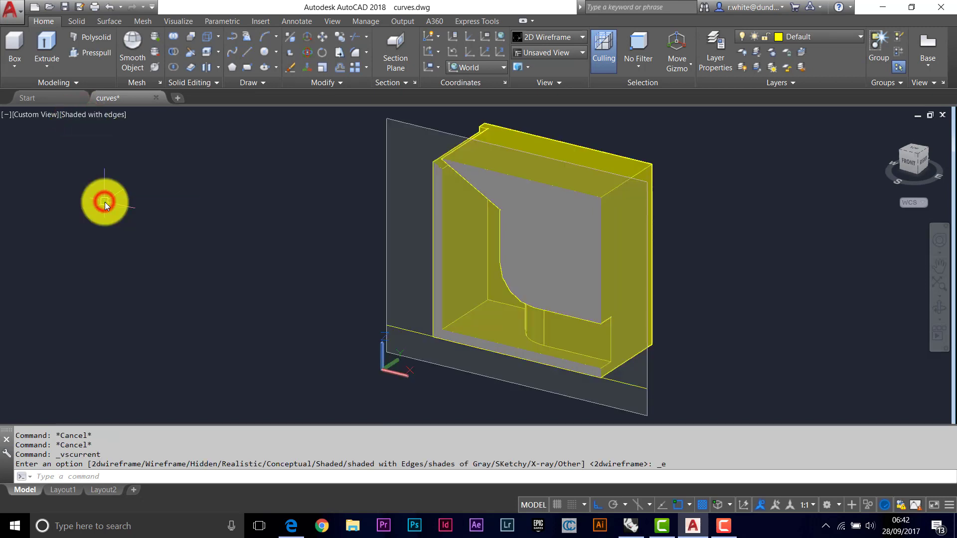
left_click(92, 115)
left_click(117, 144)
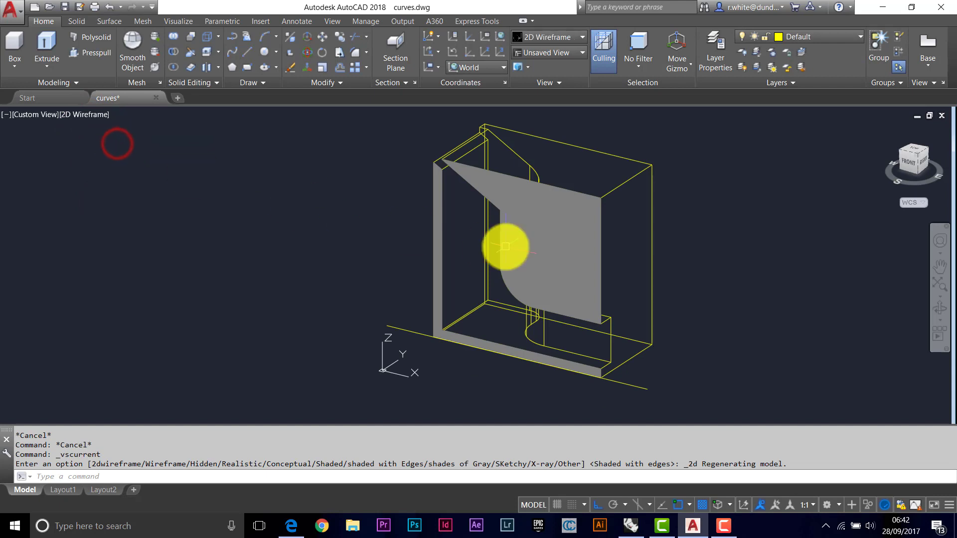
Move the section plane forward along Y until it lies just in front of the solid, and deselect it
left_click(630, 382)
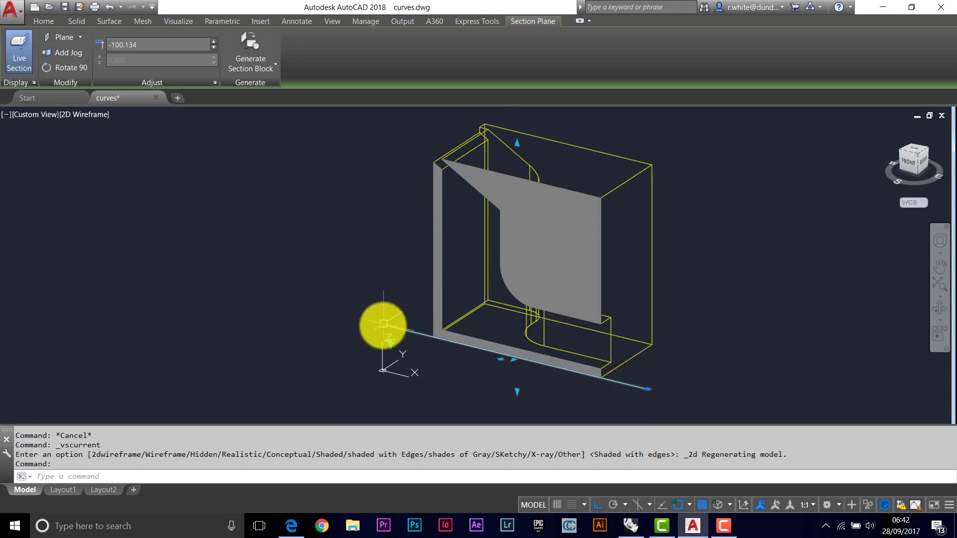
left_click(513, 360)
left_click(486, 373)
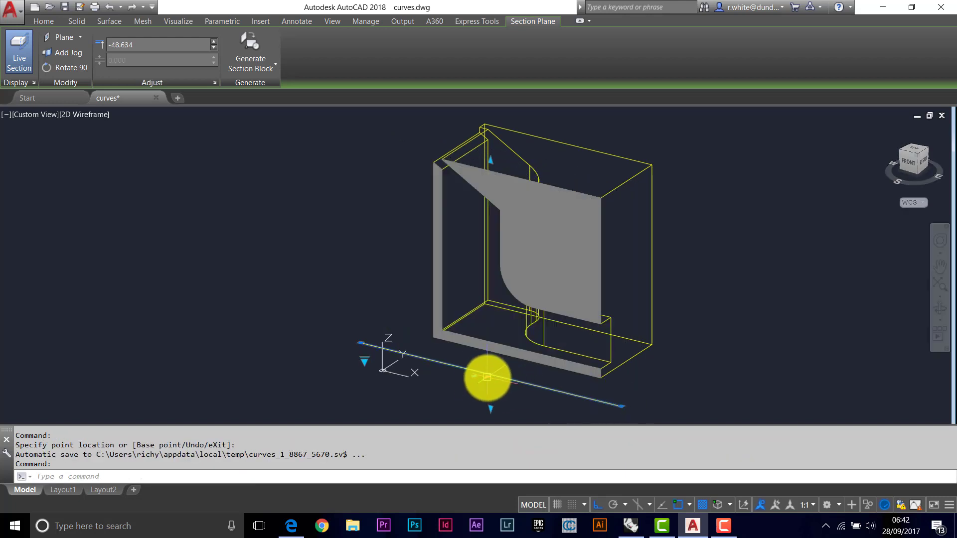
left_click(487, 376)
left_click(453, 391)
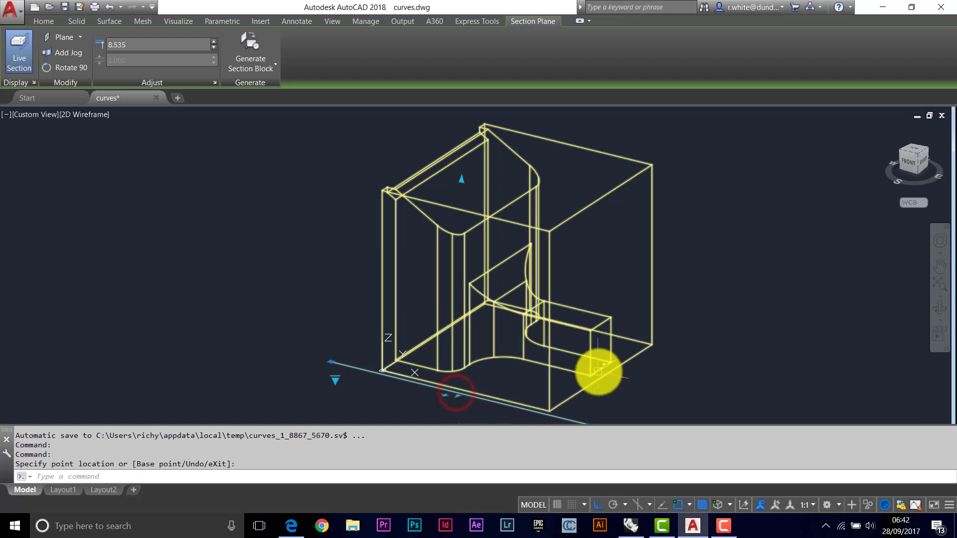
right_click_drag(709, 349, 714, 311)
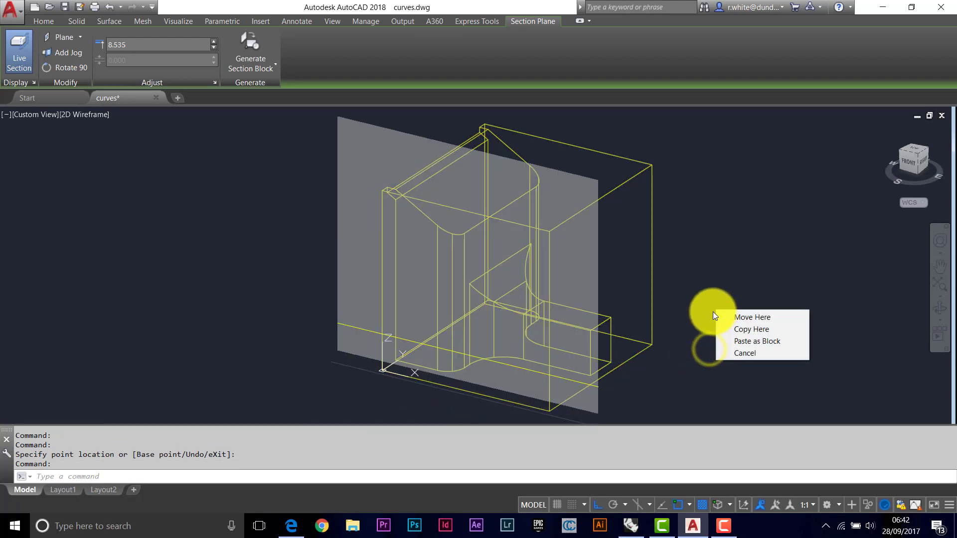
key("Escape")
key("Escape")
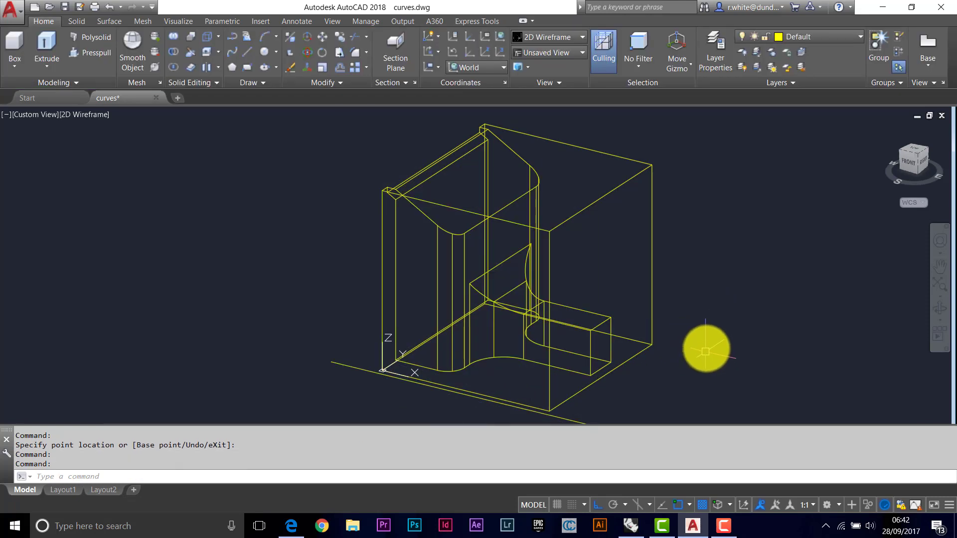
Move the section plane back along Y into the solid, to an offset of about -43.8
middle_click_drag(704, 348, 683, 323)
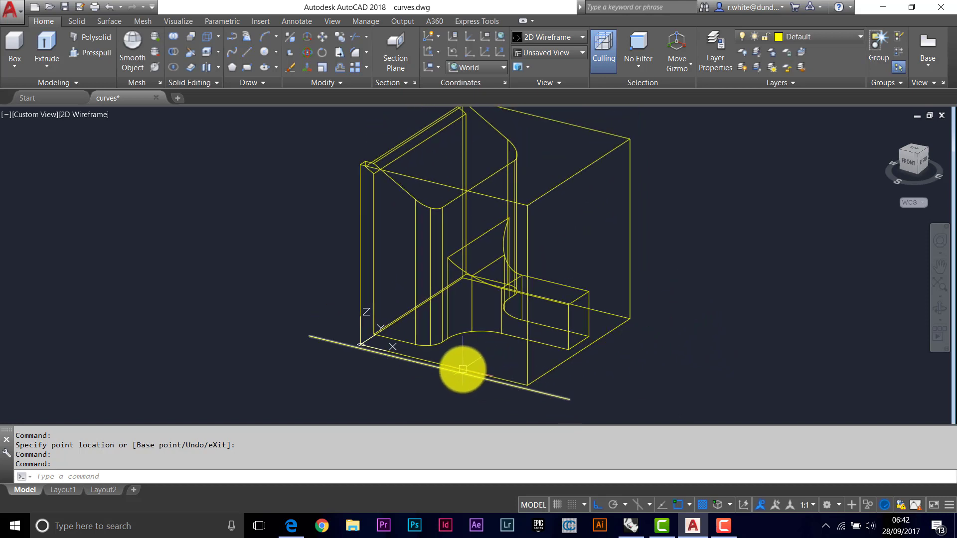
scroll(462, 369, "up", 3)
left_click(425, 360)
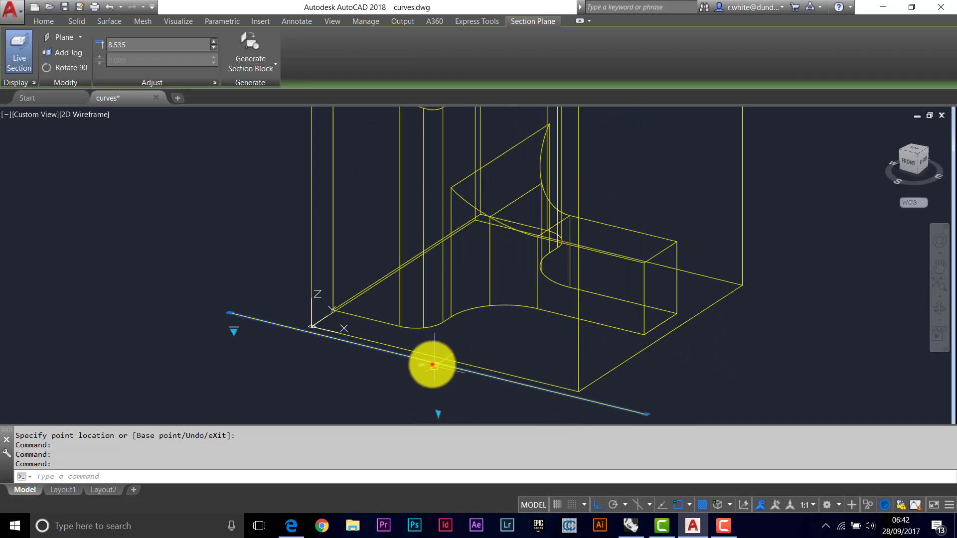
left_click(433, 365)
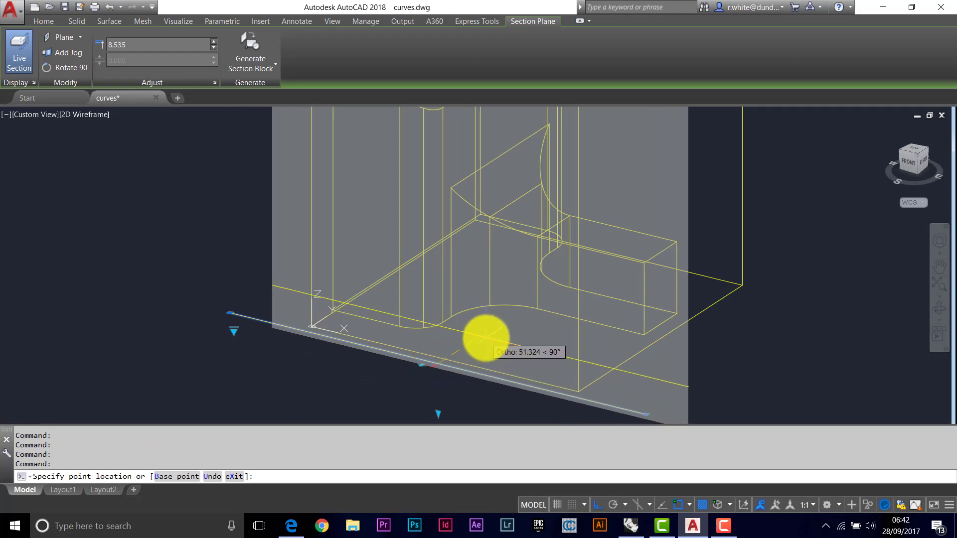
left_click(486, 338)
scroll(451, 363, "down", 6)
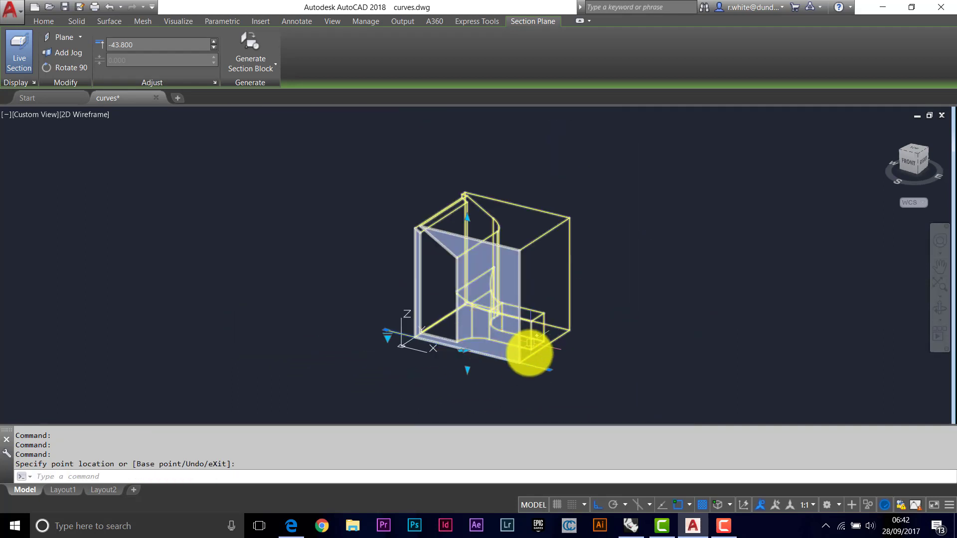
Flip the section plane's direction so the front portion of the solid is kept, and view the cut face from behind
scroll(531, 343, "up", 2)
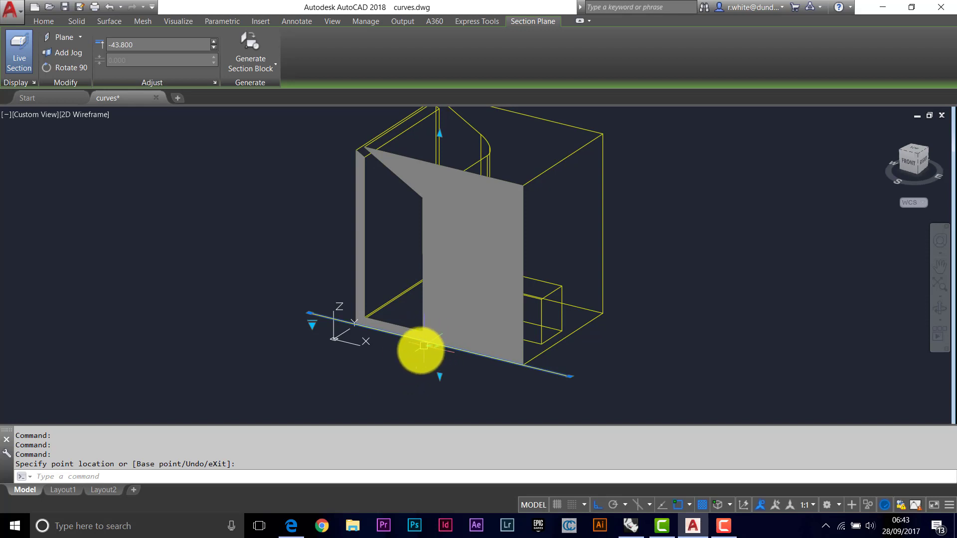
scroll(423, 345, "up", 3)
scroll(428, 349, "down", 4)
scroll(428, 349, "up", 6)
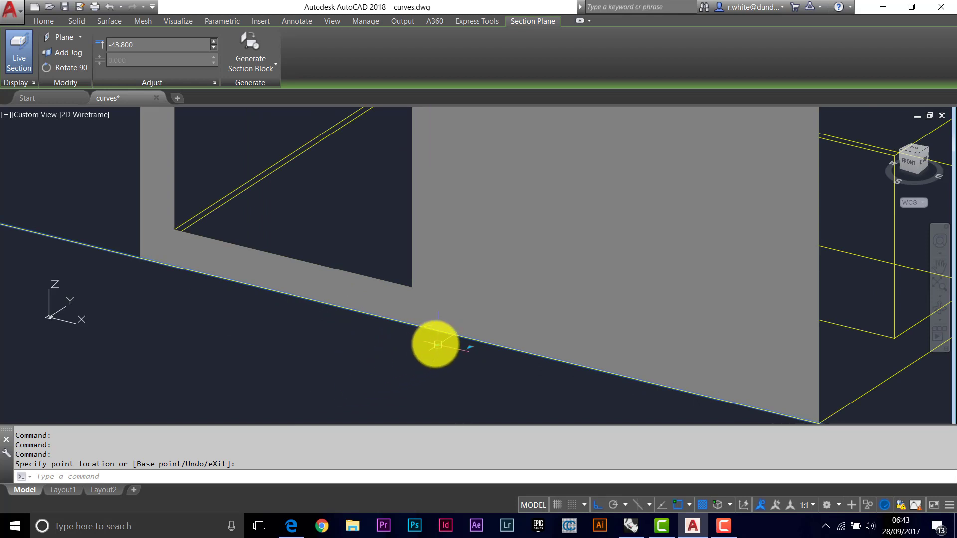
left_click(435, 344)
scroll(435, 344, "down", 5)
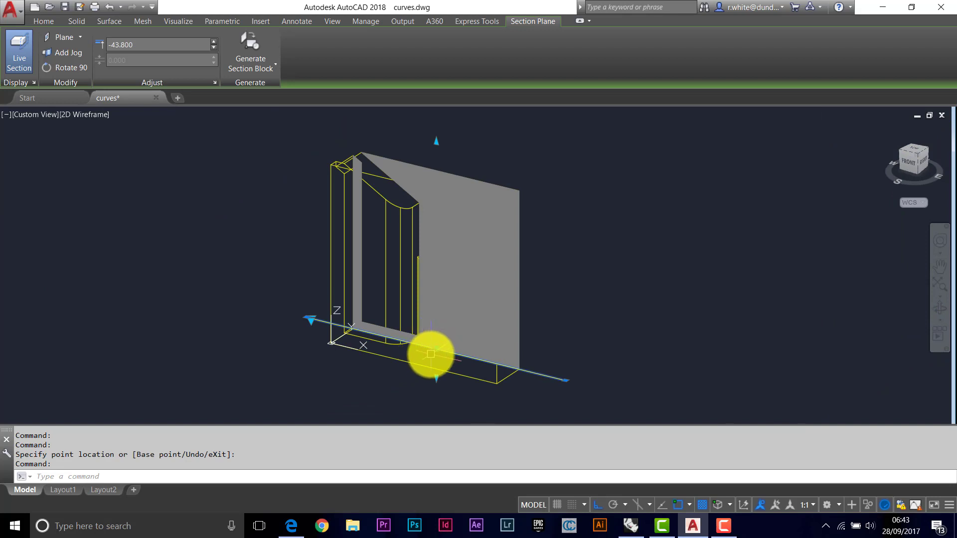
left_click(434, 346)
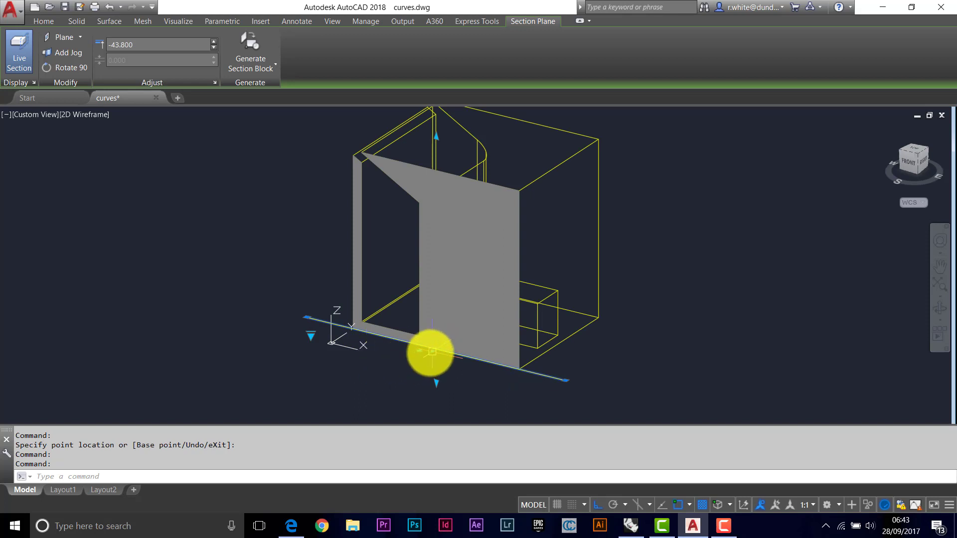
left_click(418, 353)
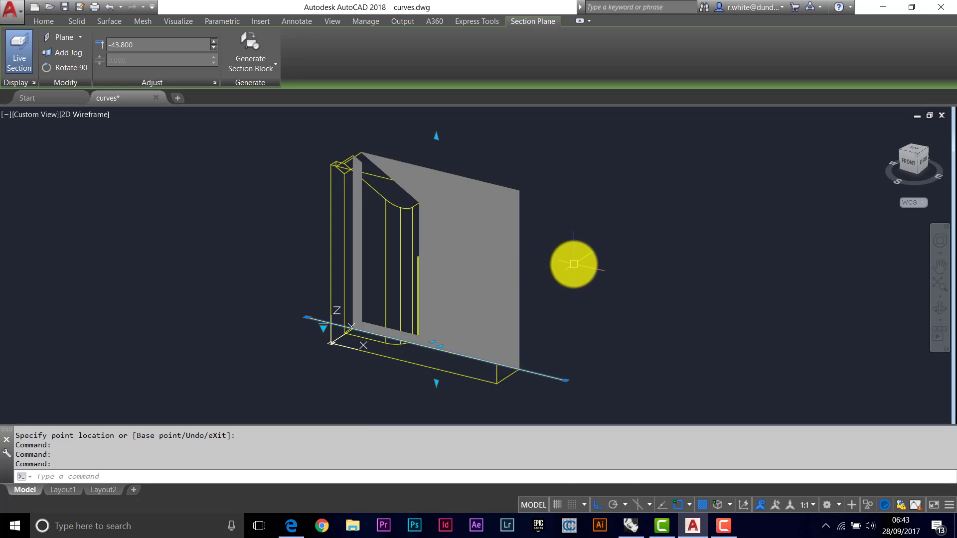
mouse_move(573, 264)
middle_mouse_down("shift")
mouse_move(547, 274)
mouse_move(406, 265)
mouse_move(402, 300)
mouse_move(391, 276)
mouse_move(421, 309)
mouse_move(444, 316)
middle_mouse_up("shift")
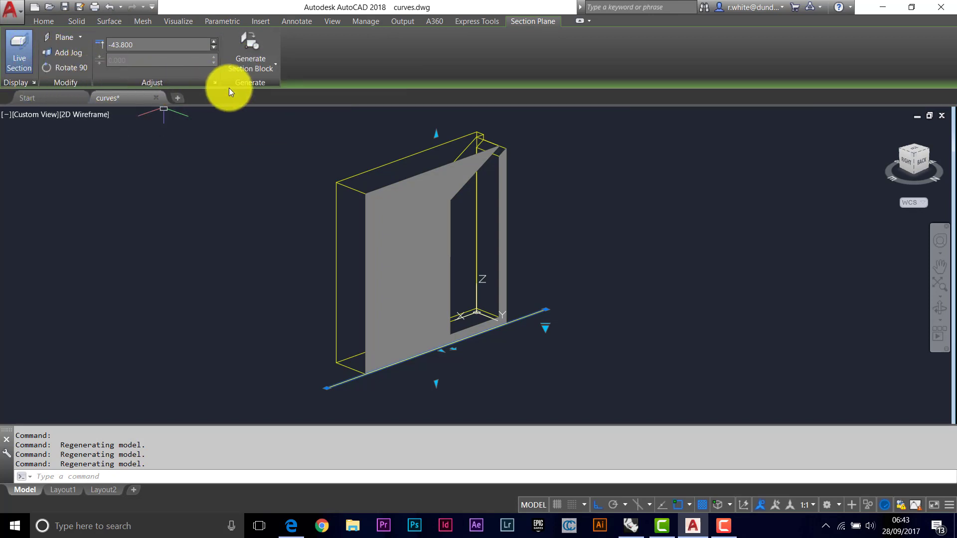
Start generating a section block from the section plane as a 2D Section / Elevation, with the dialog's additional options shown
left_click(249, 60)
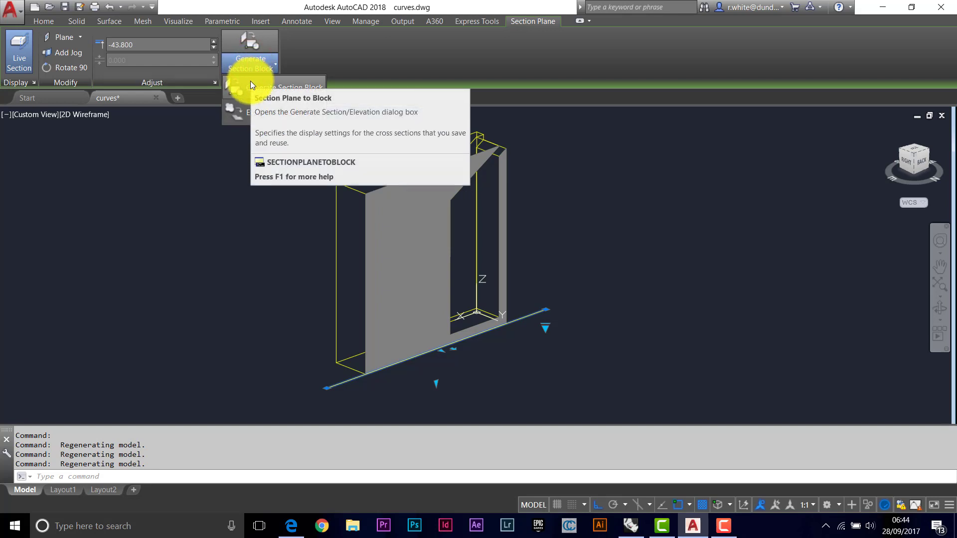
left_click(277, 86)
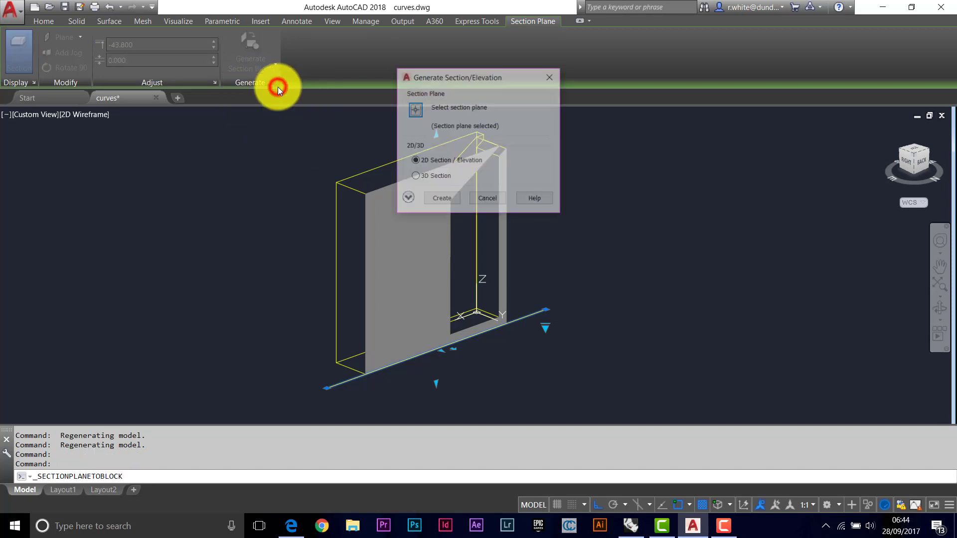
left_click(415, 110)
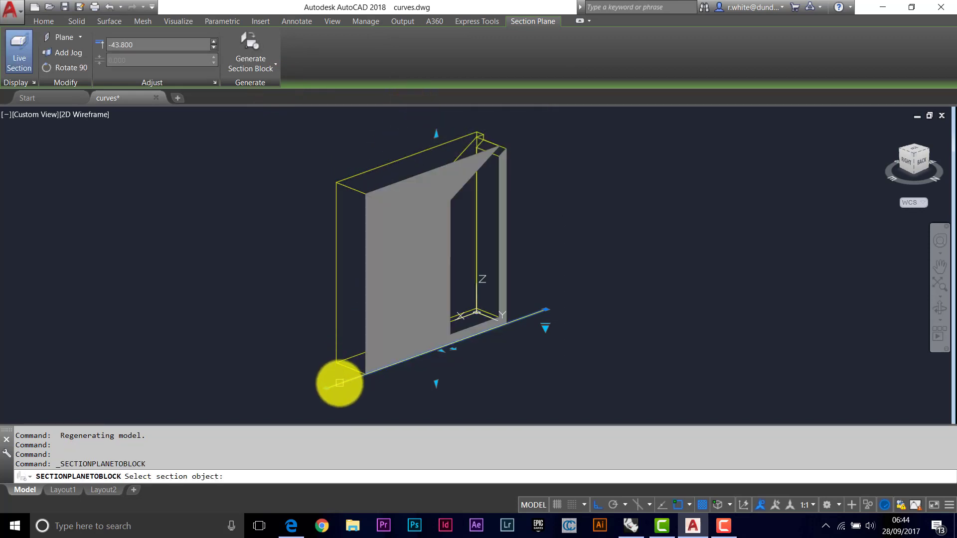
left_click(337, 383)
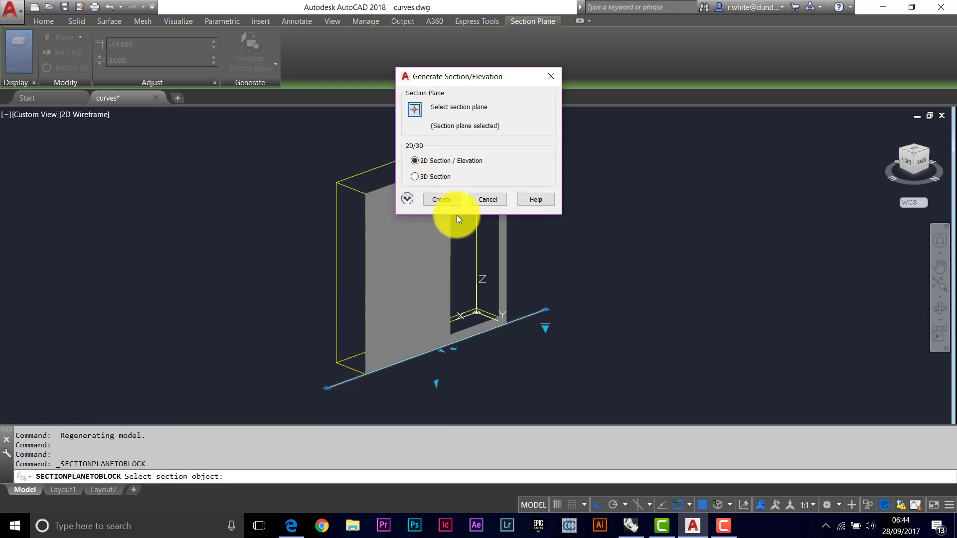
left_click(415, 160)
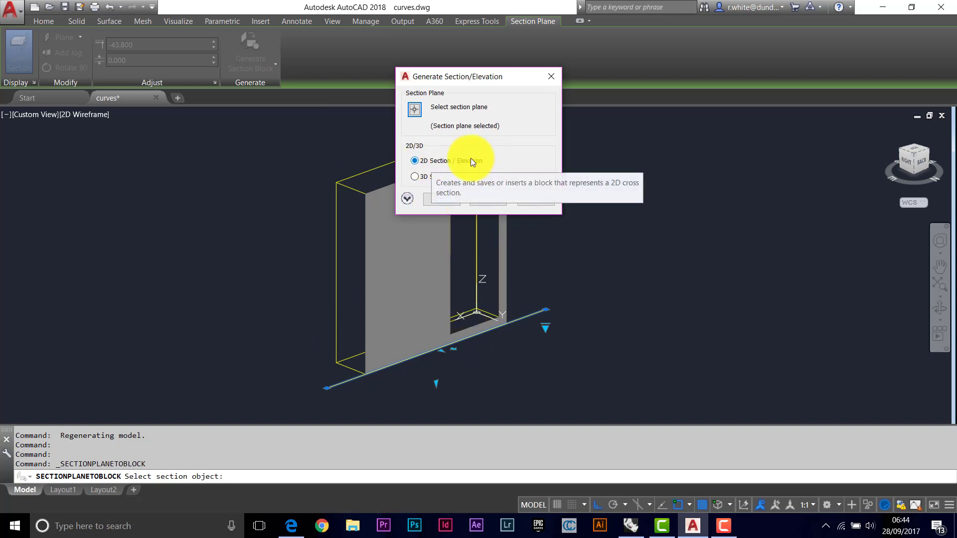
left_click(407, 199)
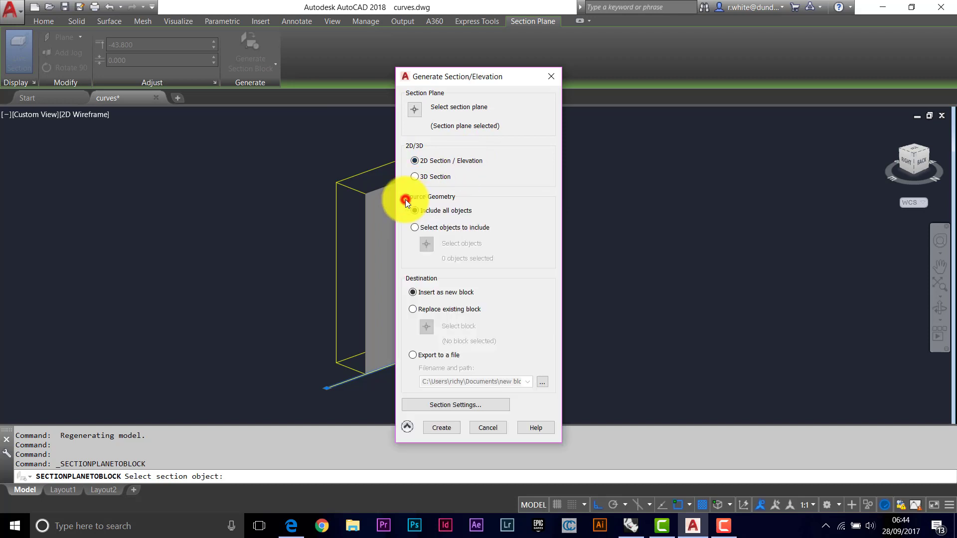
left_click_drag(462, 74, 405, 22)
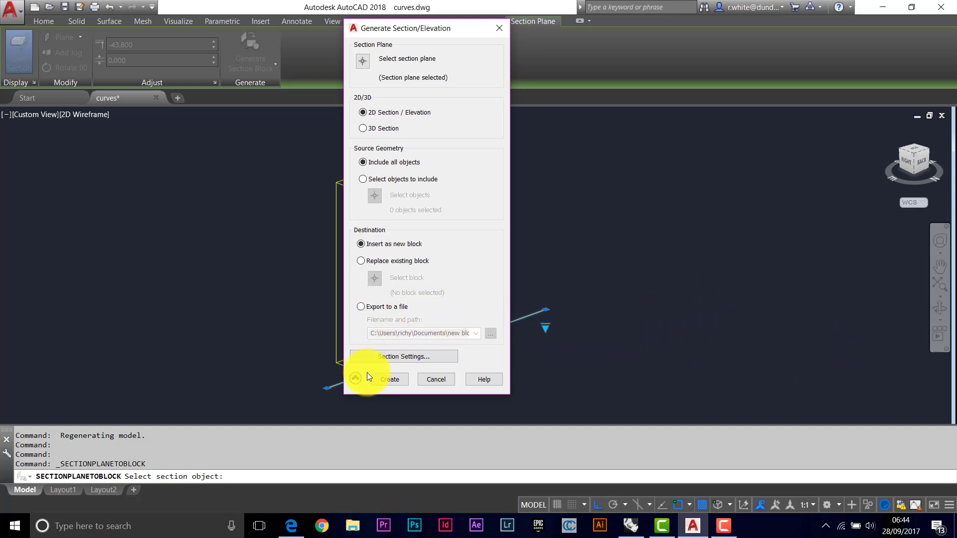
In the section settings for 2D block creation, set the Intersection Boundary layer to X_B
left_click(394, 357)
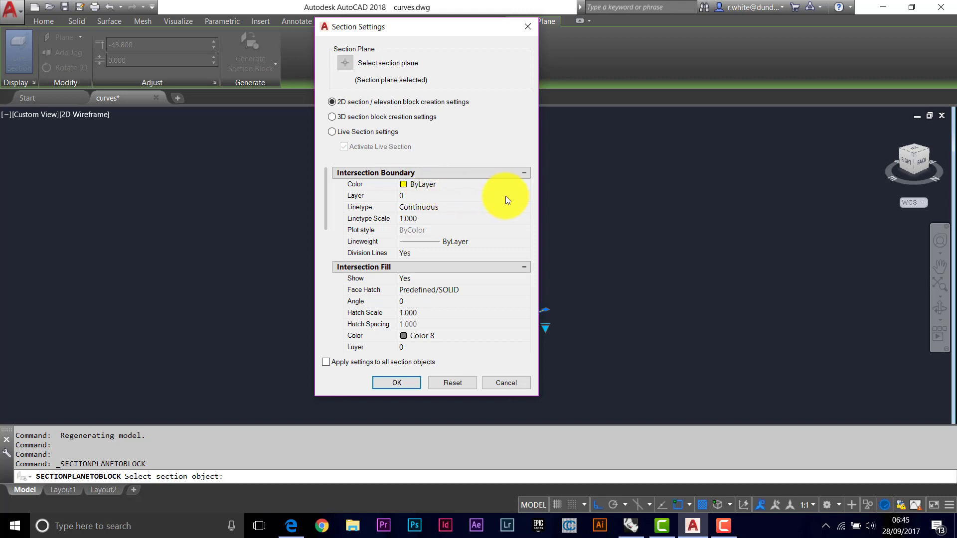
left_click(525, 196)
left_click(525, 196)
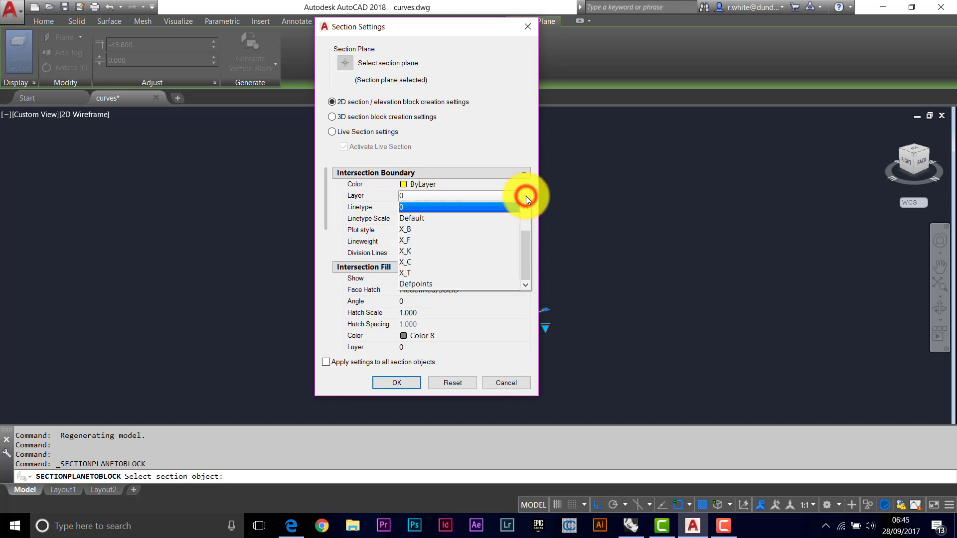
left_click(413, 228)
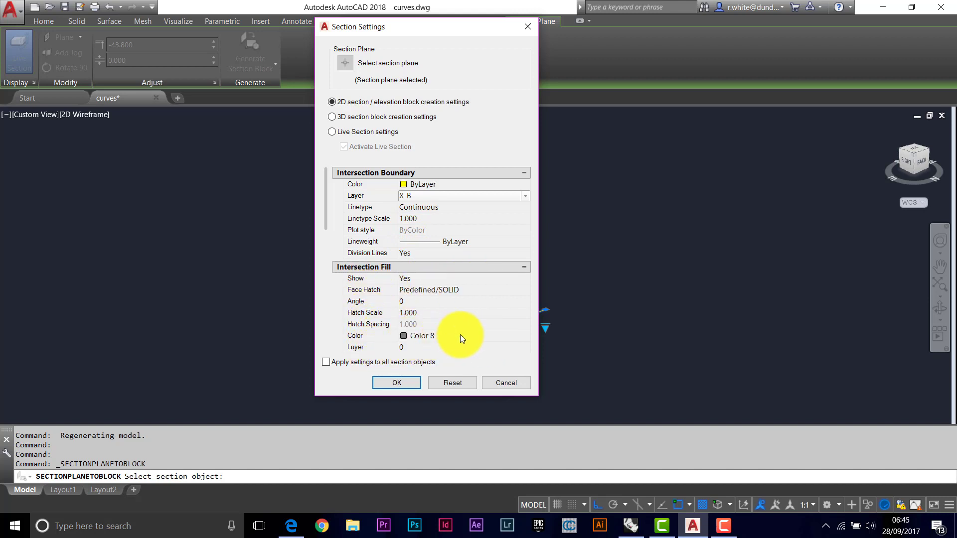
Set the Intersection Fill color to ByLayer and its layer to X_F in the 2D section settings
left_click(526, 338)
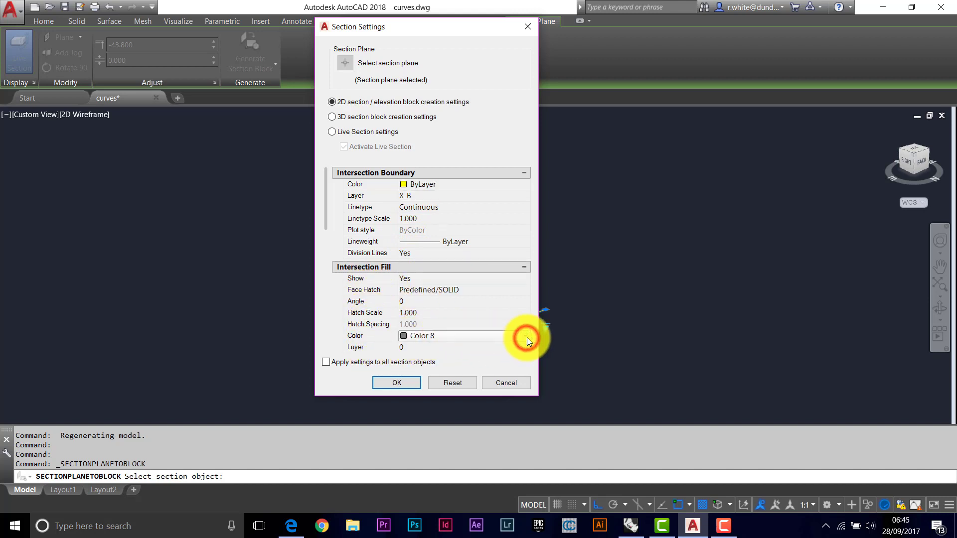
left_click(526, 337)
left_click(526, 369)
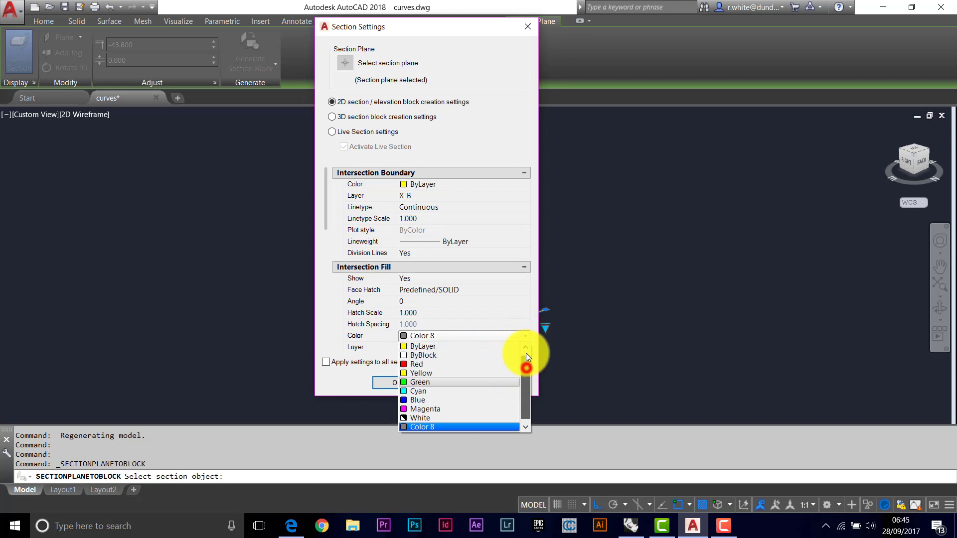
left_click(434, 347)
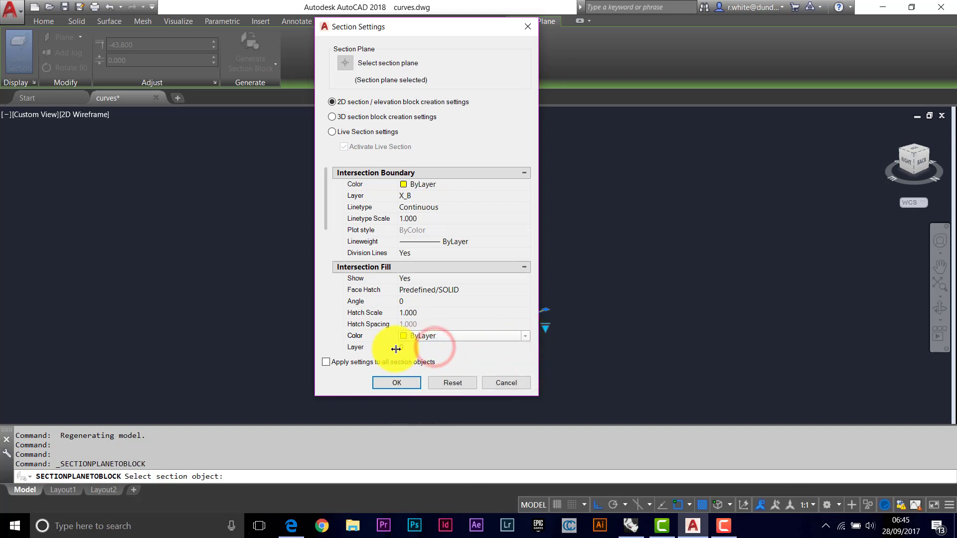
left_click(523, 349)
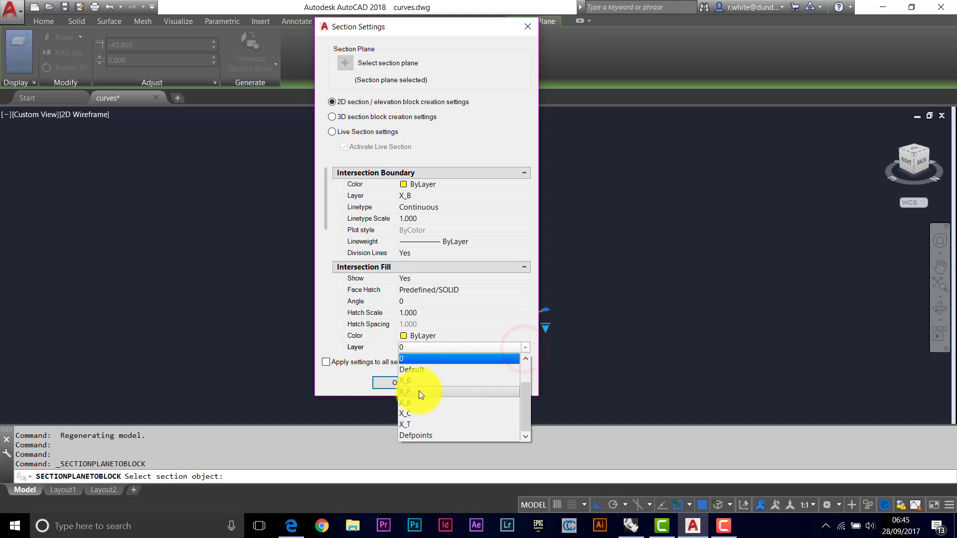
left_click(416, 391)
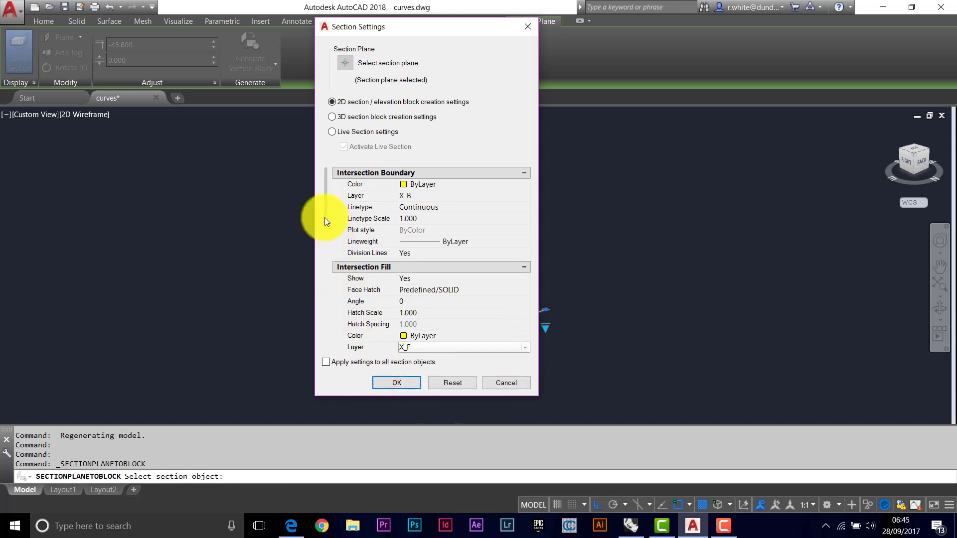
Set the Background Lines layer to X_K in the 2D section settings
left_click_drag(325, 220, 330, 306)
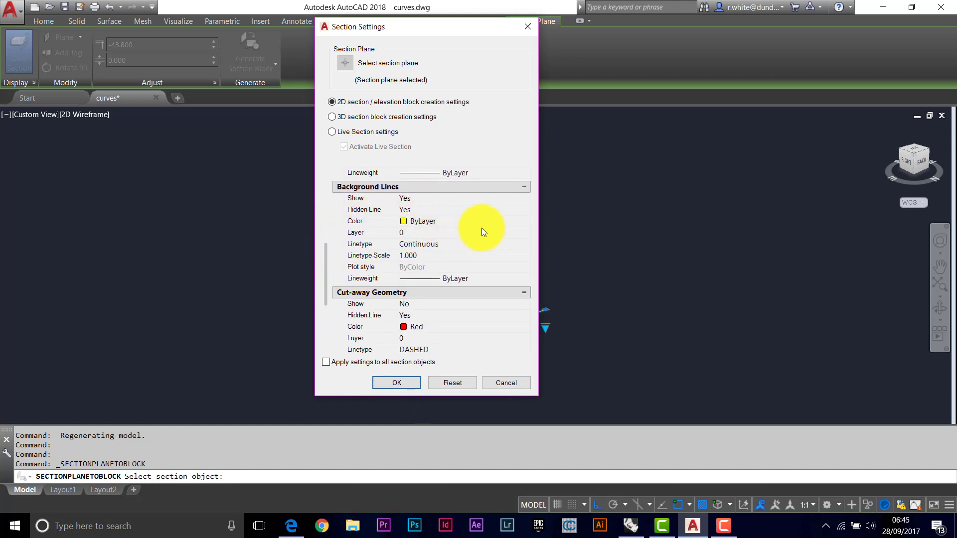
left_click(528, 233)
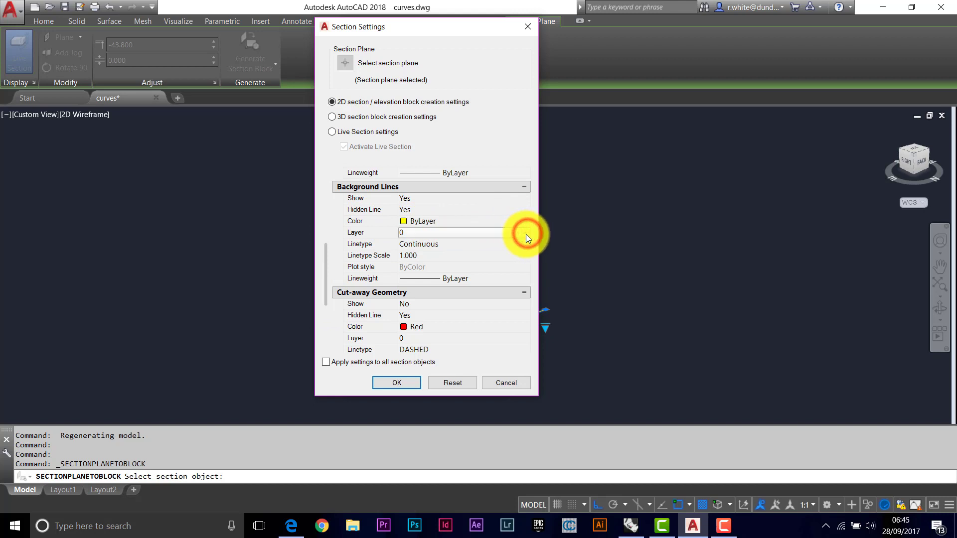
left_click(525, 234)
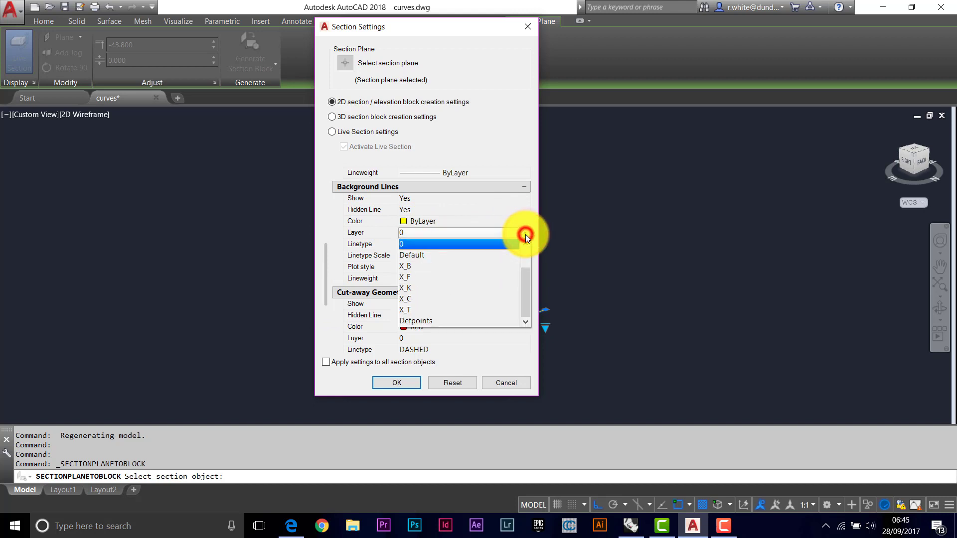
left_click(408, 288)
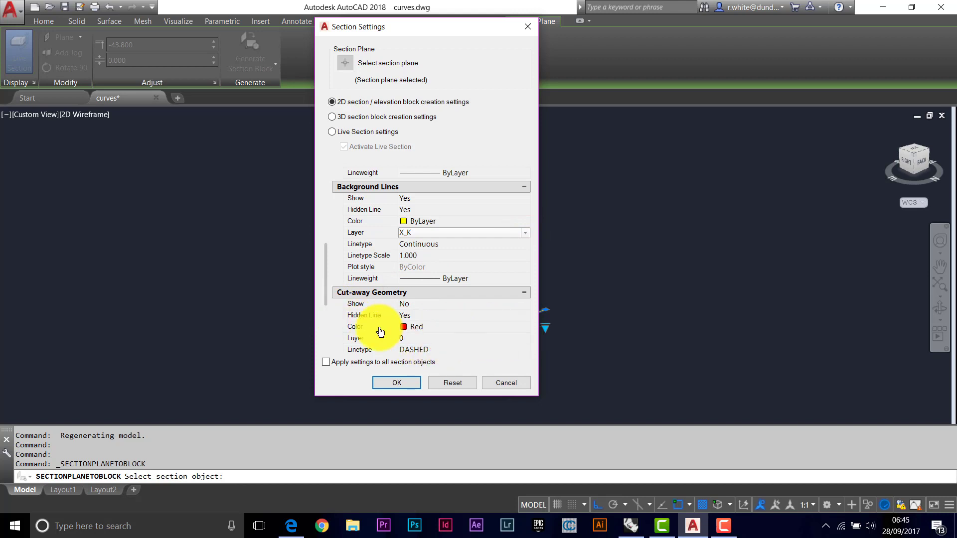
Set the Cut-away Geometry color to ByLayer and its layer to X_C
left_click(523, 327)
left_click(525, 327)
scroll(526, 365, "up", 1)
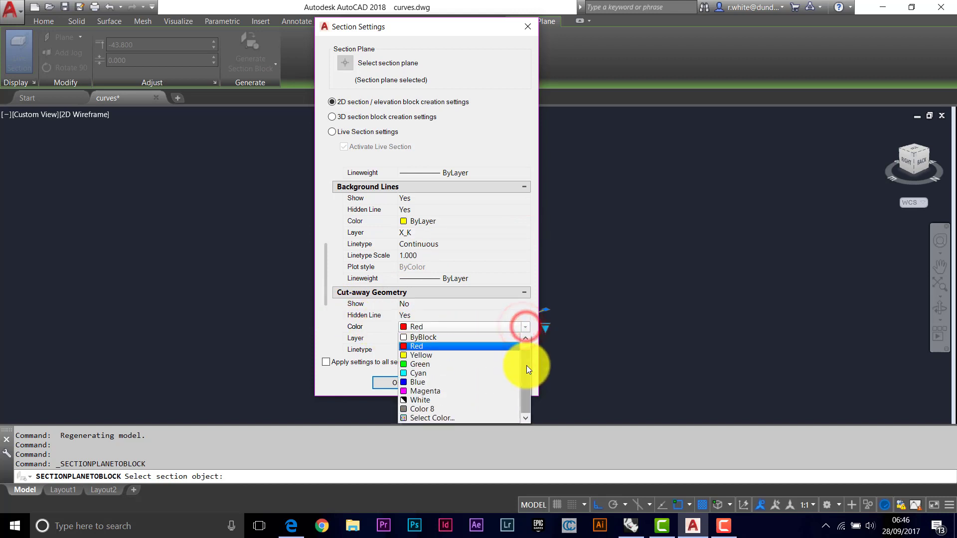
left_click(447, 337)
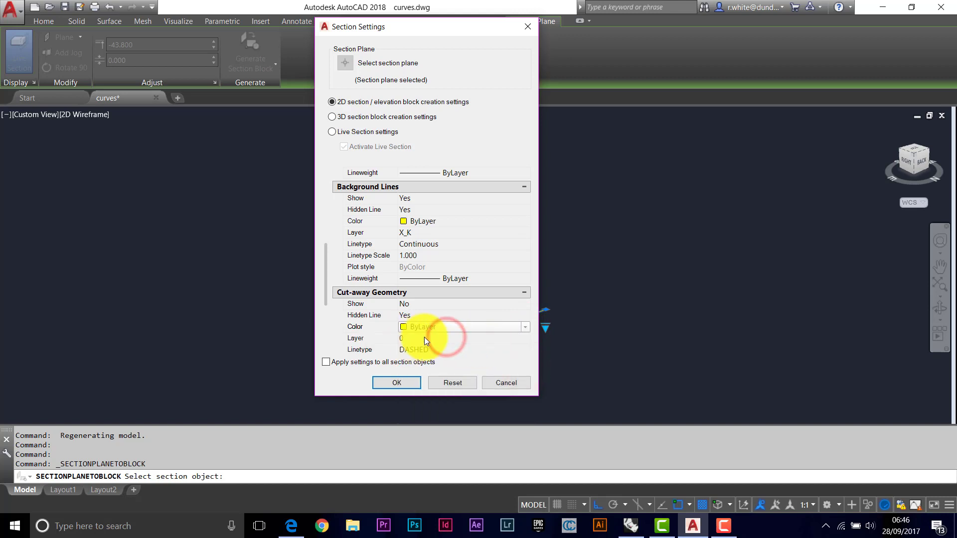
left_click(522, 340)
left_click(524, 339)
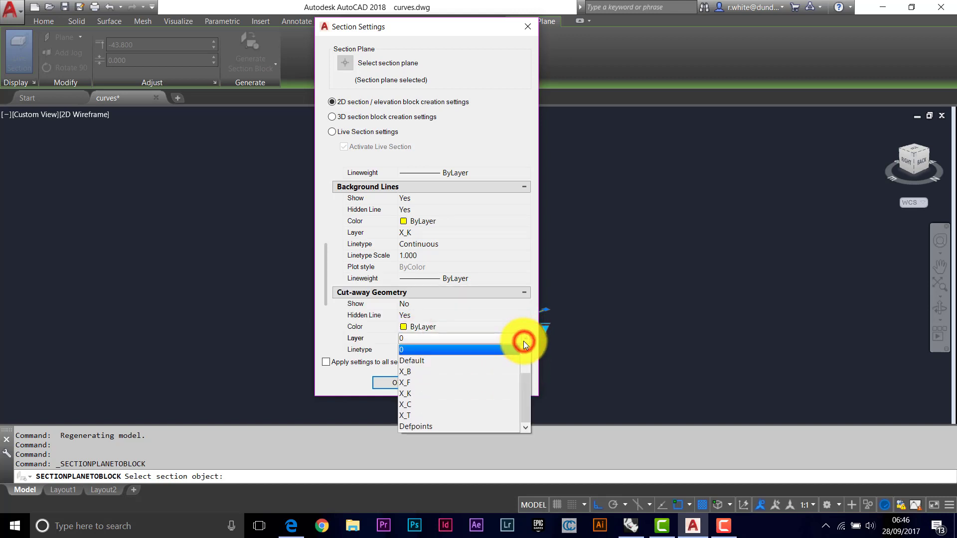
left_click(414, 405)
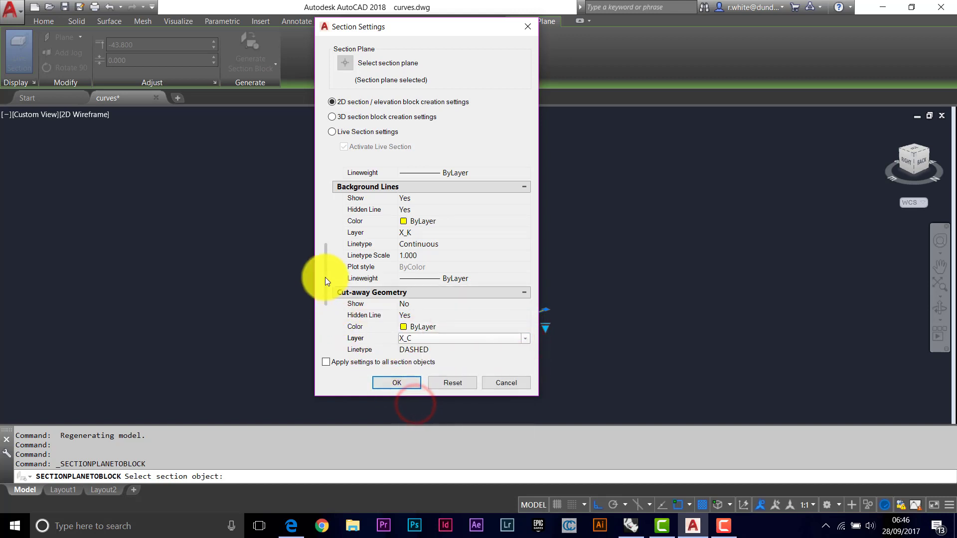
Set the Curve Tangency Lines color to ByLayer and layer to X_T, and apply the settings to all section objects
left_click_drag(324, 289, 322, 342)
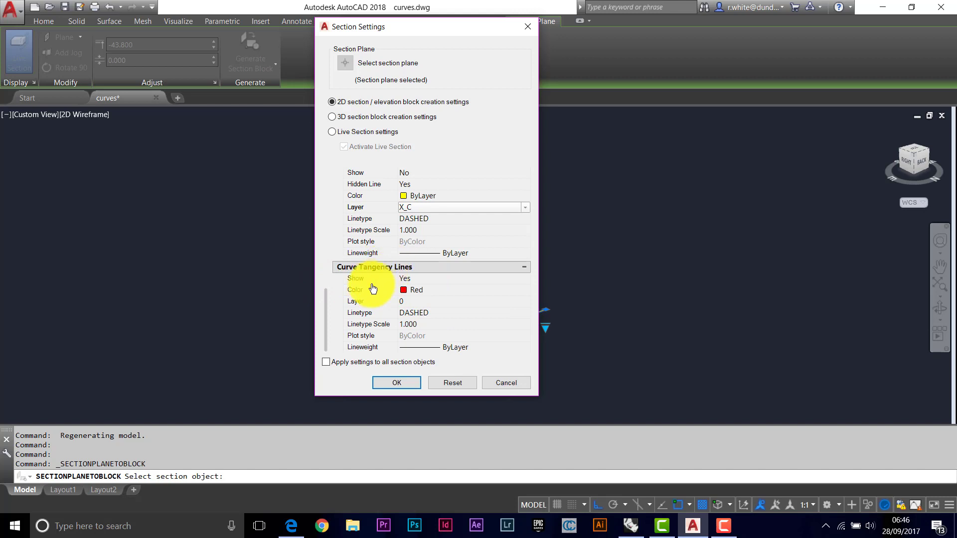
left_click(515, 294)
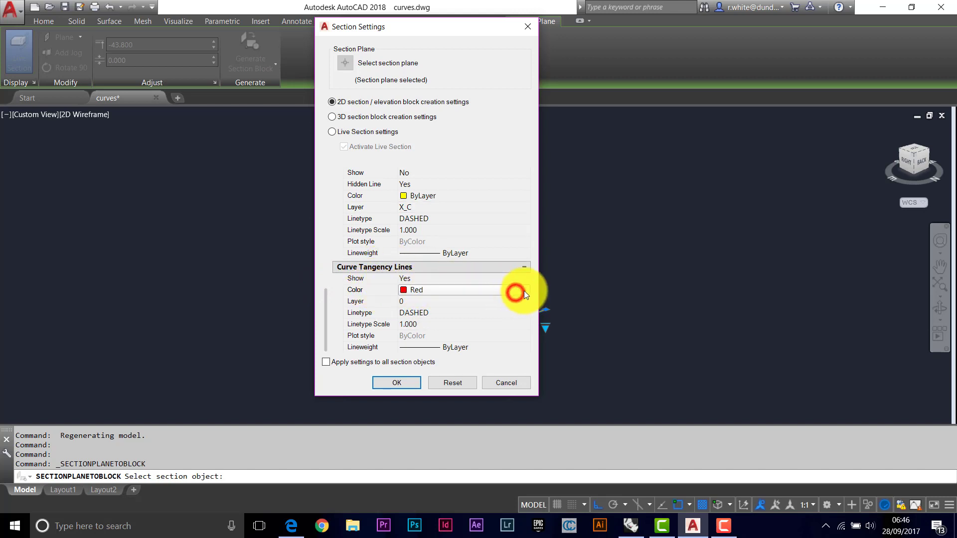
left_click(524, 291)
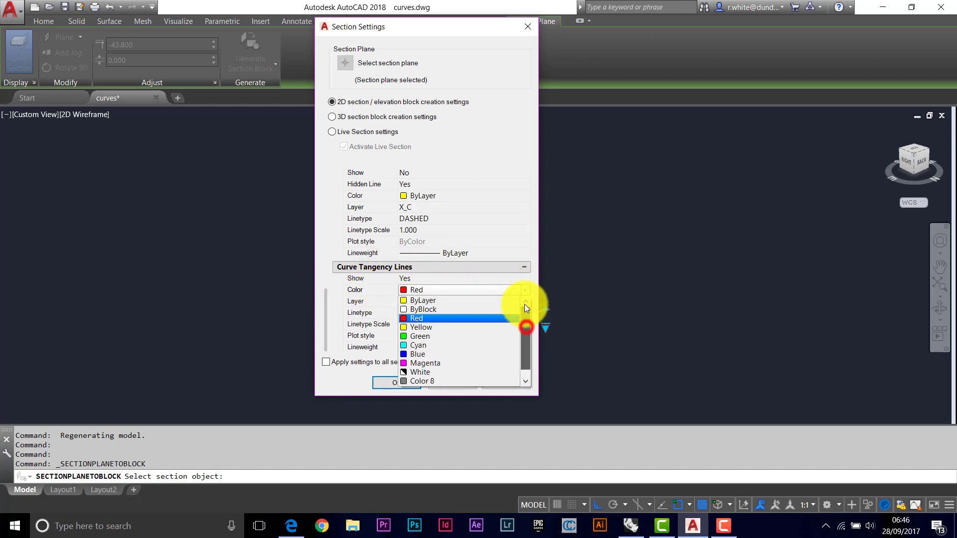
left_click(448, 300)
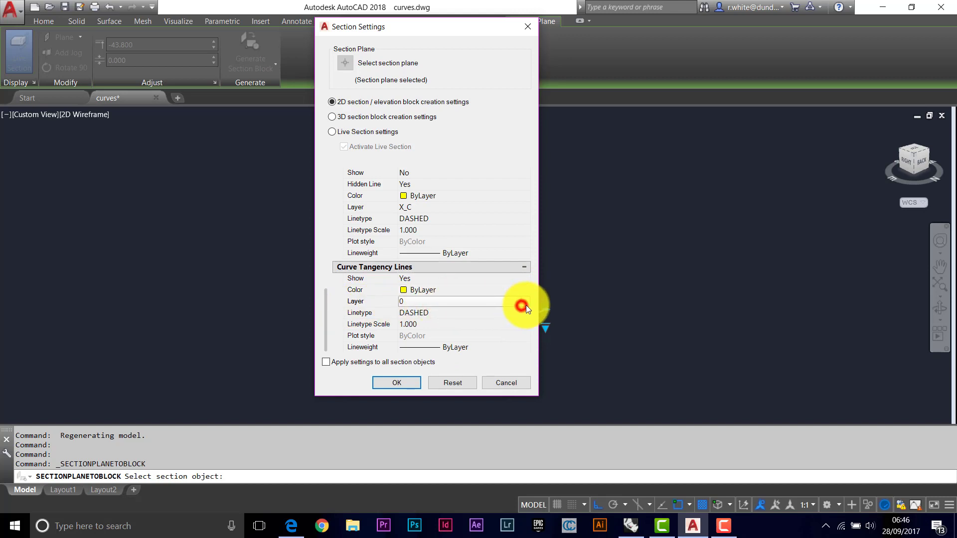
left_click(525, 304)
left_click(416, 377)
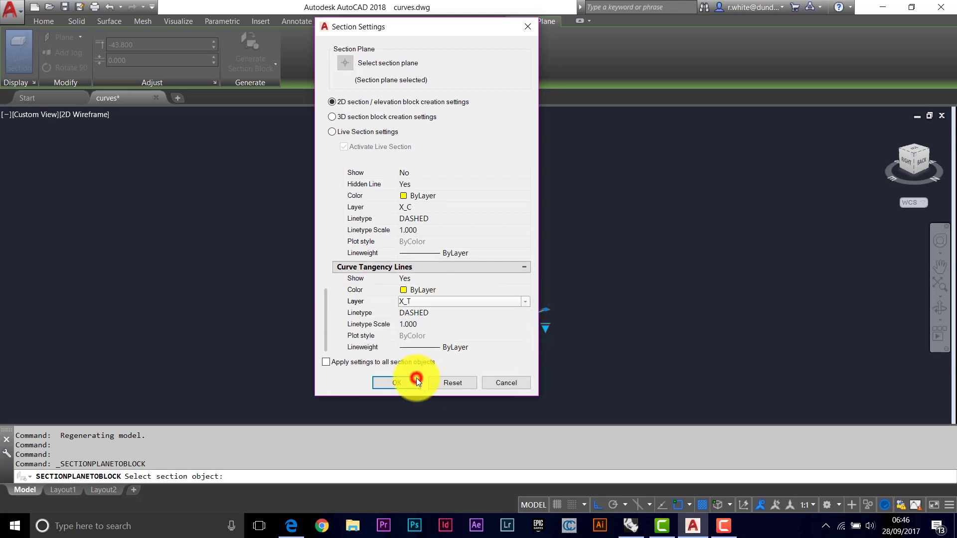
left_click(326, 362)
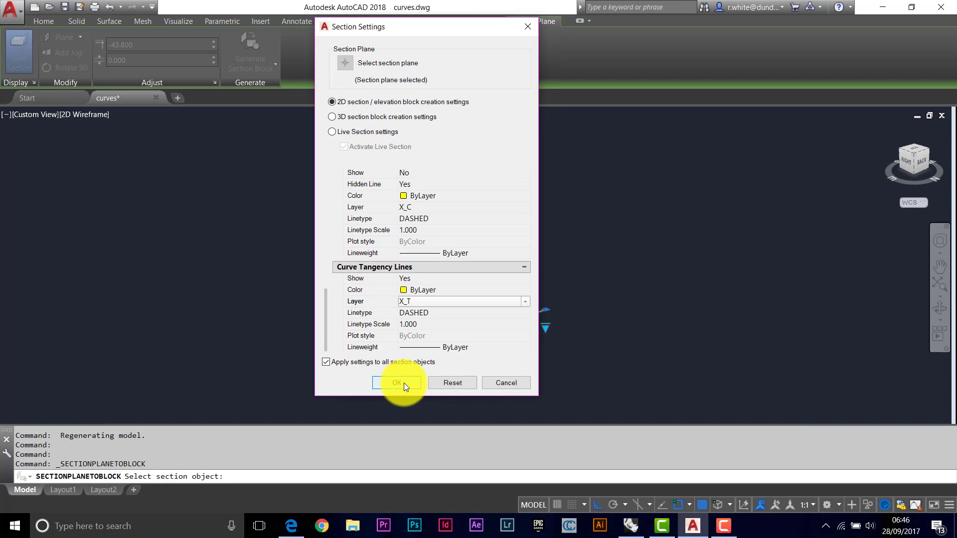
left_click(403, 381)
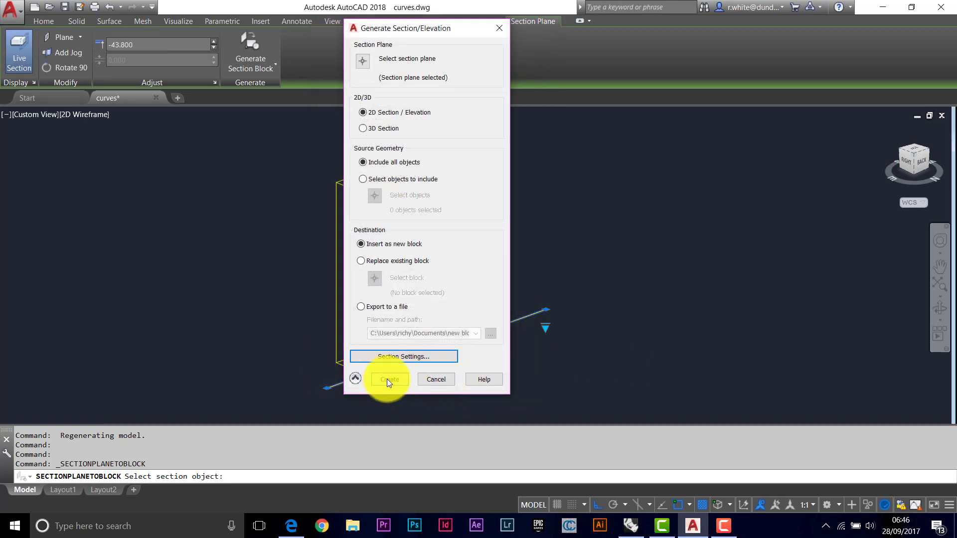
Create the 2D section as a new block and insert it beside the solid at scale 1 and rotation 0
left_click(392, 378)
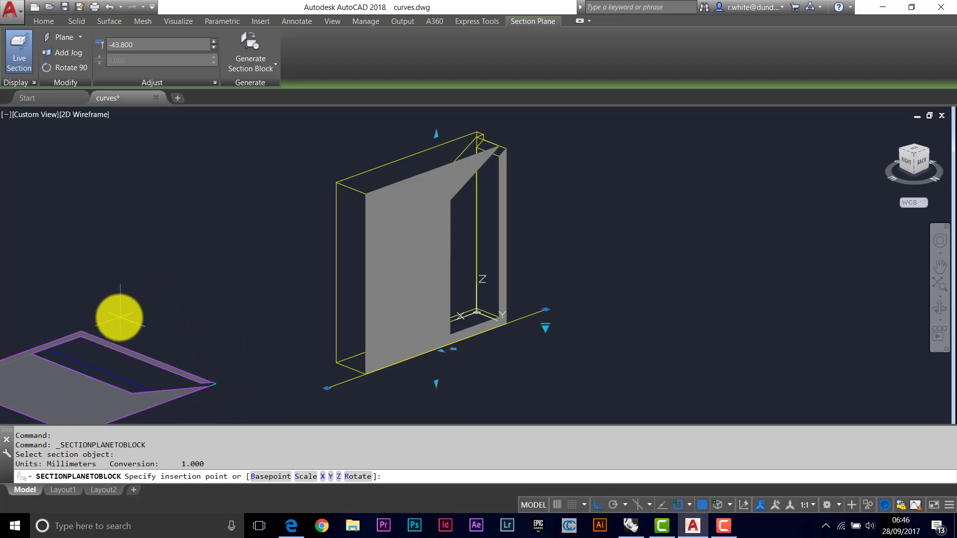
left_click(119, 307)
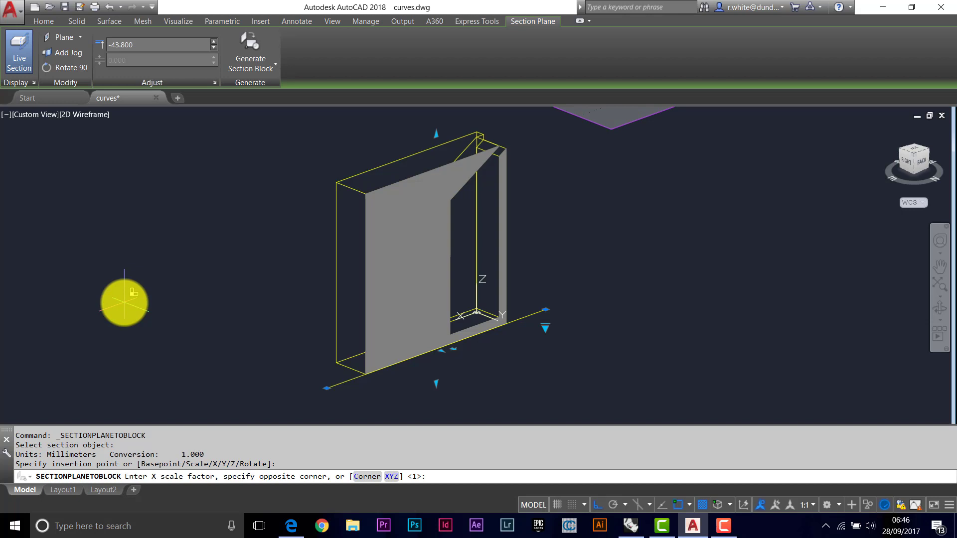
key("Return")
key("Return")
key("Return")
key("Escape")
key("Escape")
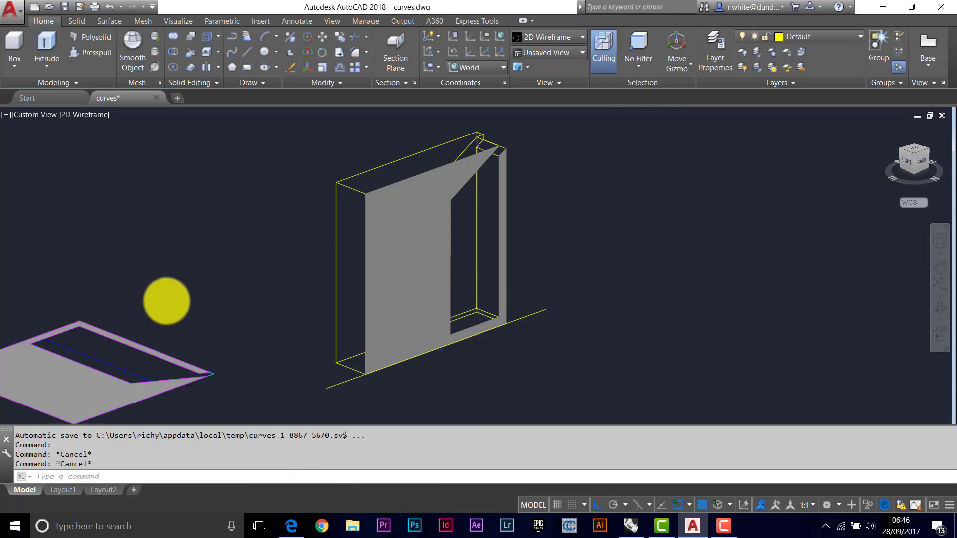
Move the section plane along Y to another cut through the solid, at an offset of about -99.9
scroll(166, 301, "down", 3)
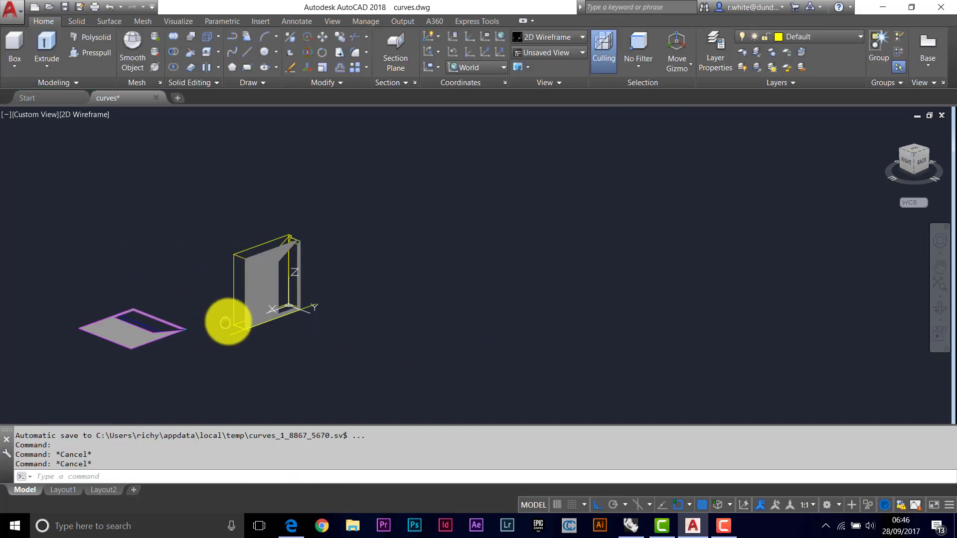
middle_click_drag(225, 323, 368, 286)
scroll(334, 282, "up", 2)
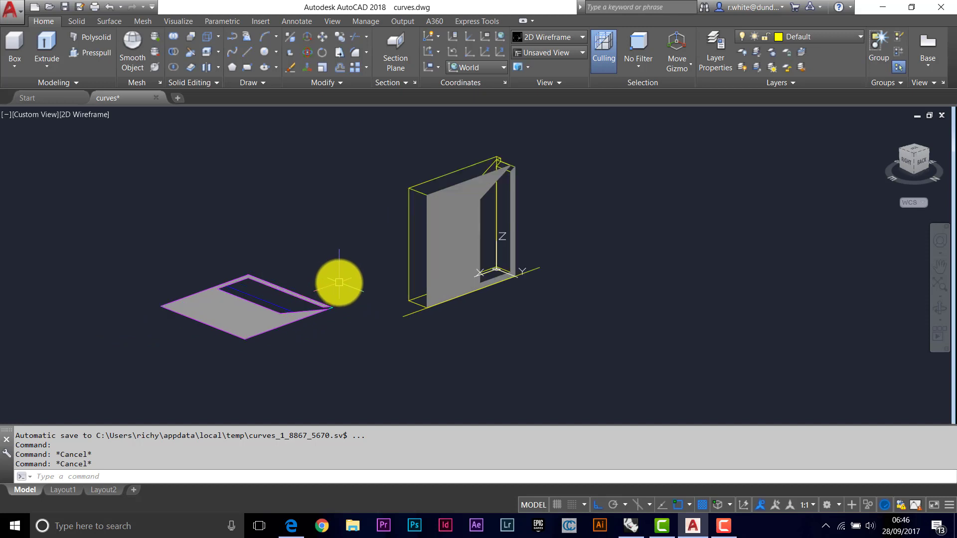
scroll(332, 283, "down", 1)
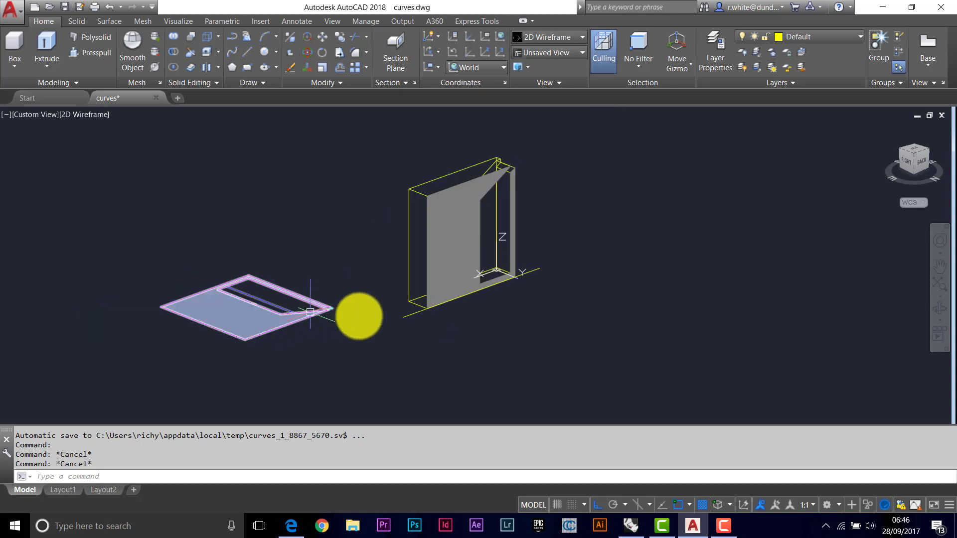
left_click(411, 316)
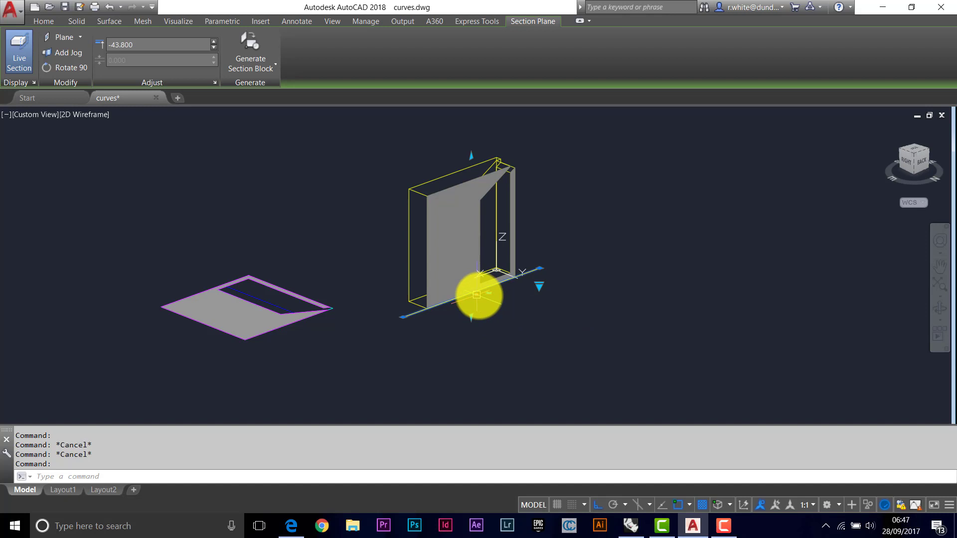
left_click(477, 295)
left_click(495, 302)
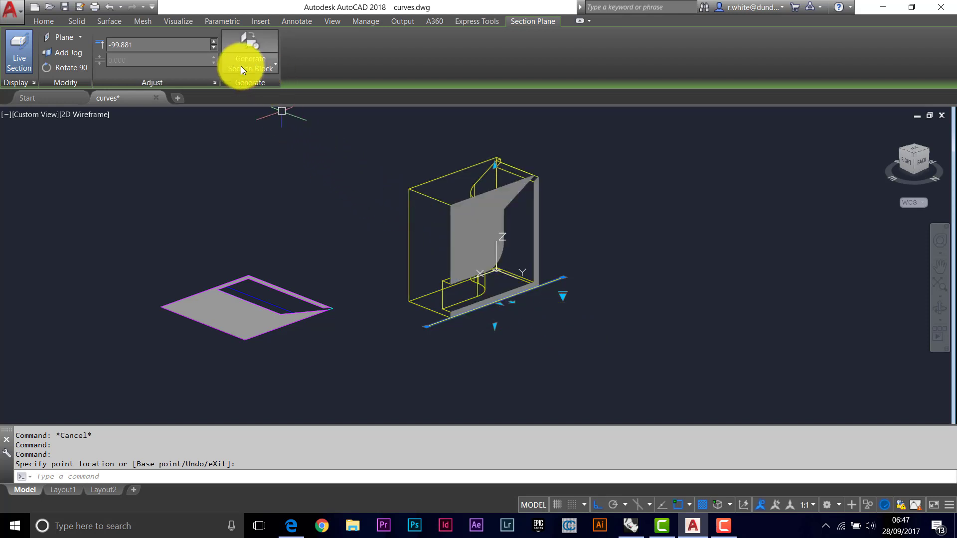
Generate a second 2D section block from the moved plane and insert it next to the first block at scale 1 and rotation 0
left_click(247, 63)
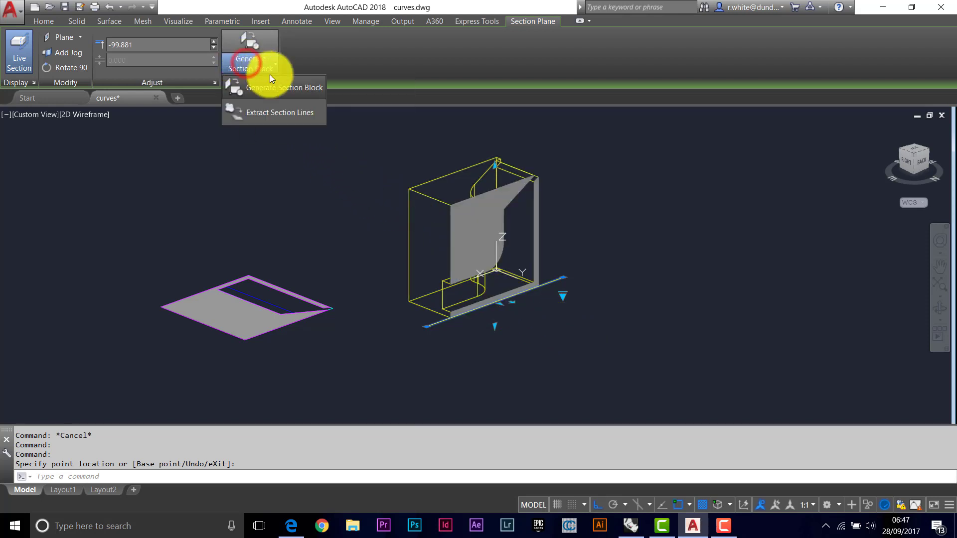
left_click(282, 87)
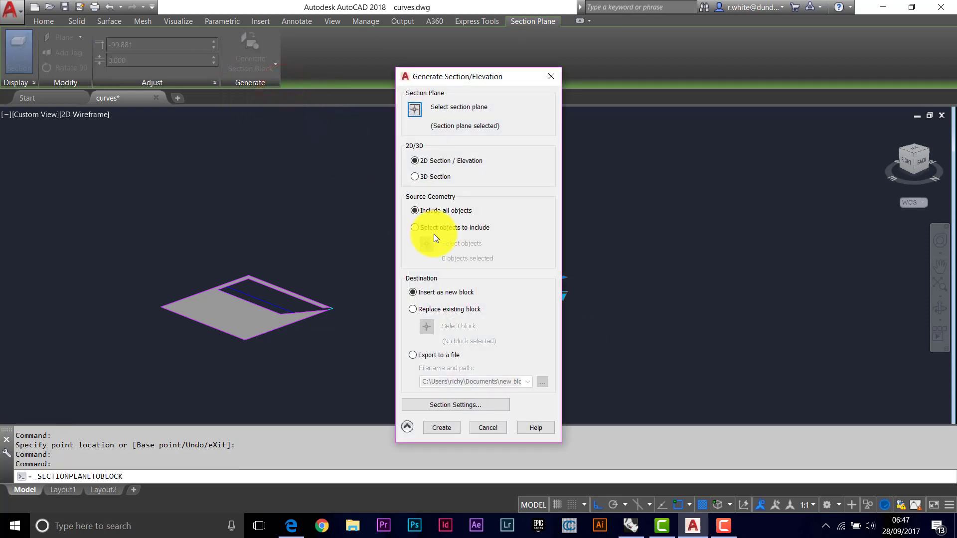
left_click(440, 426)
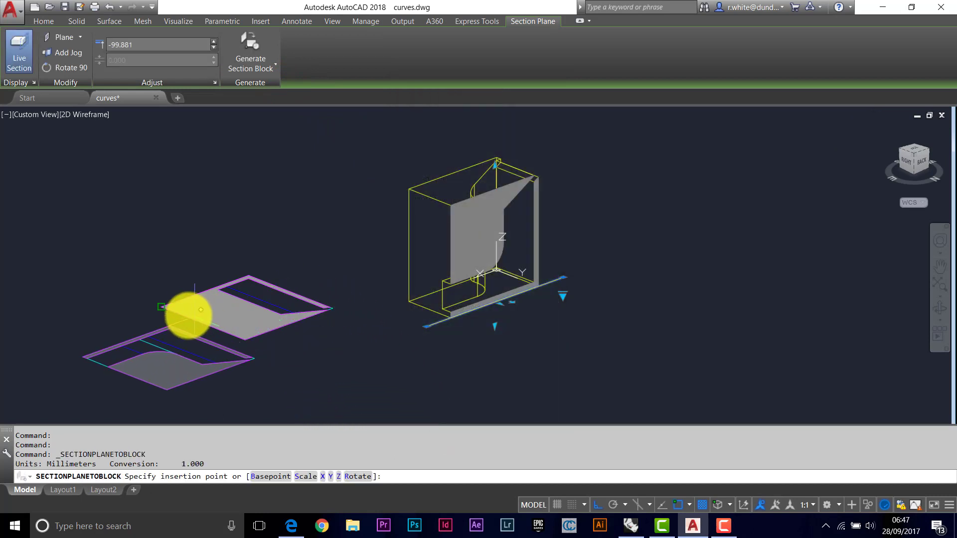
left_click(164, 309)
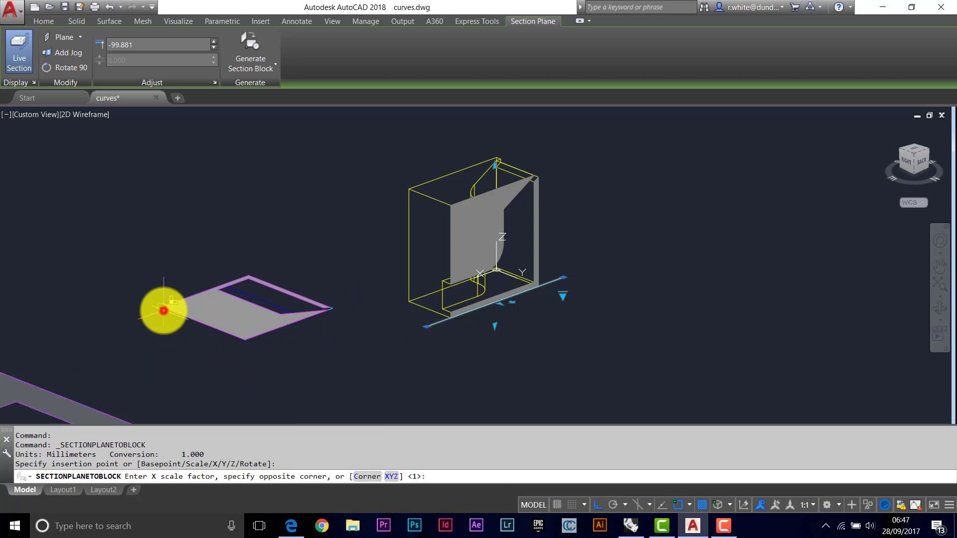
key("Return")
key("Return")
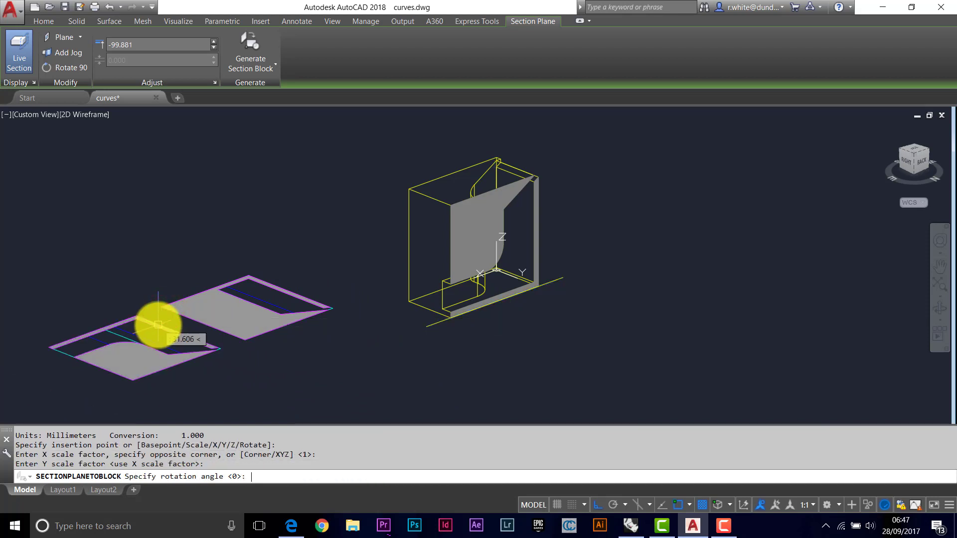
key("Return")
key("Escape")
key("Escape")
middle_click_drag(274, 347, 332, 336)
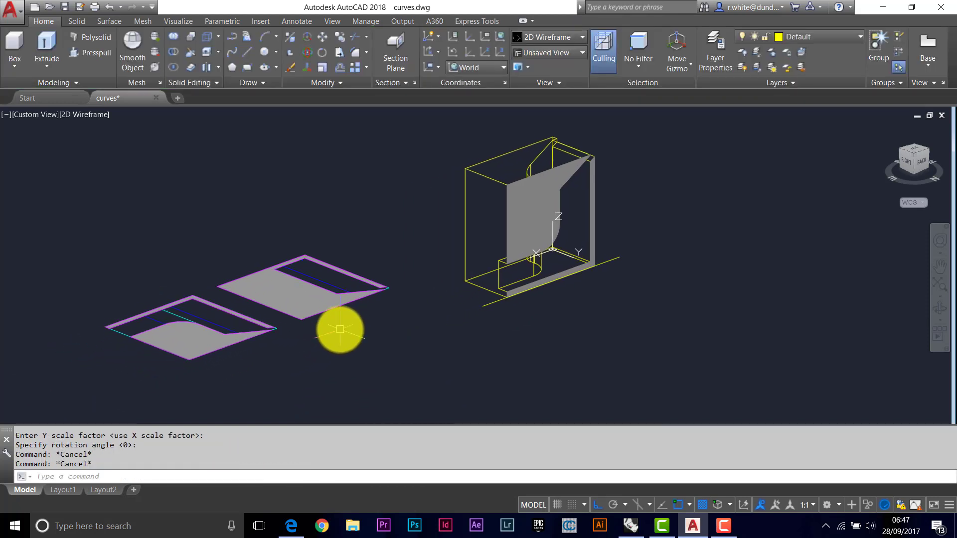
middle_click_drag(314, 304, 545, 323, "shift")
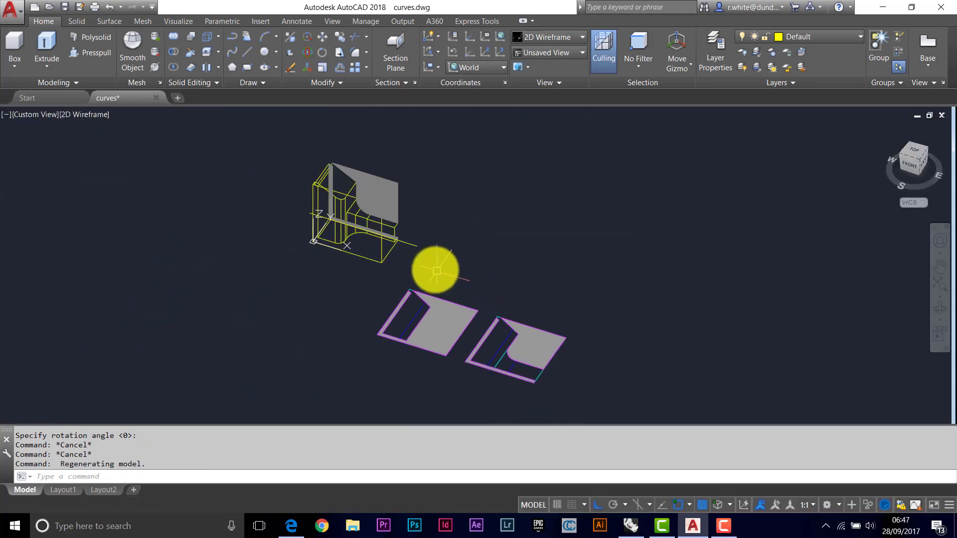
scroll(418, 269, "up", 3)
middle_click_drag(419, 269, 390, 252)
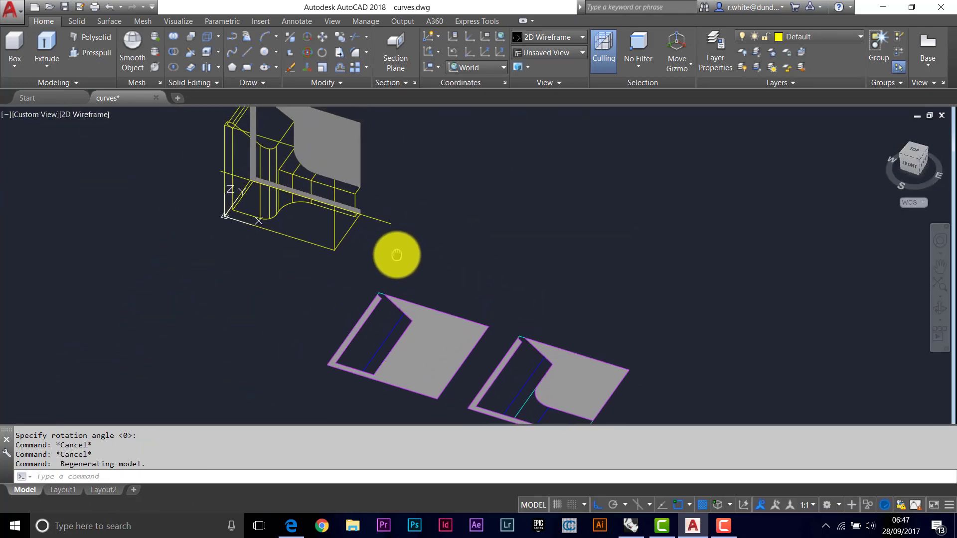
left_click(374, 221)
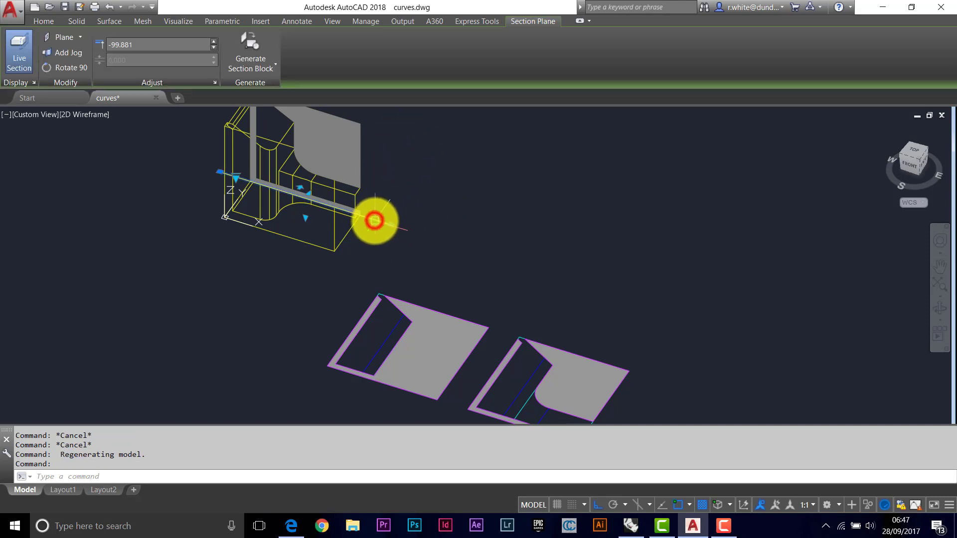
left_click(65, 67)
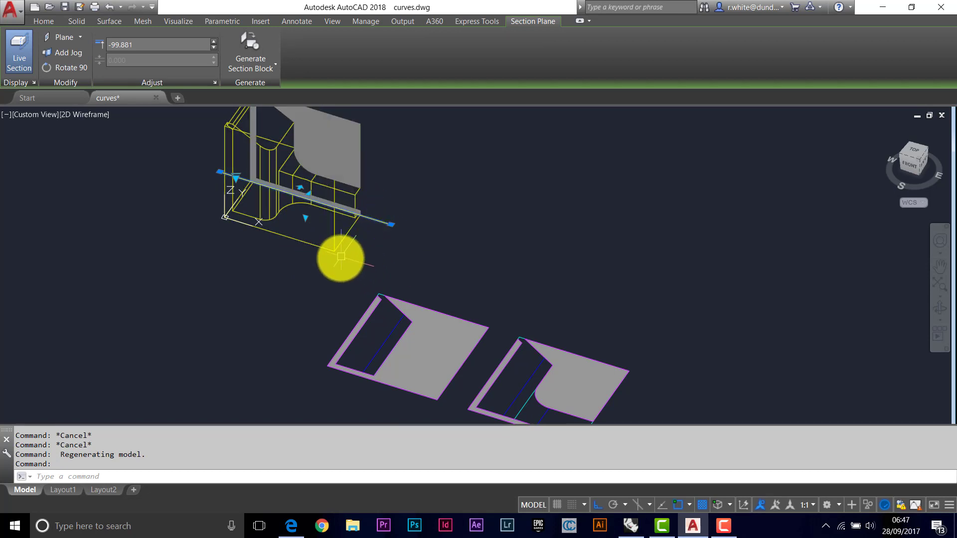
key("Escape")
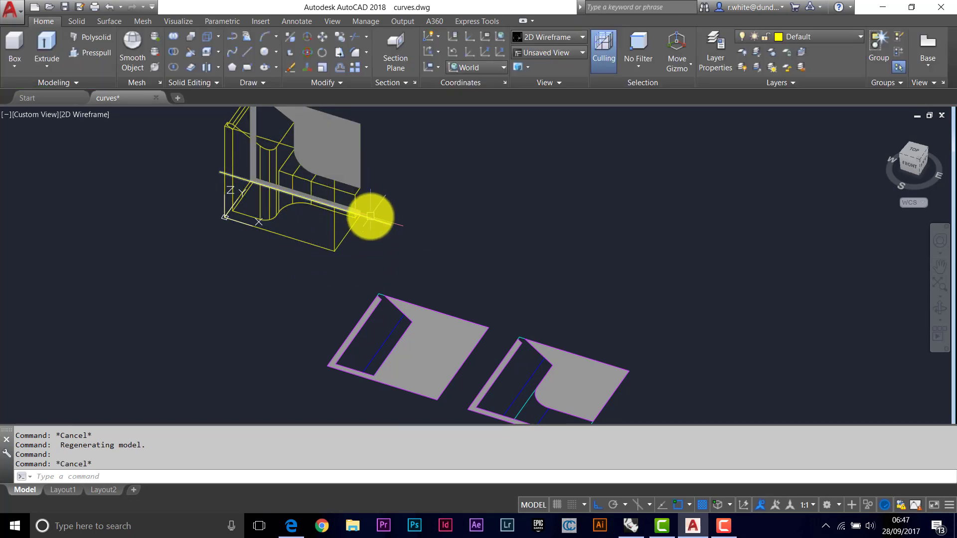
Rotate the section plane a quarter turn about its midpoint so that it cuts the solid along the Y direction
type("R")
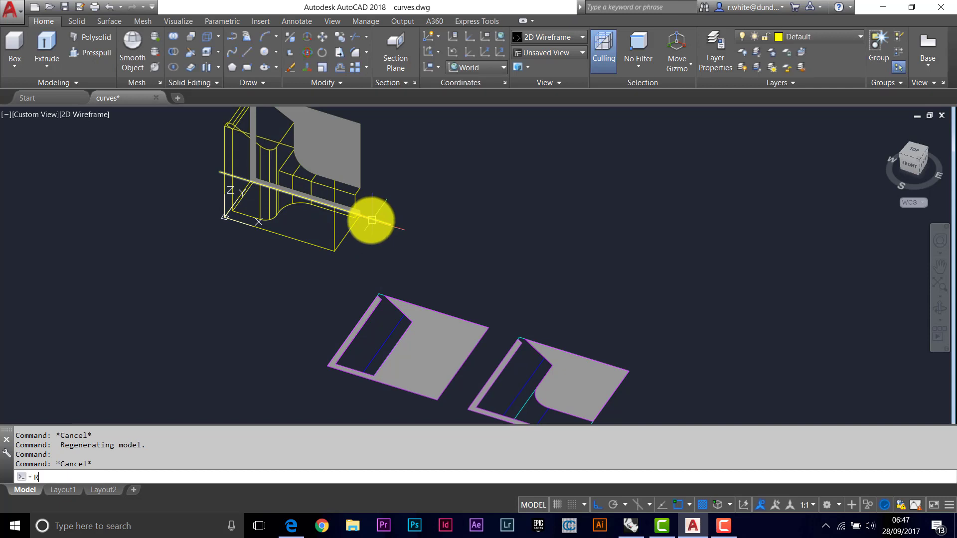
type("O")
key("Return")
left_click(379, 221)
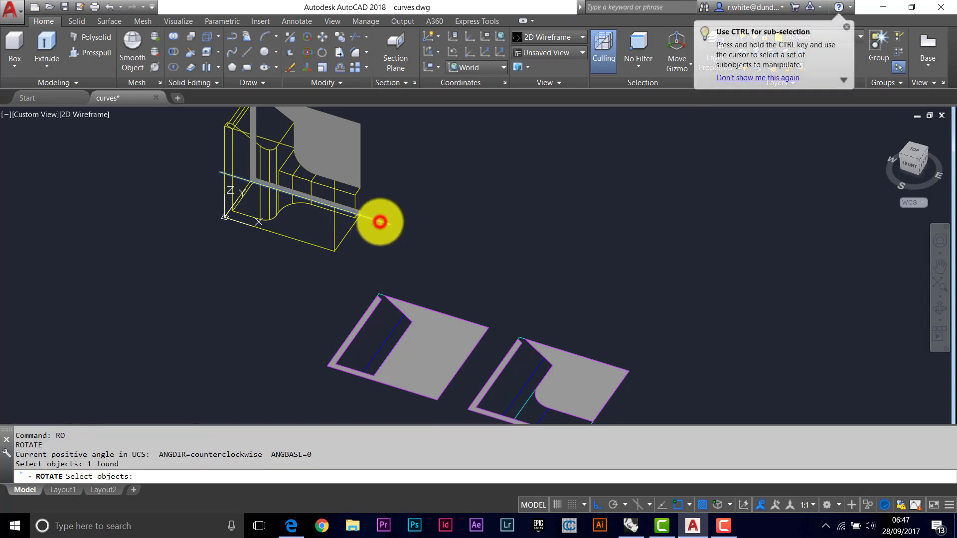
key("Return")
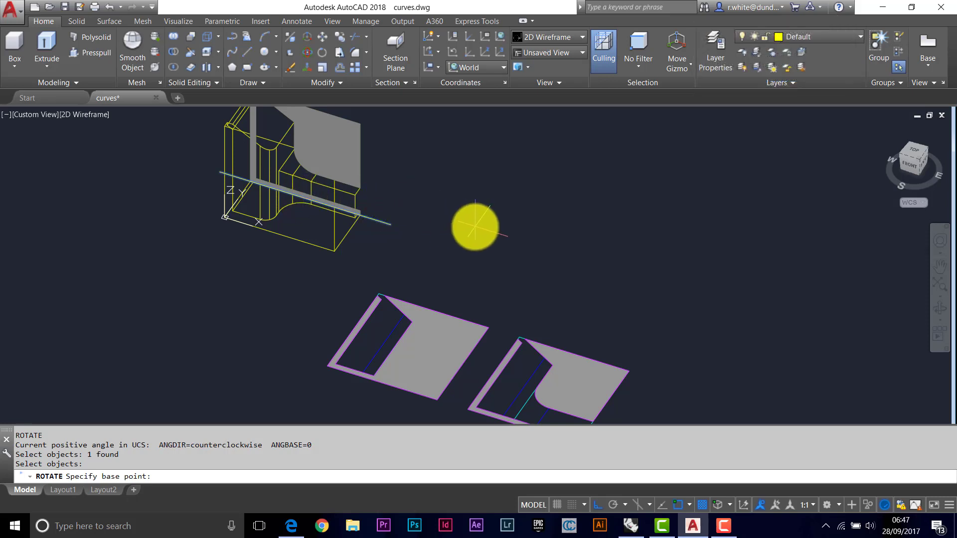
right_click(475, 227, "shift")
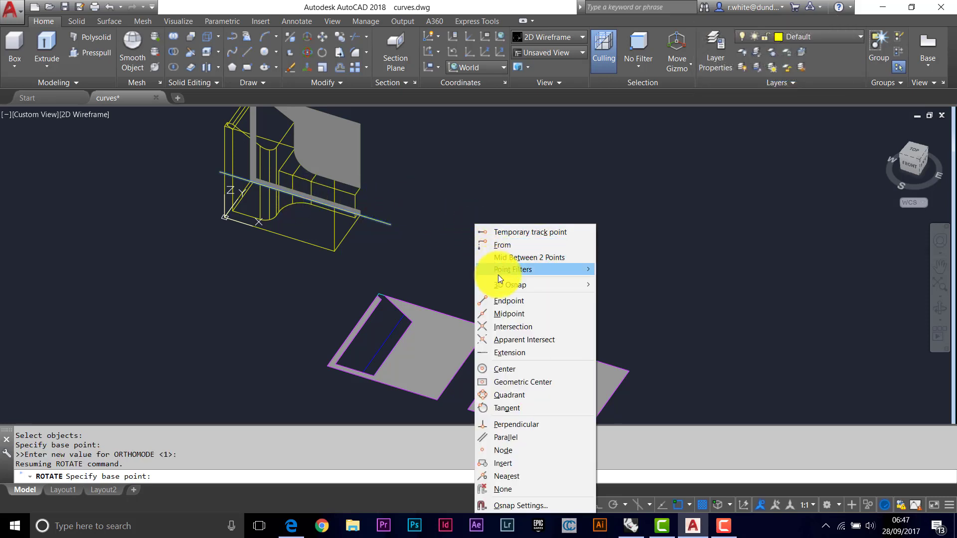
left_click(513, 315)
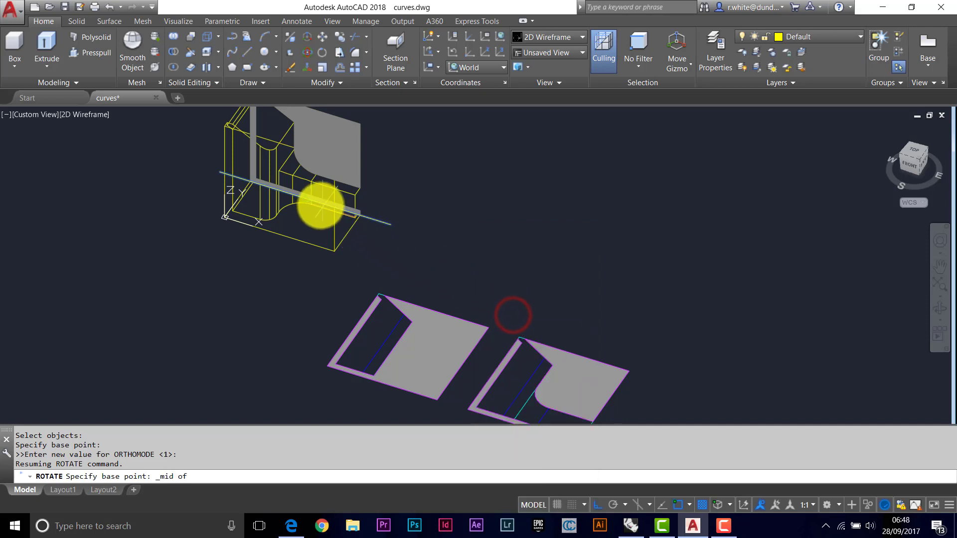
left_click(305, 198)
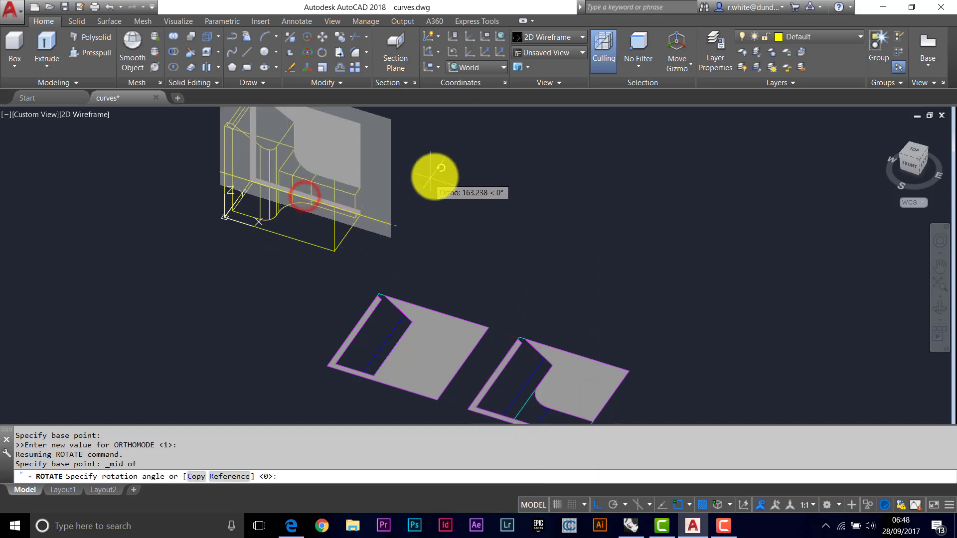
left_click(247, 286)
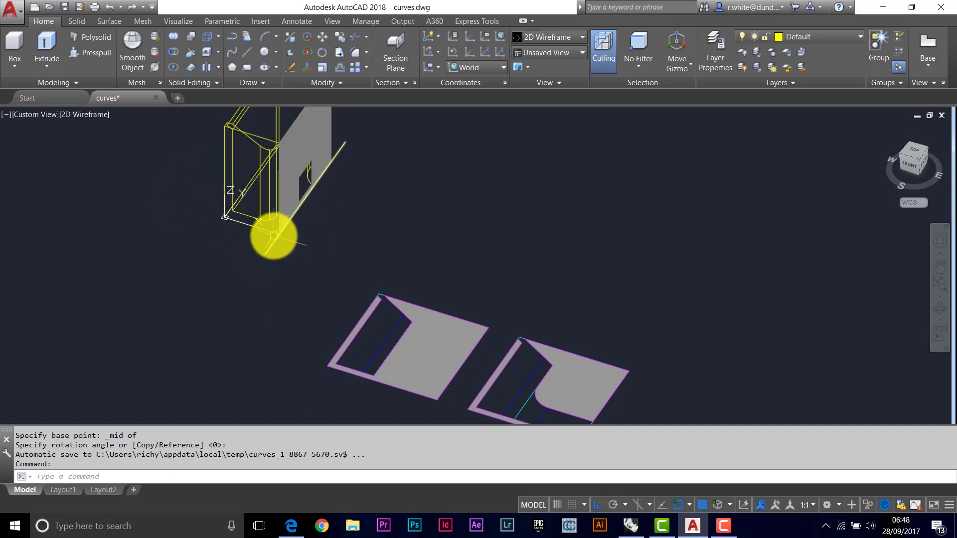
Flip the section plane's viewing direction so that the opposite part of the solid is kept
right_click(260, 257, "shift")
left_click(193, 259)
left_click(193, 258)
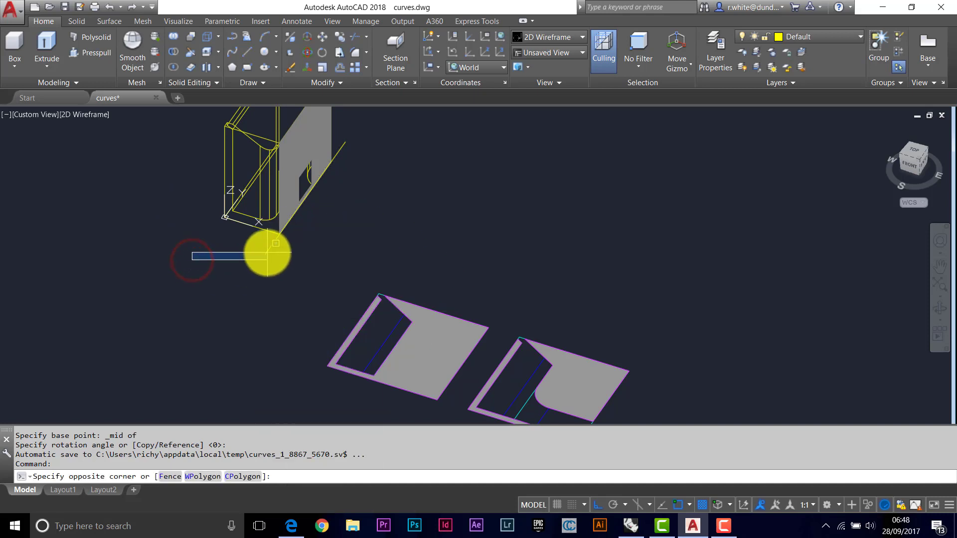
key("Escape")
left_click(267, 253)
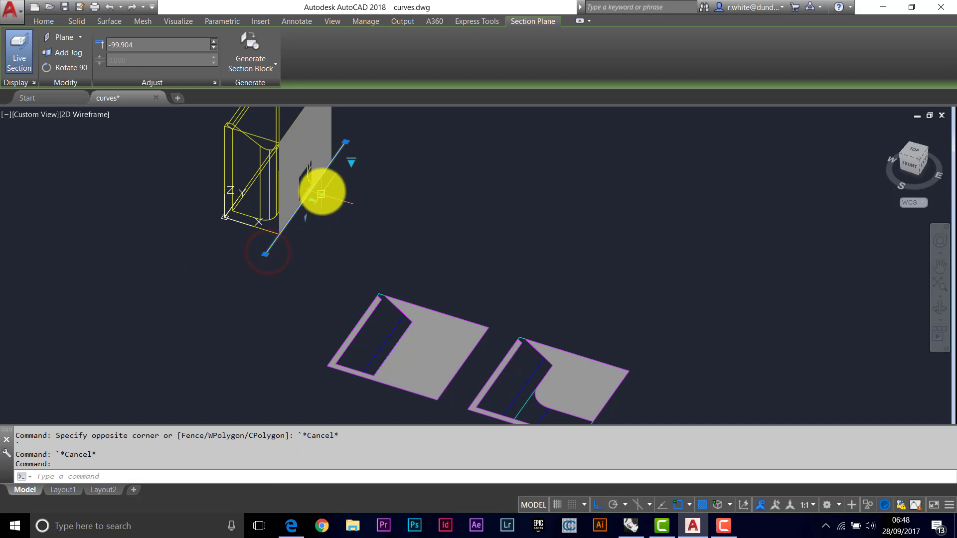
left_click(321, 194)
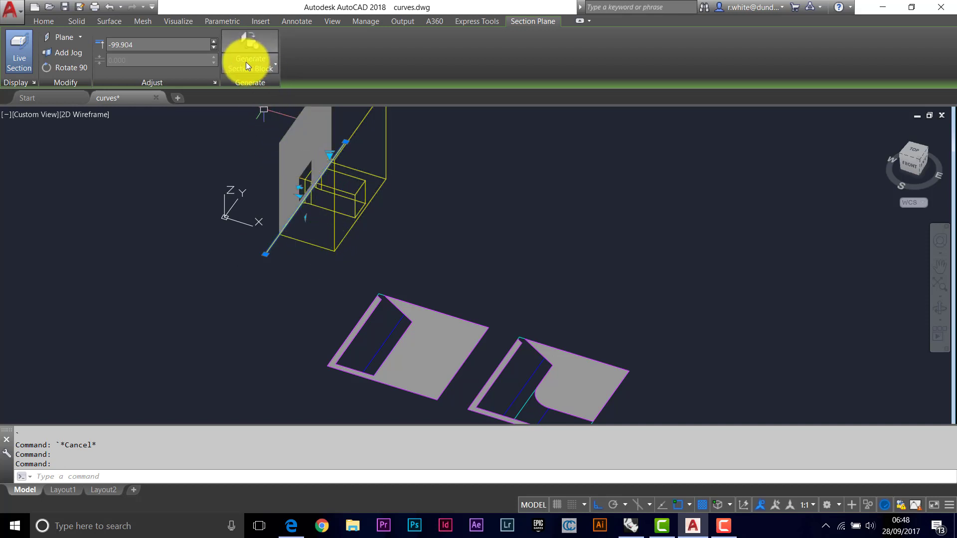
Generate a 2D section block from the rotated plane and insert it beside the second block at scale 1 and rotation 0
left_click(246, 62)
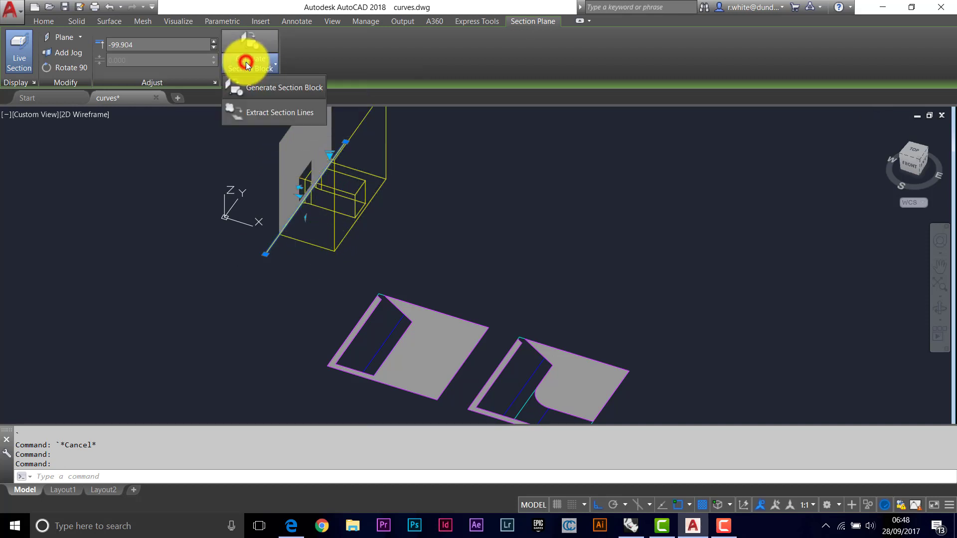
left_click(270, 86)
left_click(443, 428)
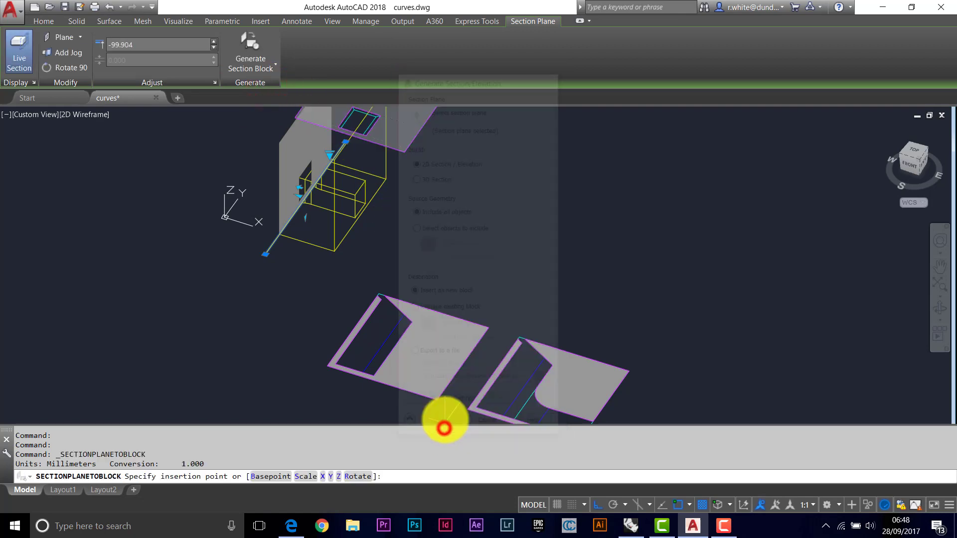
middle_click_drag(609, 333, 646, 356, "shift")
left_click(642, 364)
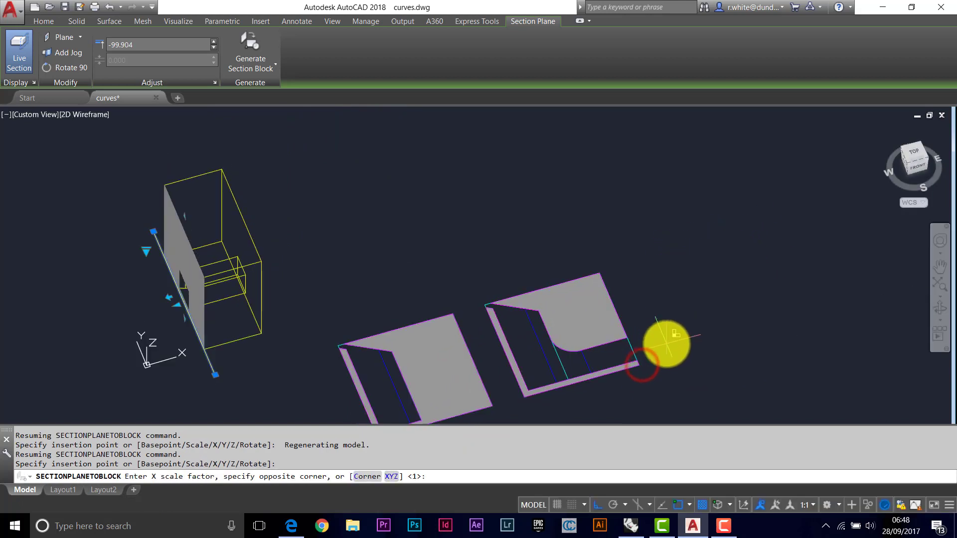
key("Return")
key("Return")
key("Return")
key("Escape")
key("Escape")
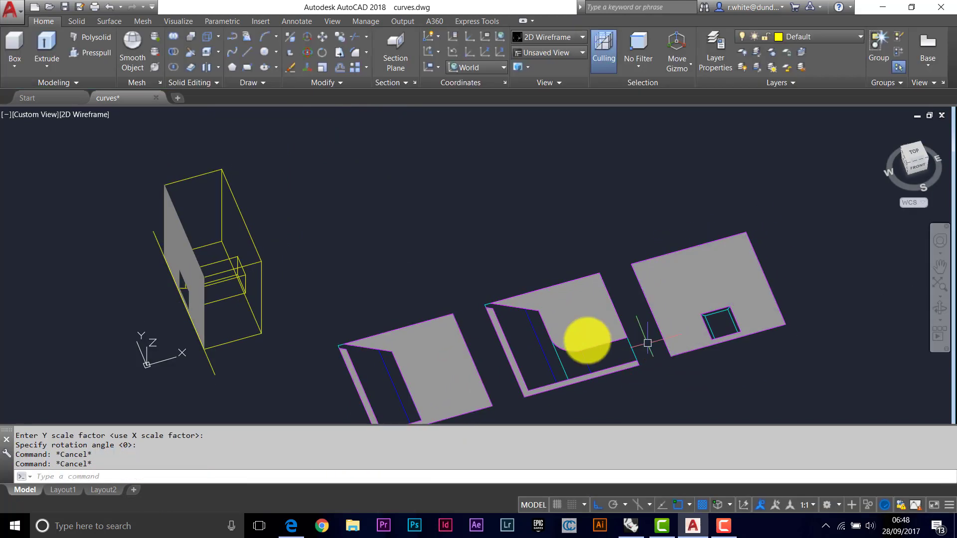
Flip the section direction back and move the section plane along X toward the origin, to an offset of about -38.0
middle_click_drag(271, 283, 324, 284, "shift")
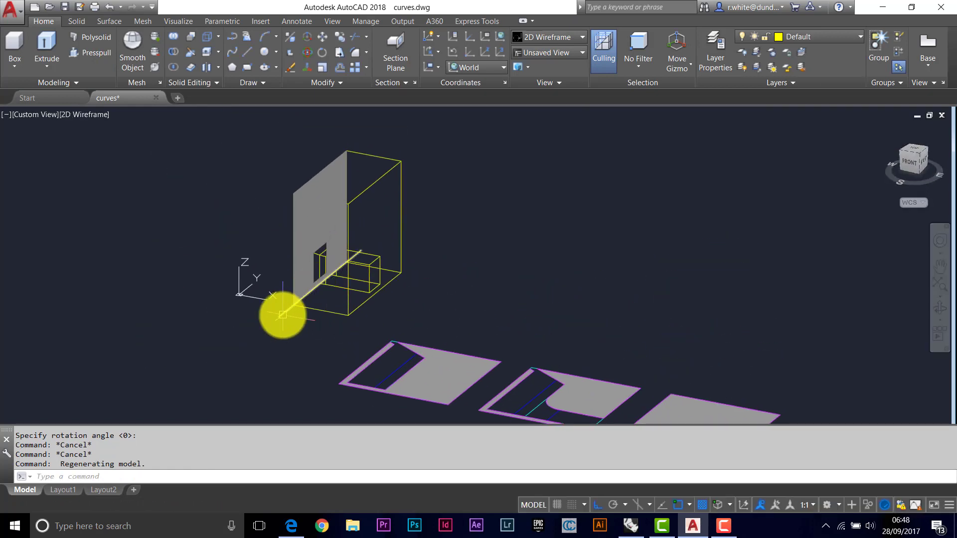
left_click(283, 315)
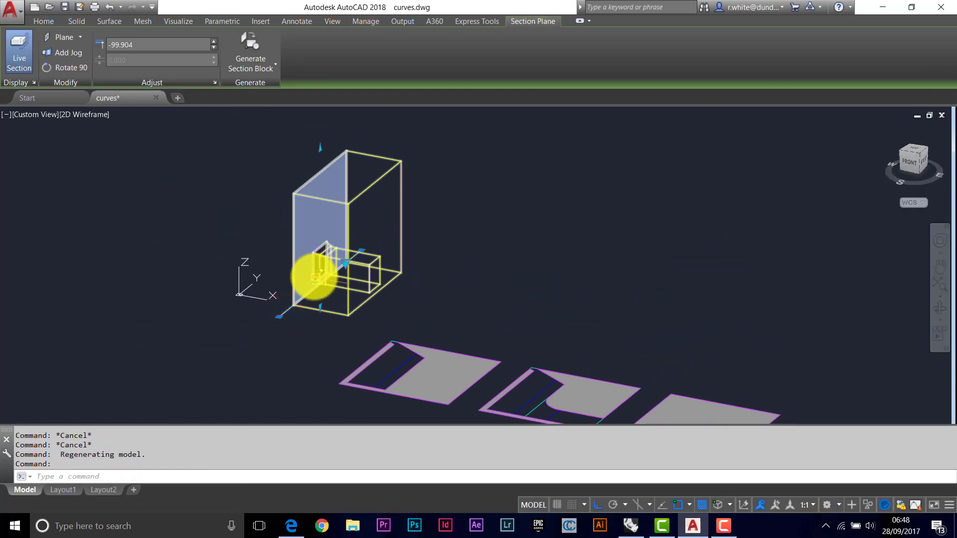
left_click(314, 275)
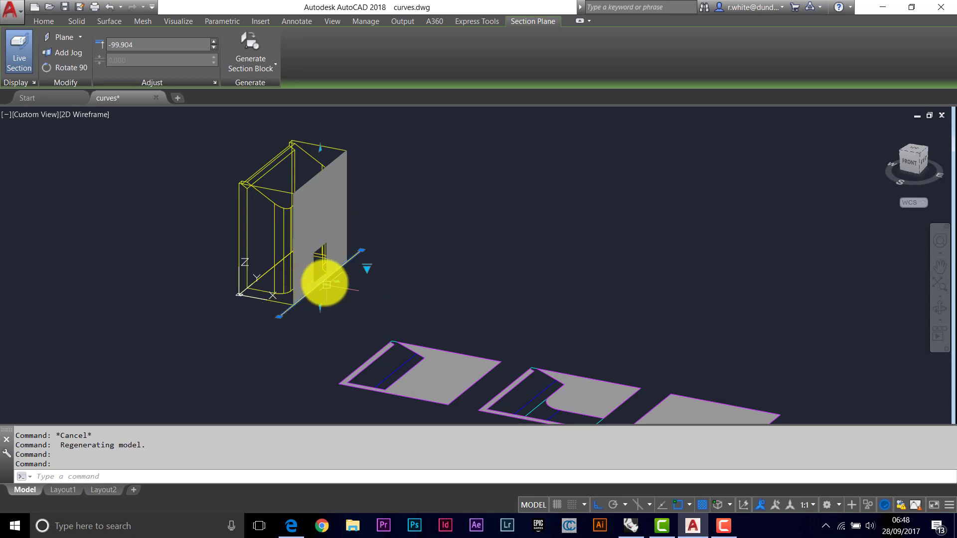
left_click(326, 284)
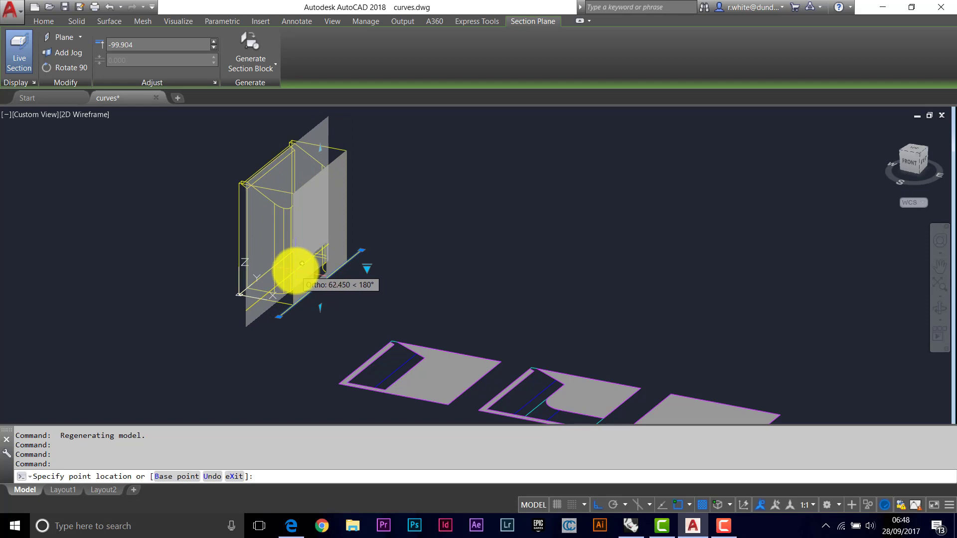
left_click(294, 270)
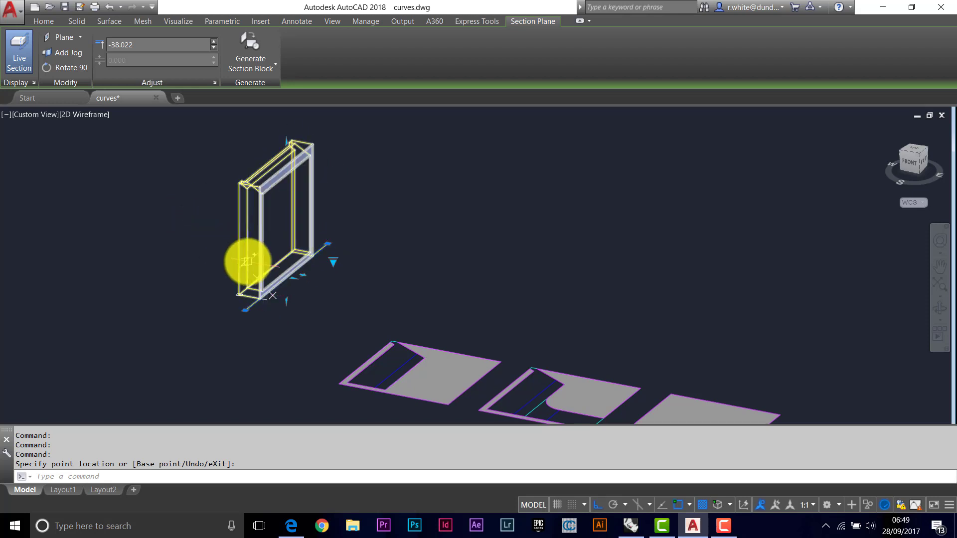
Generate a fourth 2D section block from the moved plane and insert it behind the row of blocks at scale 1 and rotation 0
left_click(246, 67)
left_click(266, 88)
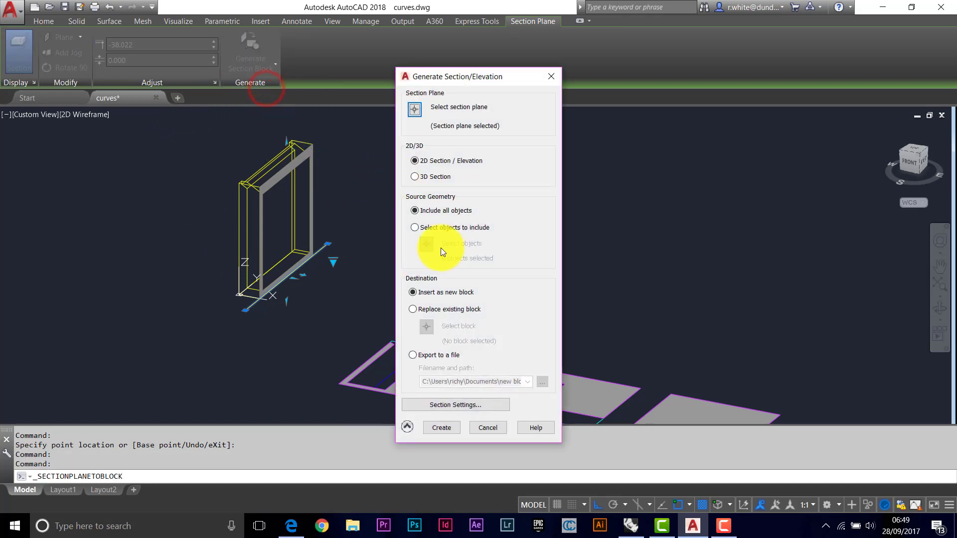
left_click(441, 428)
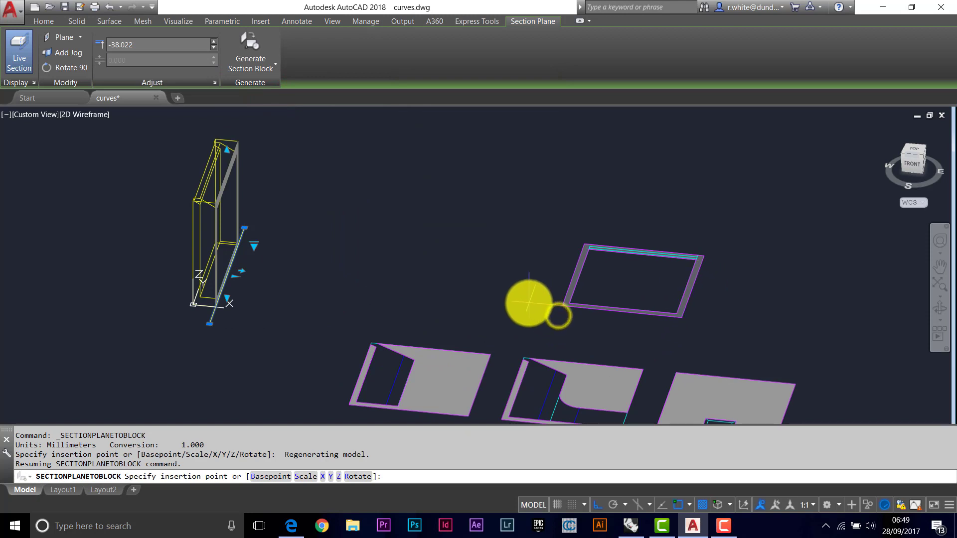
right_click(522, 310)
left_click(489, 274)
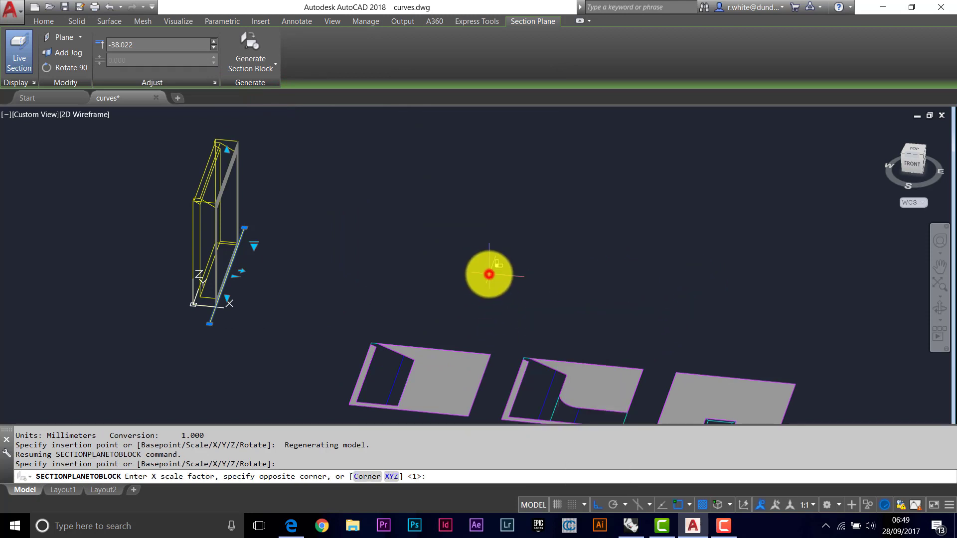
middle_click_drag(503, 274, 336, 210)
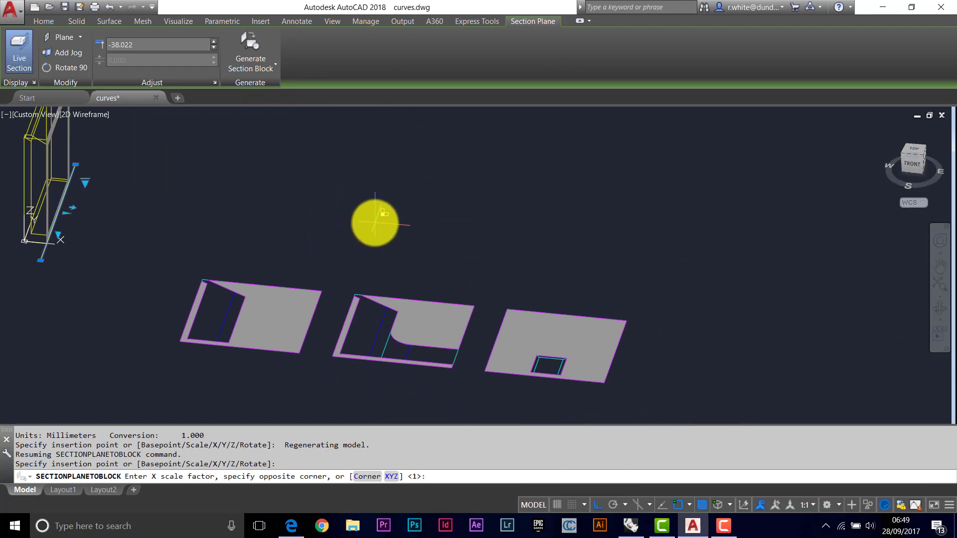
key("Return")
key("Return")
key("Return")
key("Escape")
key("Escape")
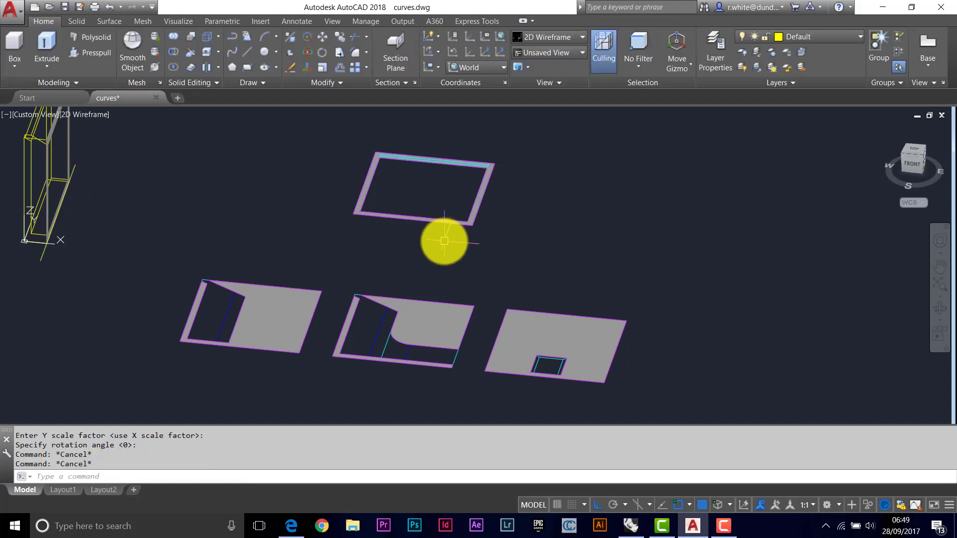
Move the fourth section block so that its near-left corner meets the near-right corner of the third block
key("Return")
left_click(384, 216)
key("Return")
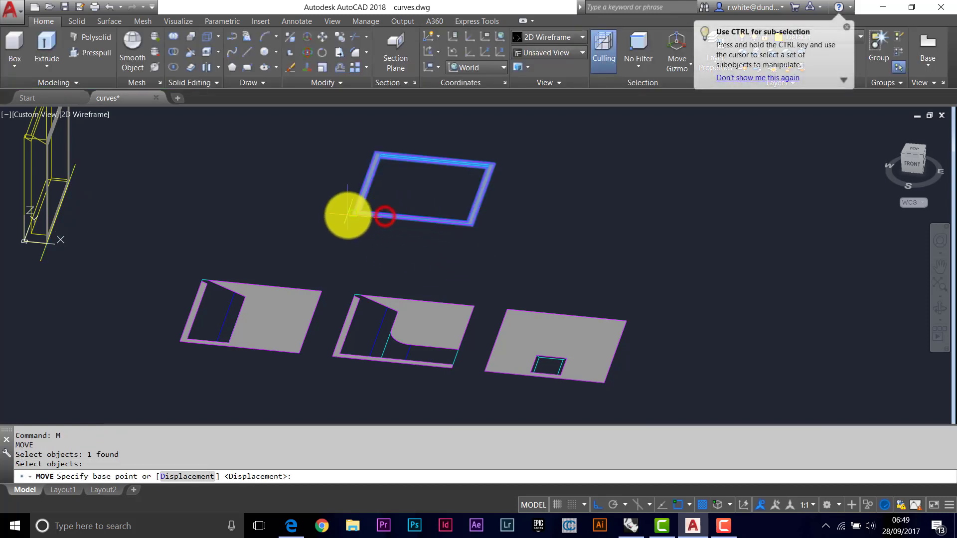
left_click(348, 215)
left_click(603, 378)
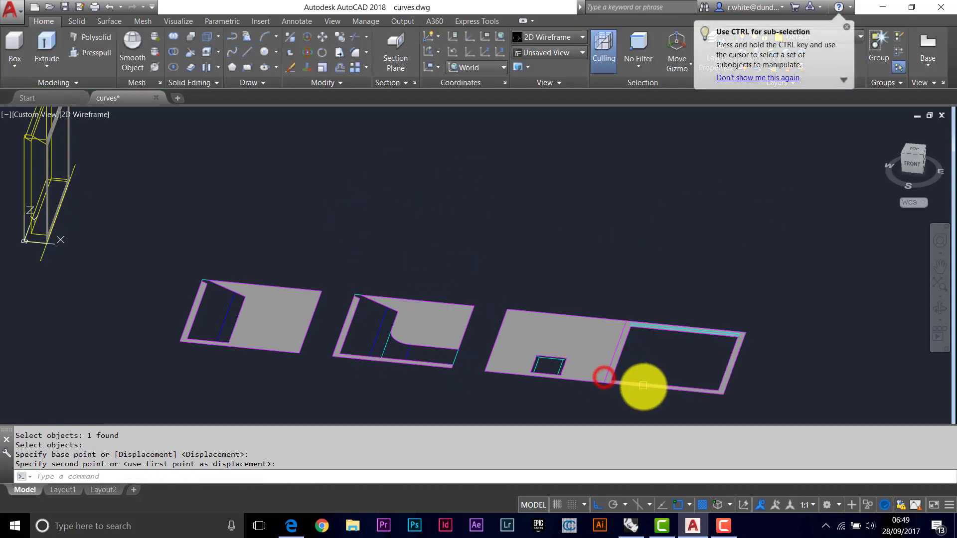
Move the fourth block away from the third by the same gap as between the second and third blocks
key("Return")
left_click(640, 387)
key("Return")
left_click(455, 373)
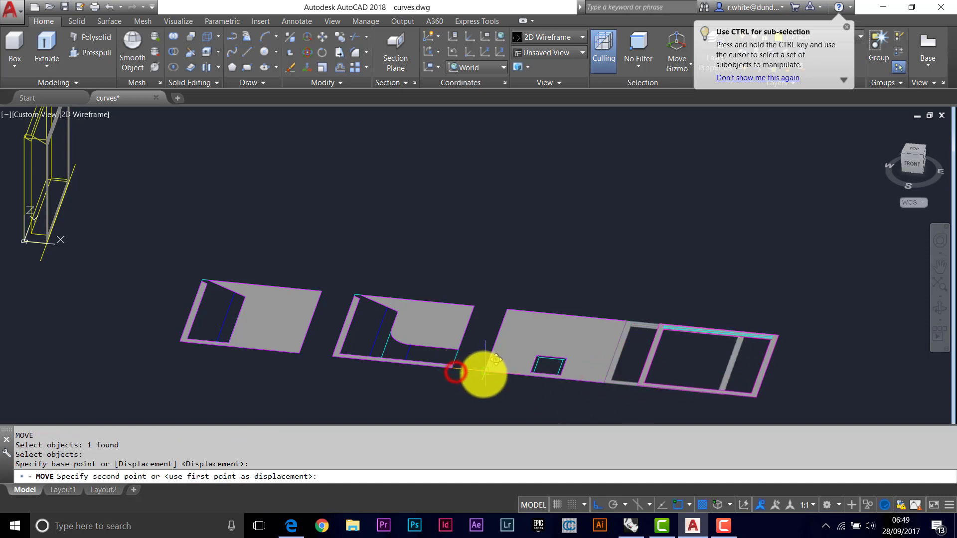
left_click(485, 375)
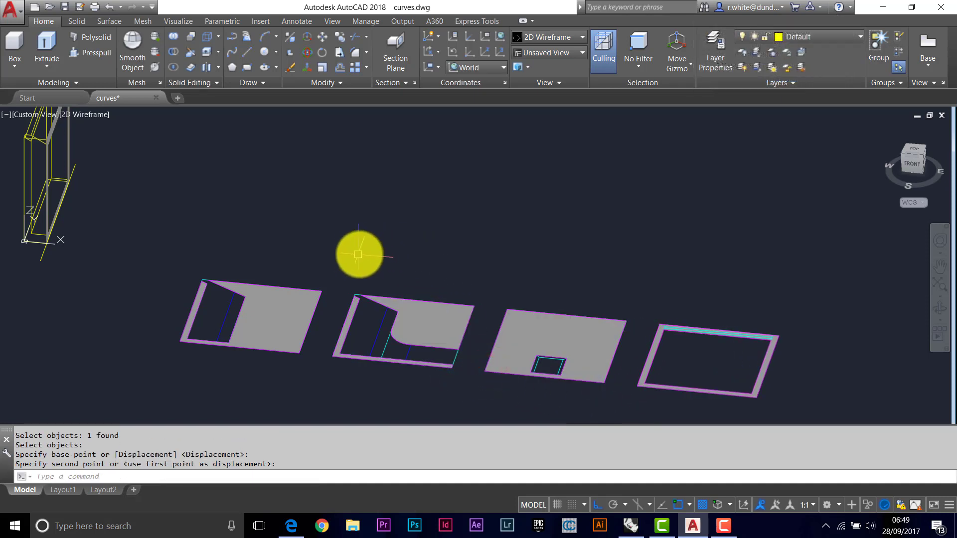
mouse_move(359, 249)
middle_mouse_down()
mouse_move(431, 242)
mouse_move(446, 260)
mouse_move(426, 234)
middle_mouse_up()
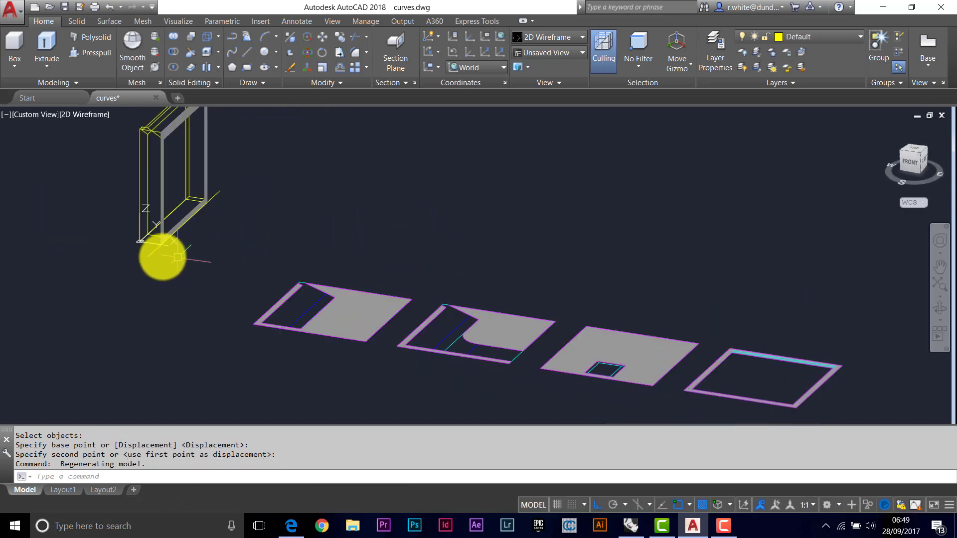
left_click(152, 253)
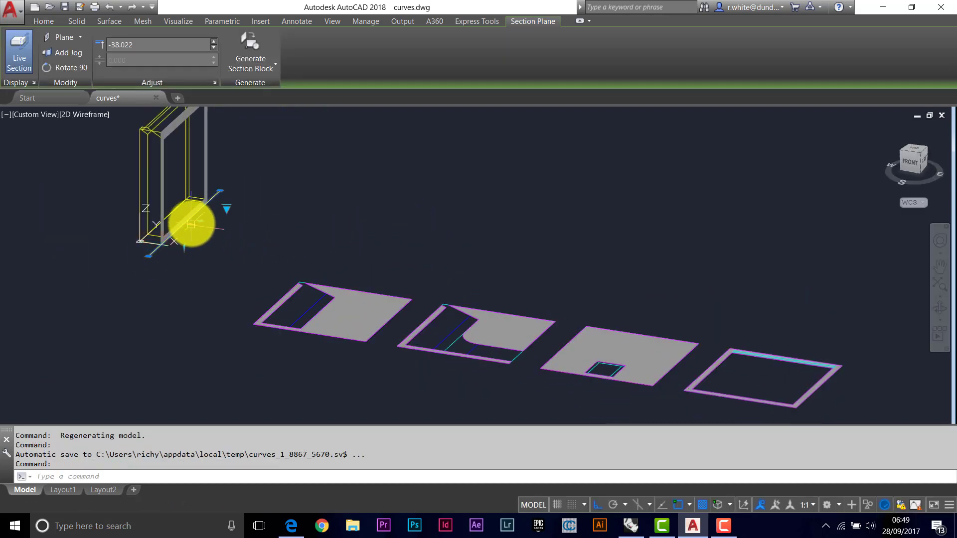
left_click(191, 225)
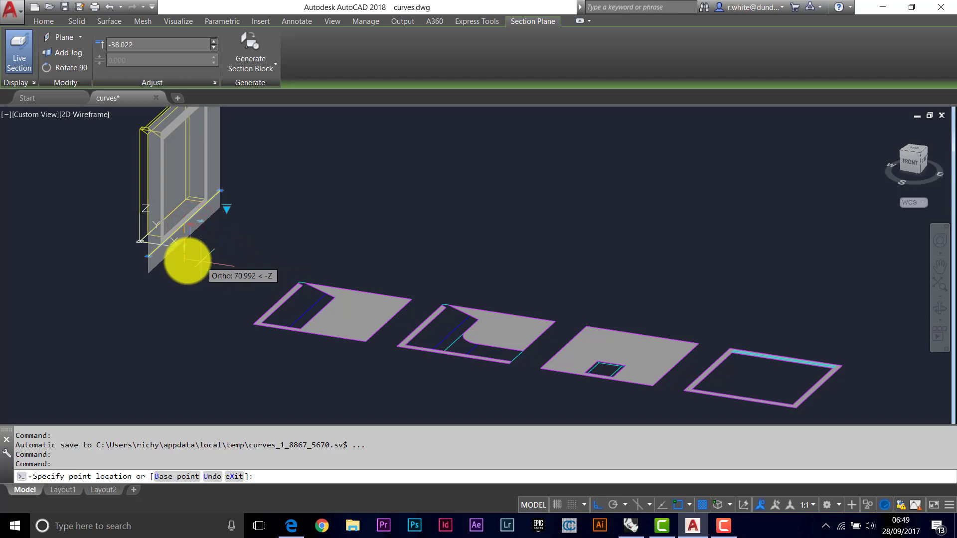
key("Escape")
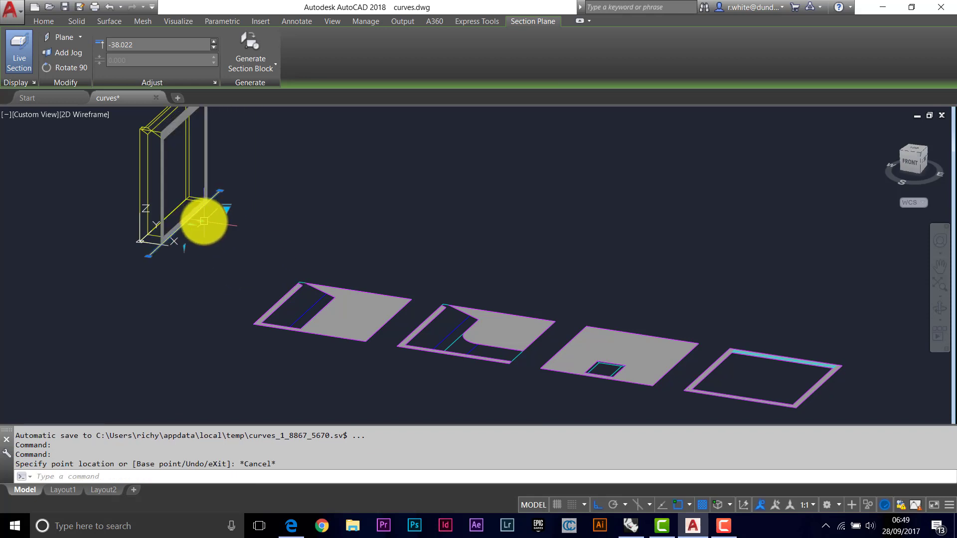
left_click(202, 221)
left_click(202, 221)
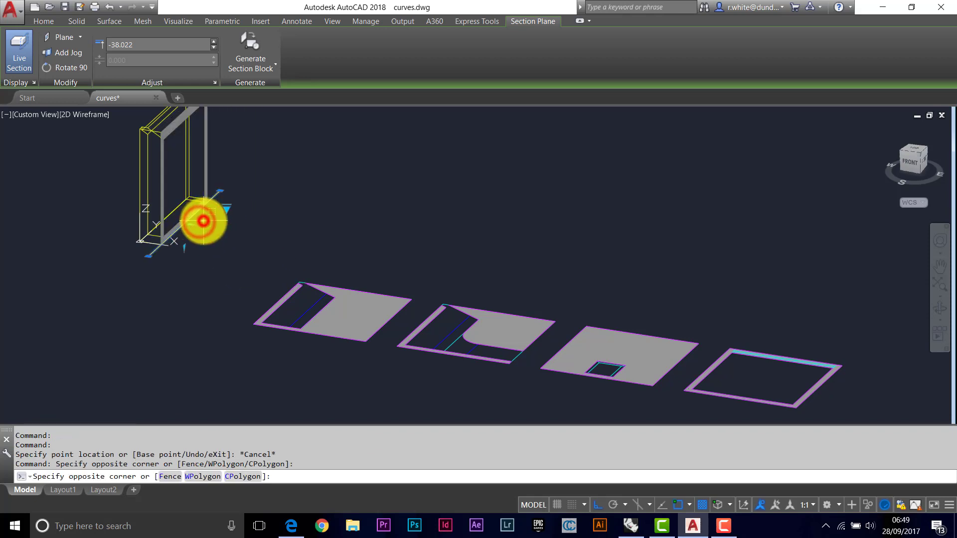
left_click(200, 221)
key("Escape")
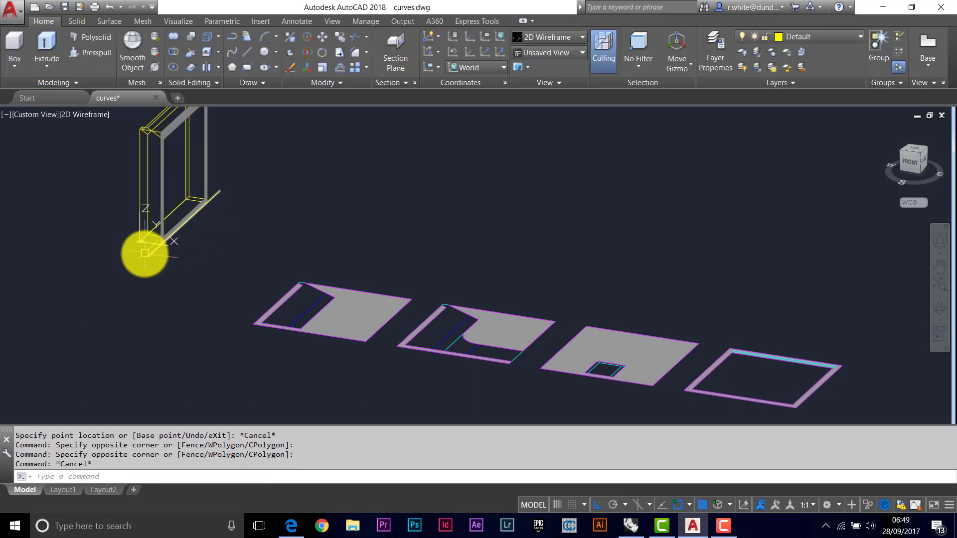
Flip the section direction and generate a fifth 2D section block, inserted at the fourth block's near-right corner with scale 1 and rotation 0
left_click(192, 228)
left_click(199, 221)
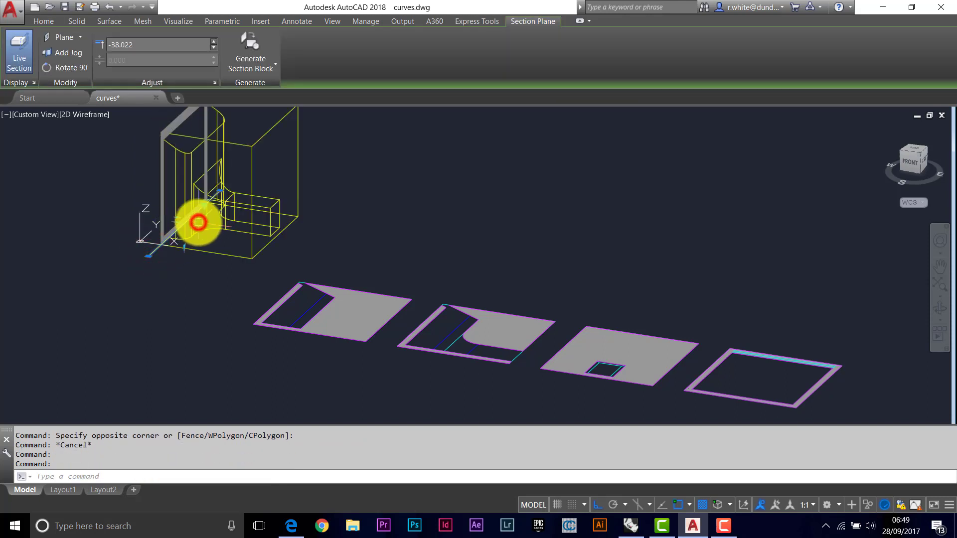
left_click(242, 65)
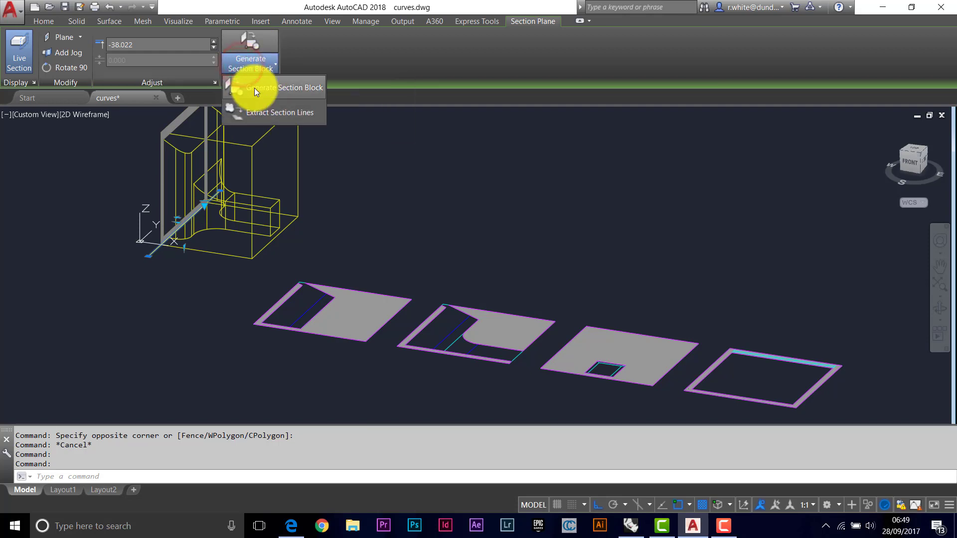
left_click(255, 88)
left_click(442, 426)
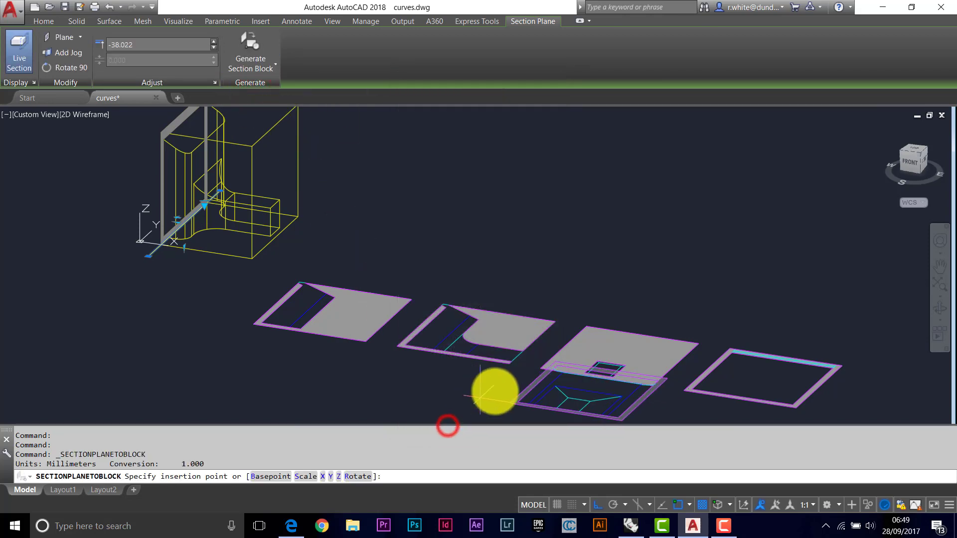
left_click(803, 407)
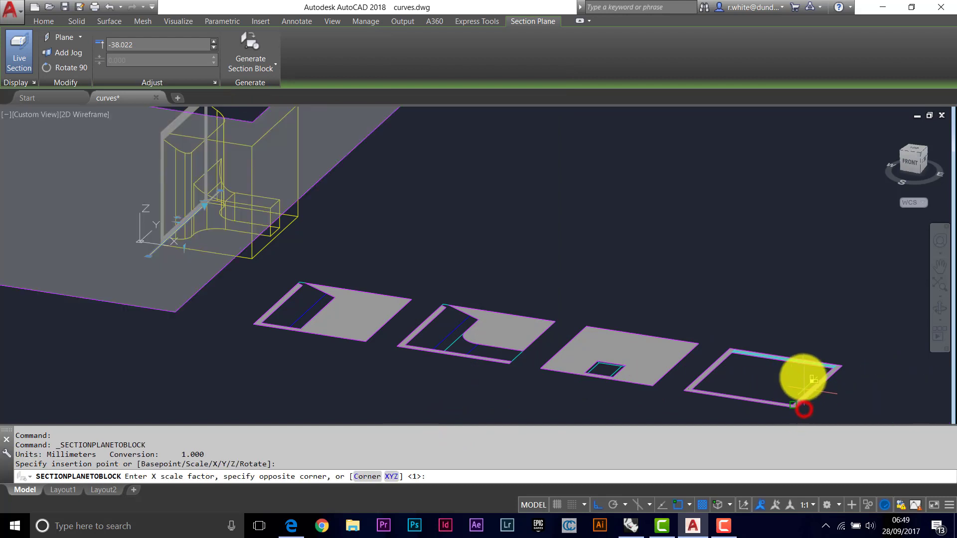
key("Return")
key("Return")
key("Return")
key("Escape")
key("Escape")
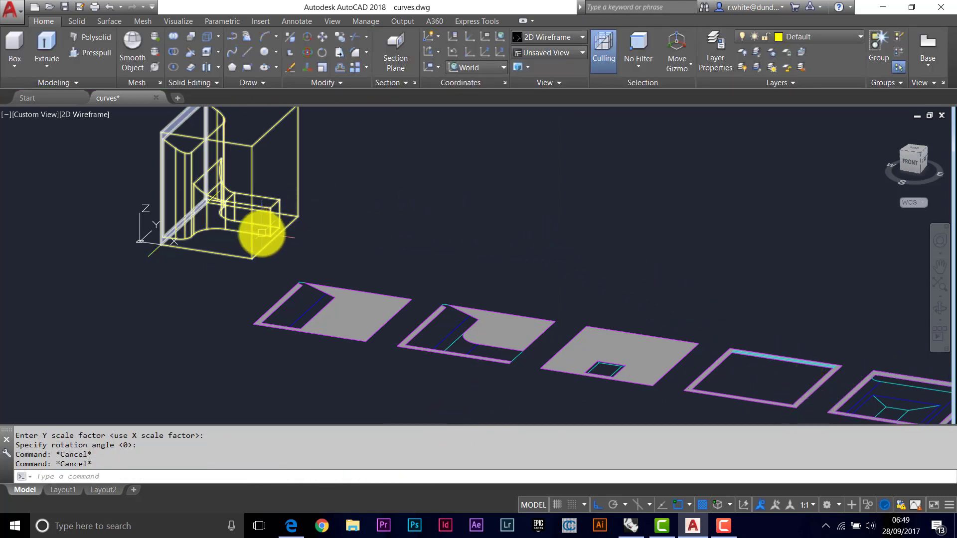
Set the current coordinate system to the Front UCS
middle_click_drag(303, 226, 227, 231, "shift")
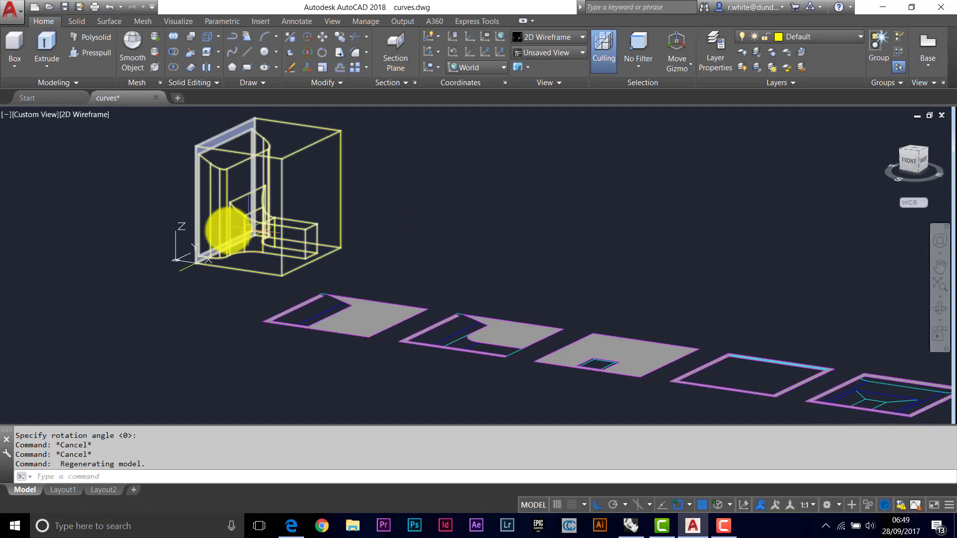
left_click(180, 272)
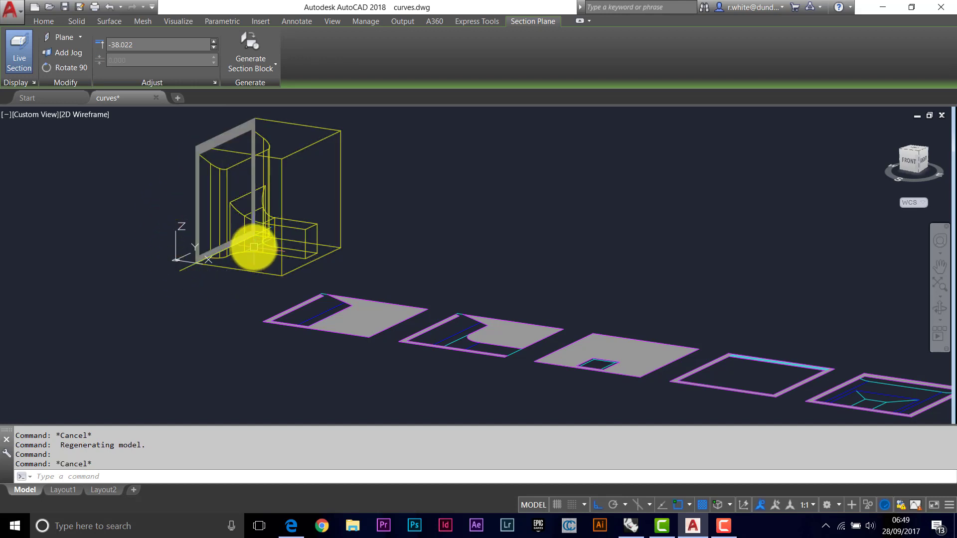
key("Escape")
left_click(502, 65)
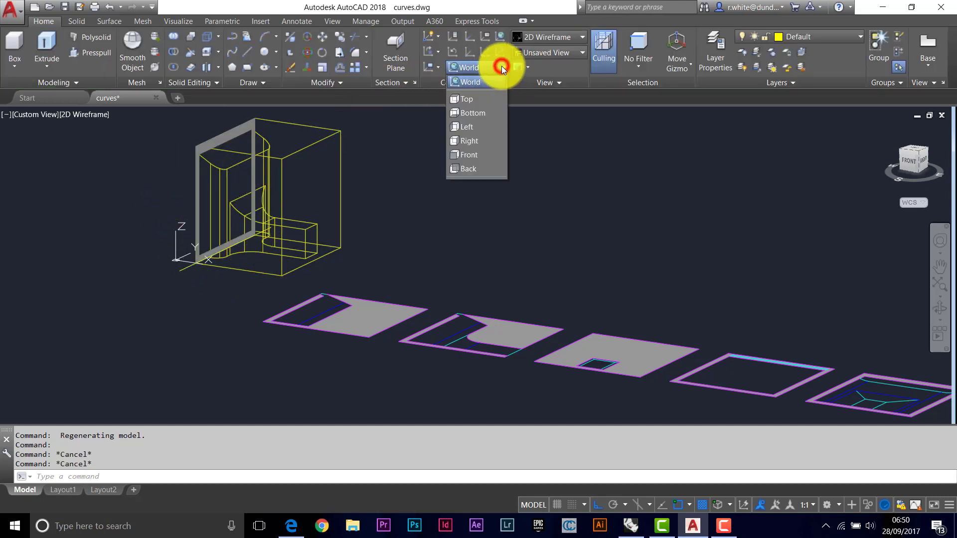
left_click(472, 154)
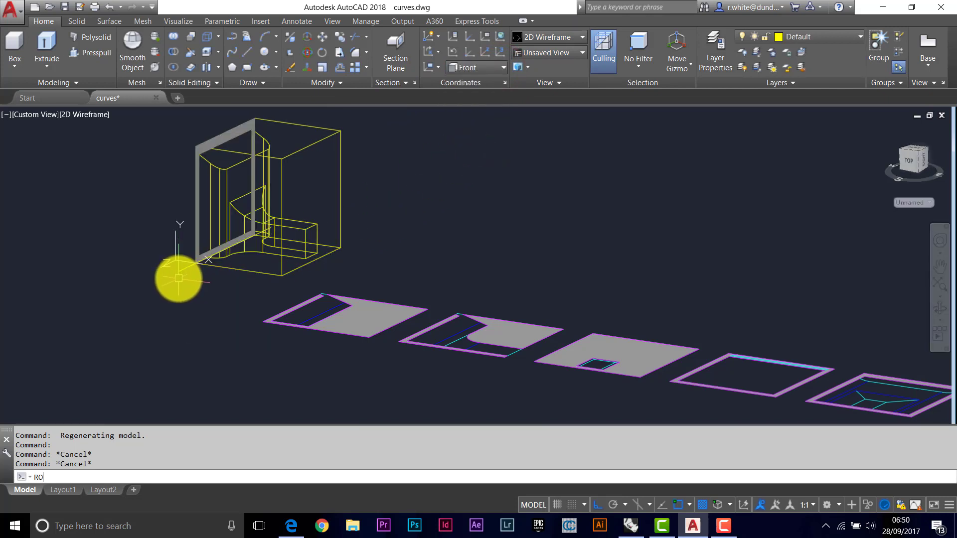
Rotate the section plane about its near end by a downward-picked orthogonal angle so that it lies horizontally
key("Return")
left_click(185, 269)
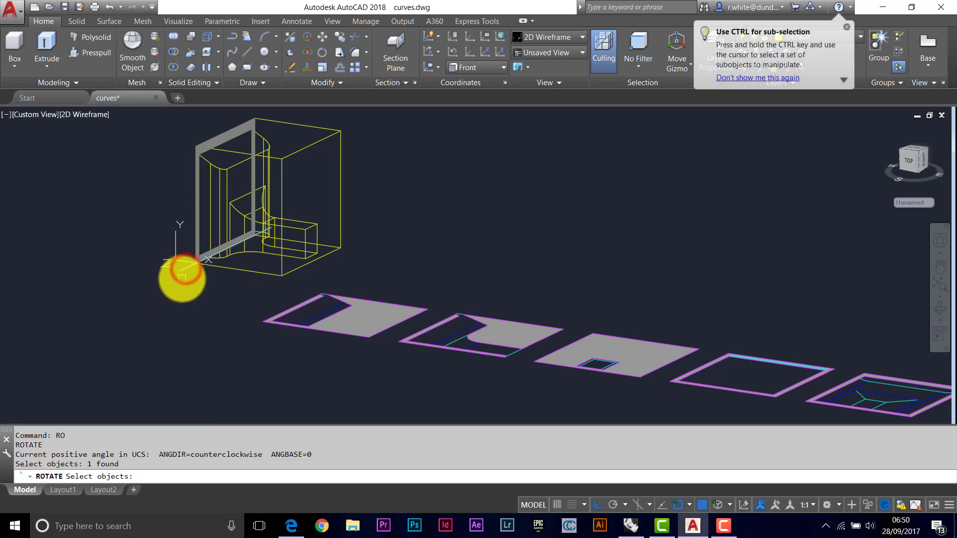
key("Return")
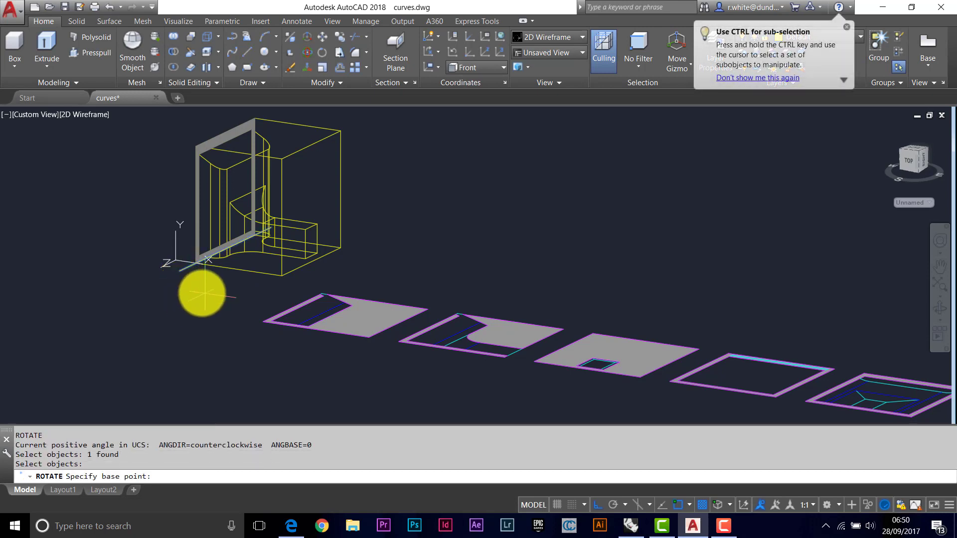
left_click(178, 273)
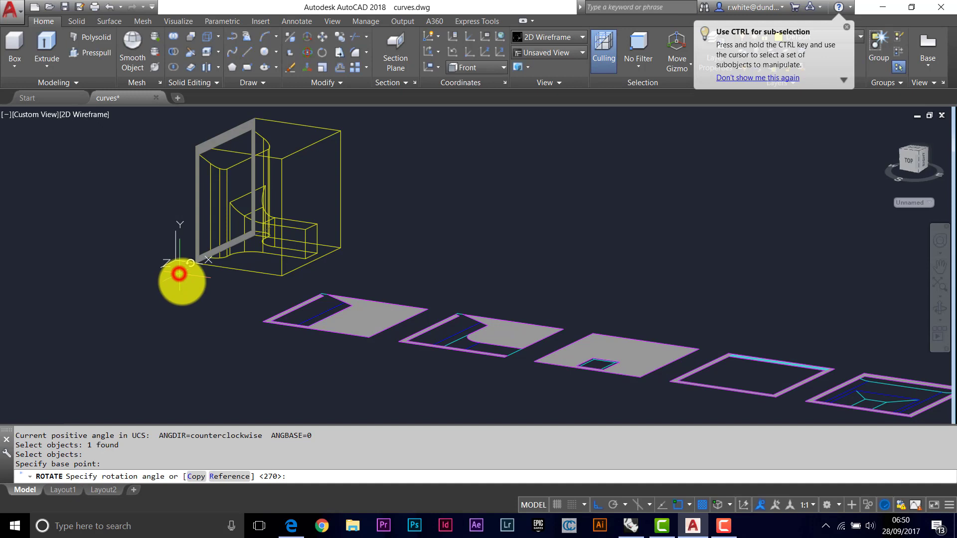
left_click(185, 304)
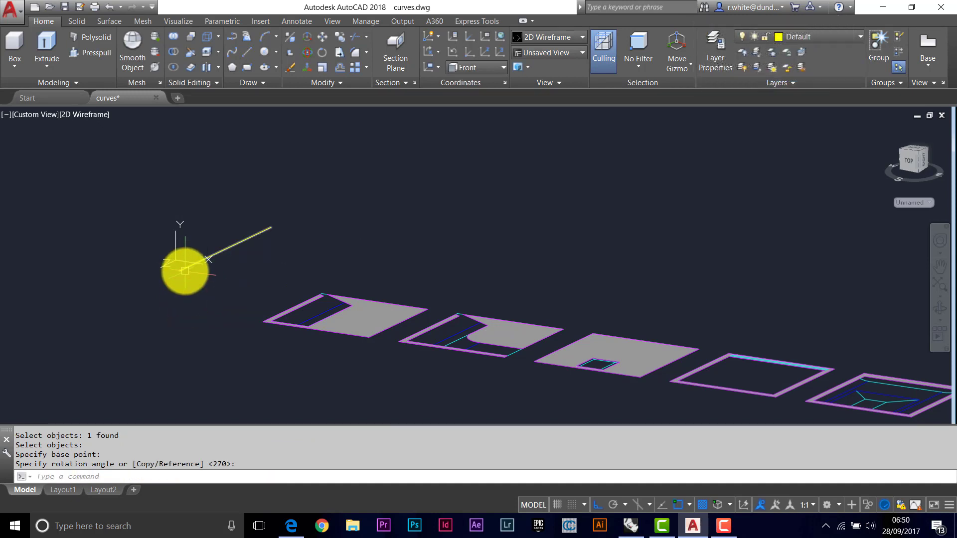
Raise the horizontal section plane vertically to an offset of about 57.8 so that it cuts through the solid
left_click(185, 271)
left_click(225, 242)
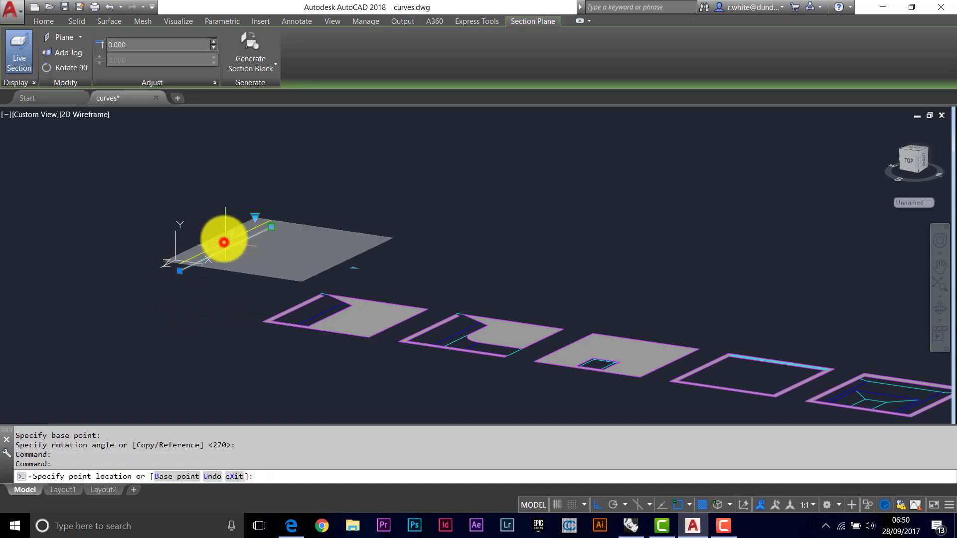
left_click(220, 215)
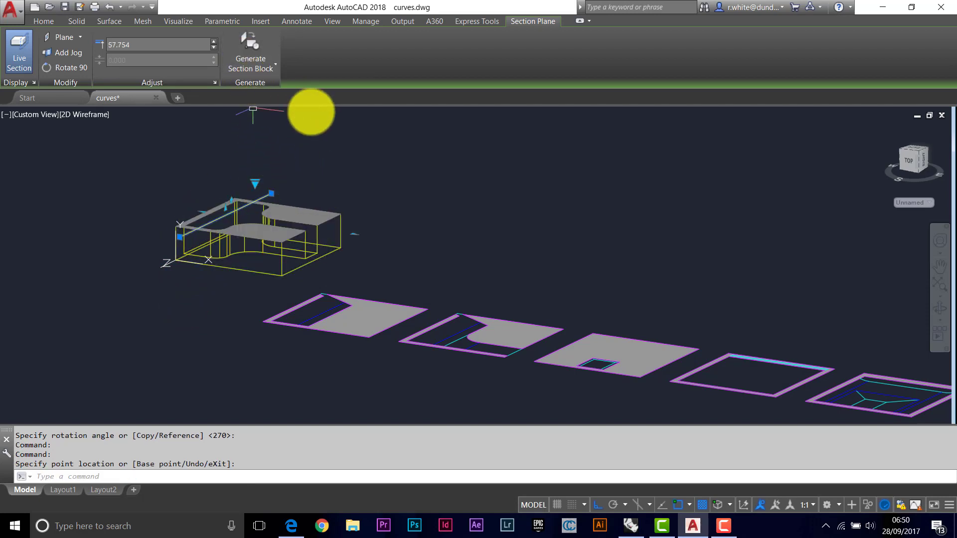
scroll(312, 116, "down", 2)
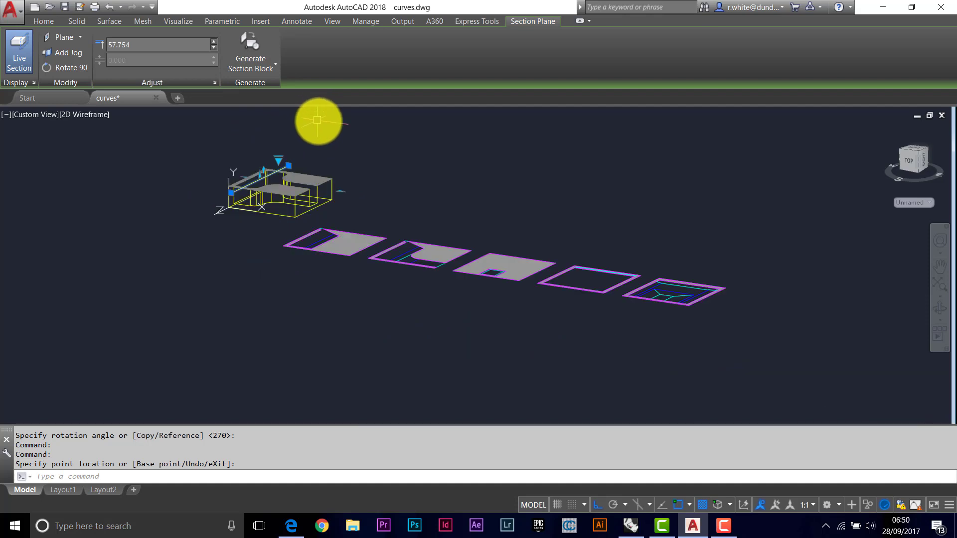
left_click(245, 63)
left_click(265, 88)
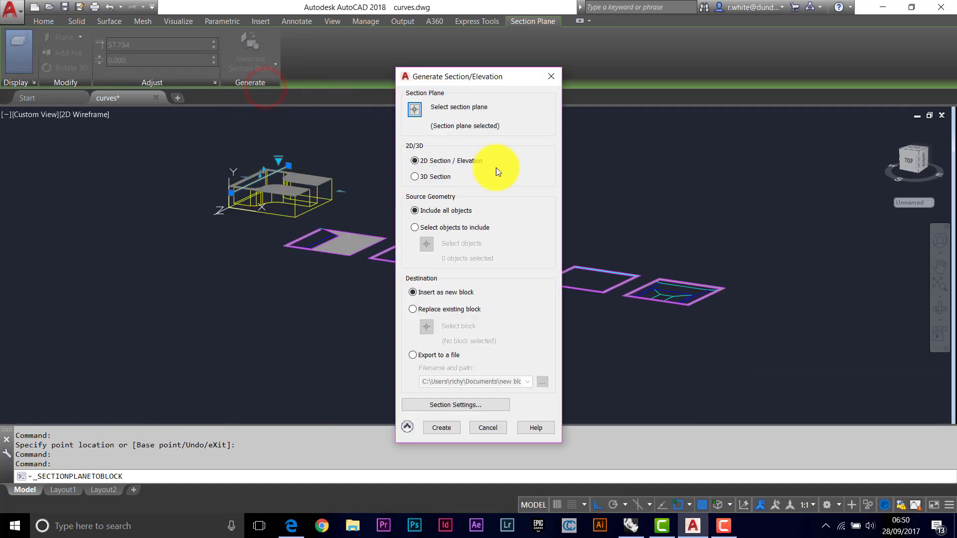
left_click(488, 427)
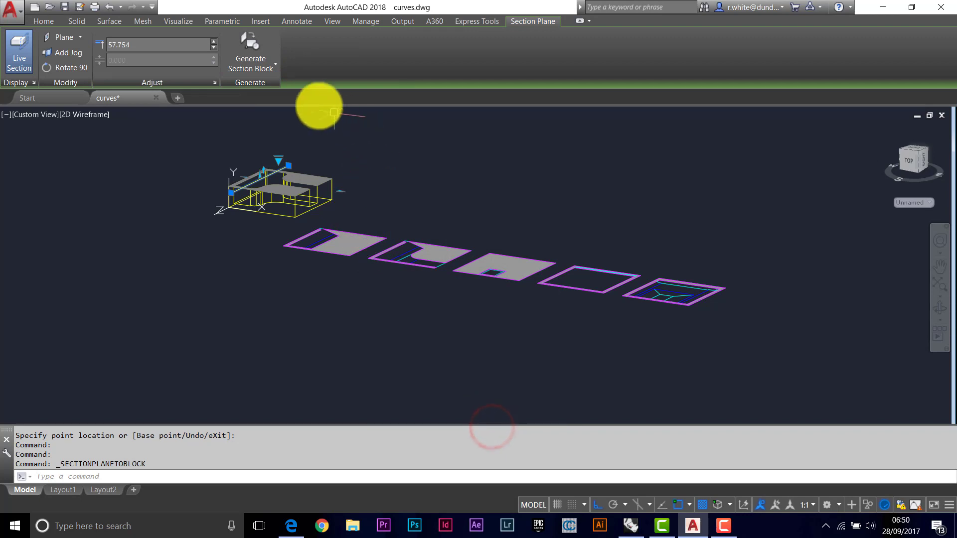
key("Escape")
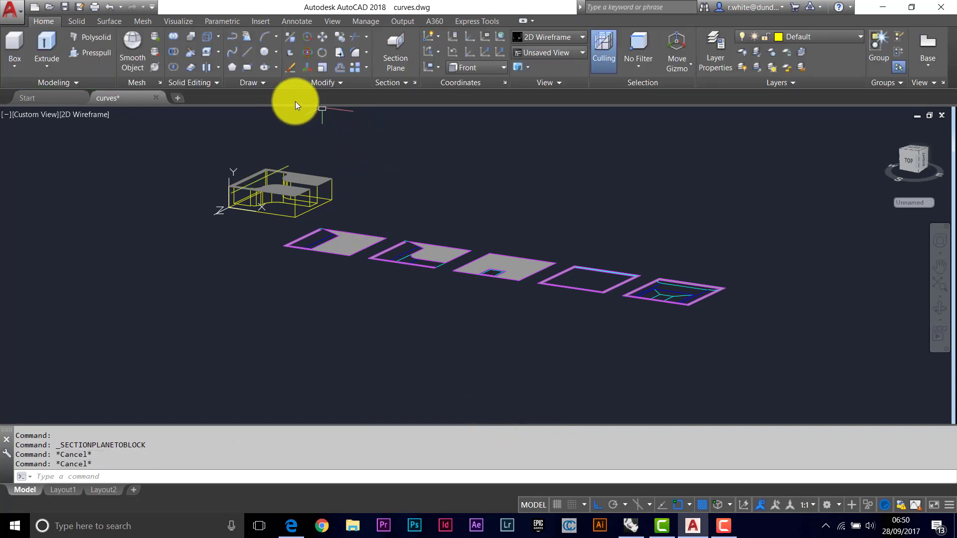
Return the current coordinate system to the World UCS
left_click(492, 66)
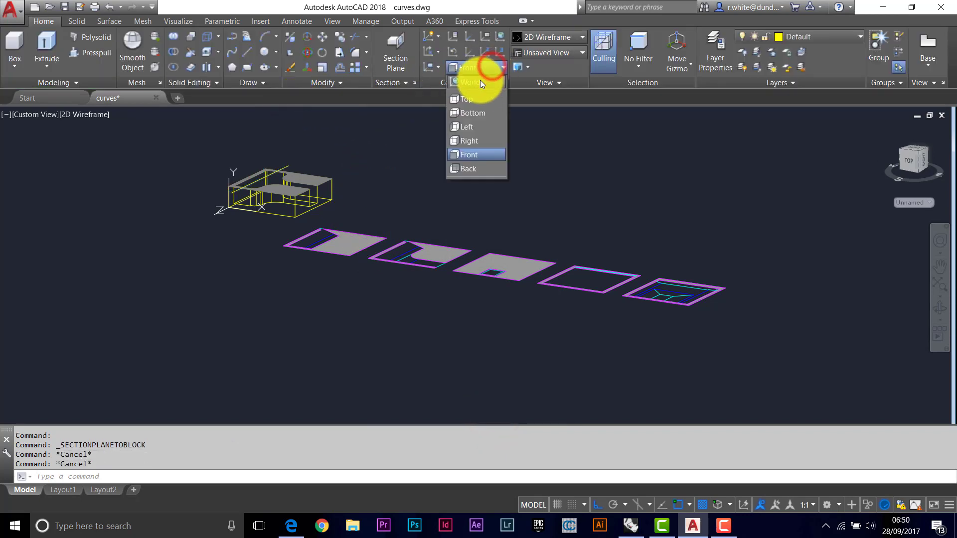
left_click(473, 80)
scroll(299, 160, "up", 2)
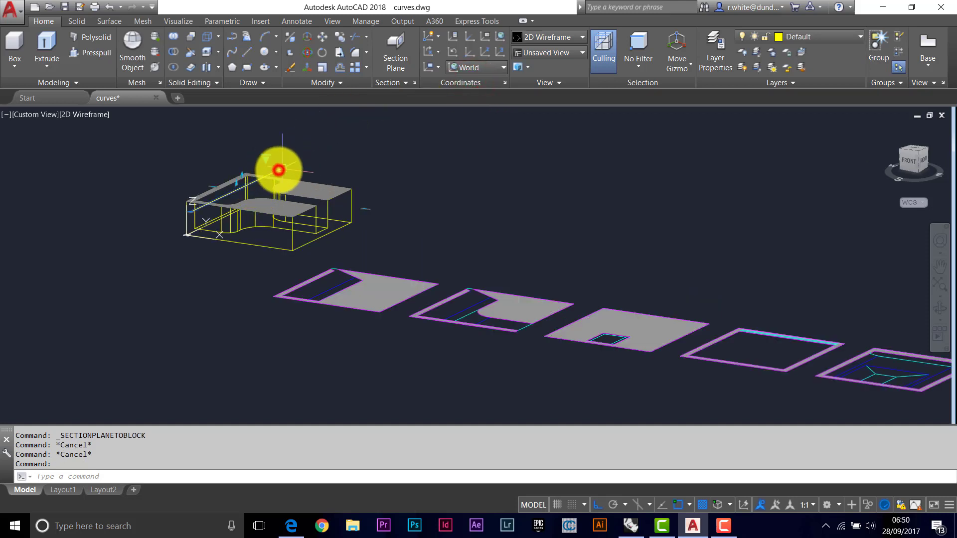
Generate a 2D section block from the horizontal section plane and insert it behind the row of blocks at scale 1 and rotation 0
left_click(279, 170)
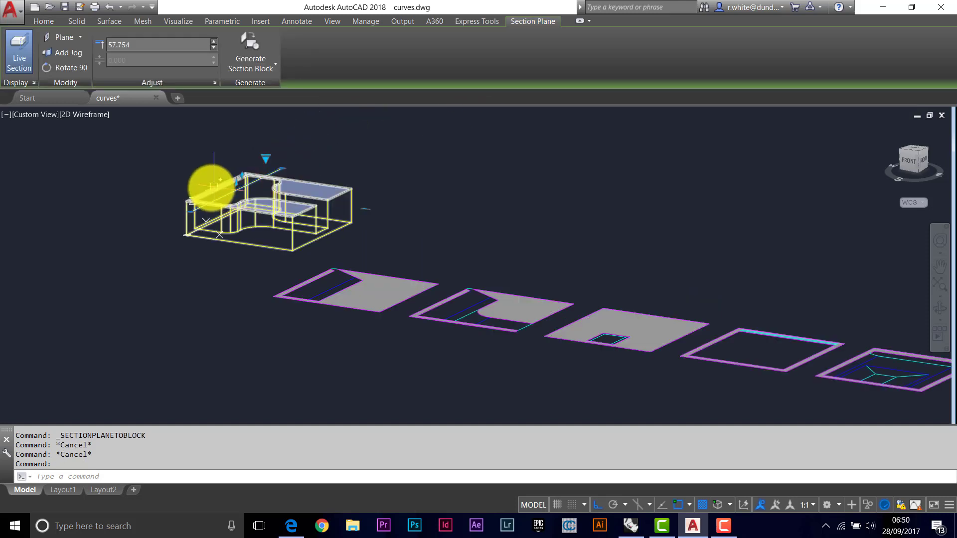
left_click(250, 71)
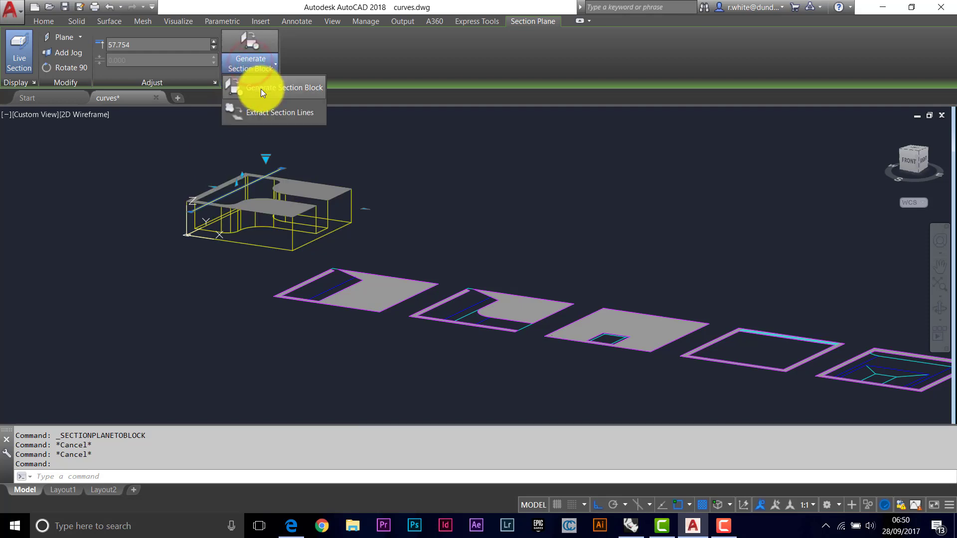
left_click(261, 89)
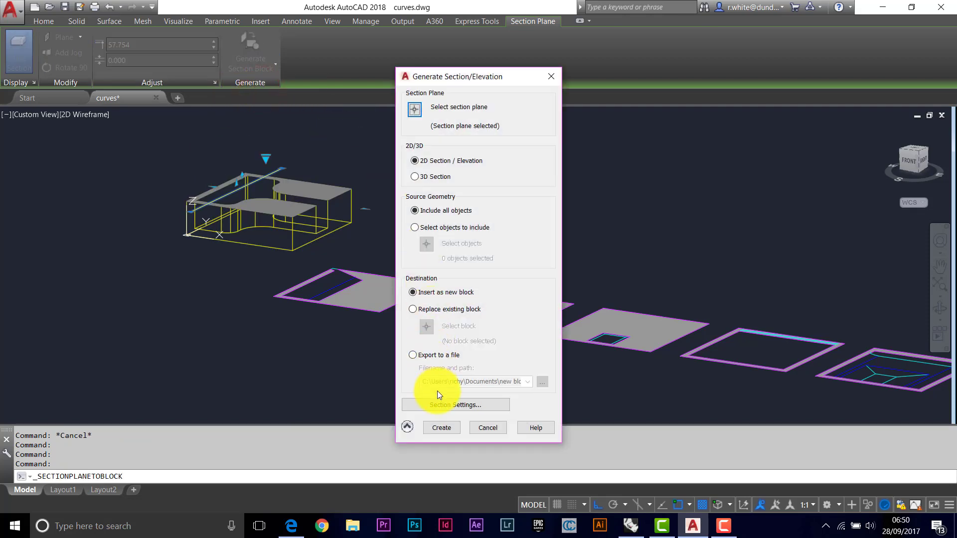
left_click(441, 428)
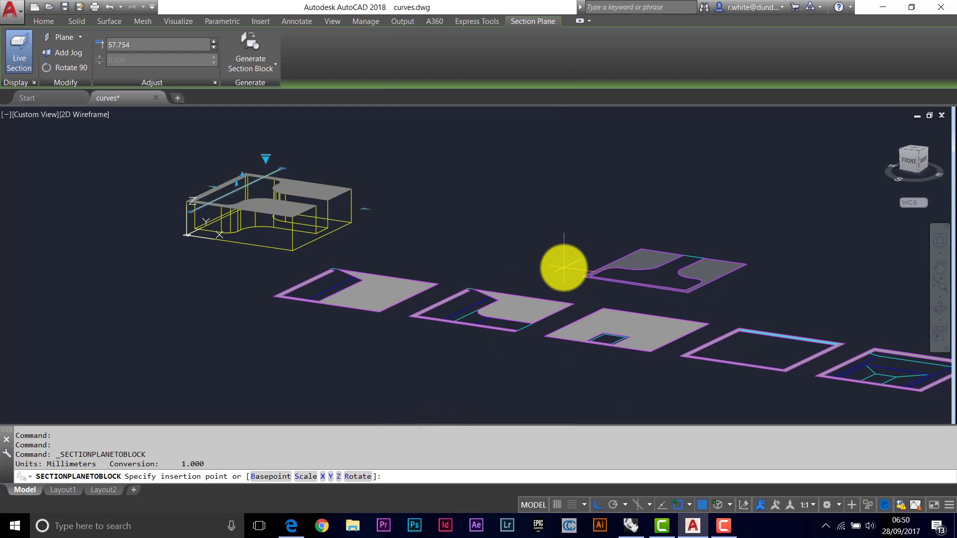
middle_click_drag(563, 269, 590, 261, "shift")
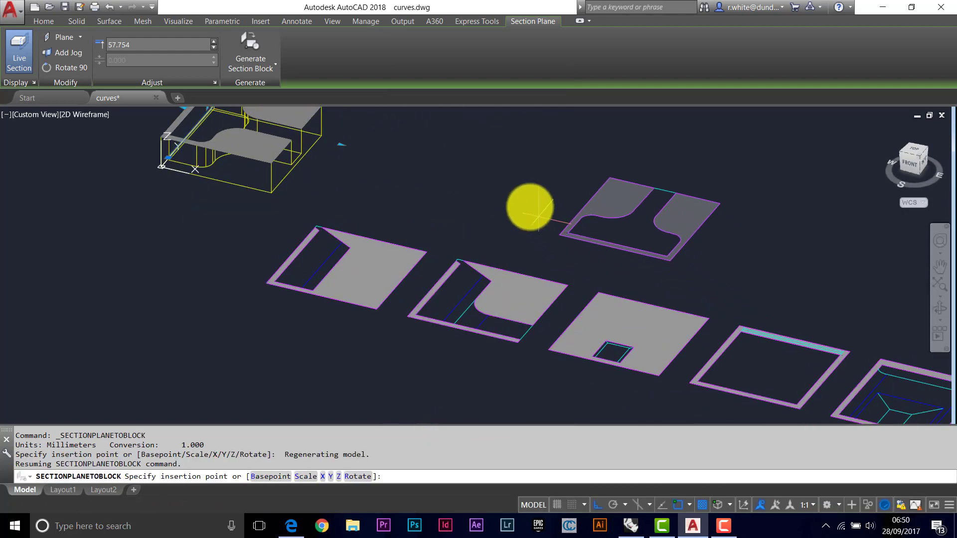
left_click(474, 195)
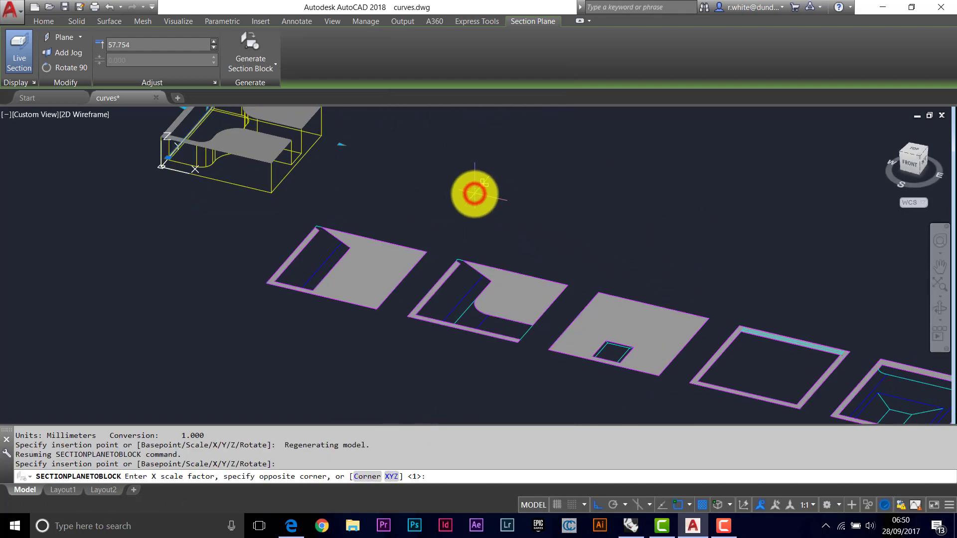
key("Return")
key("Return")
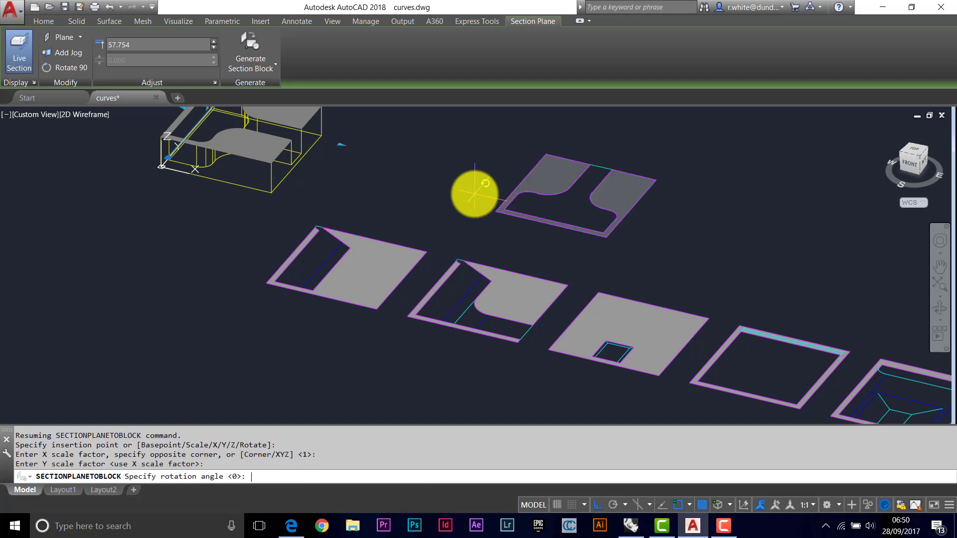
key("Escape")
key("Escape")
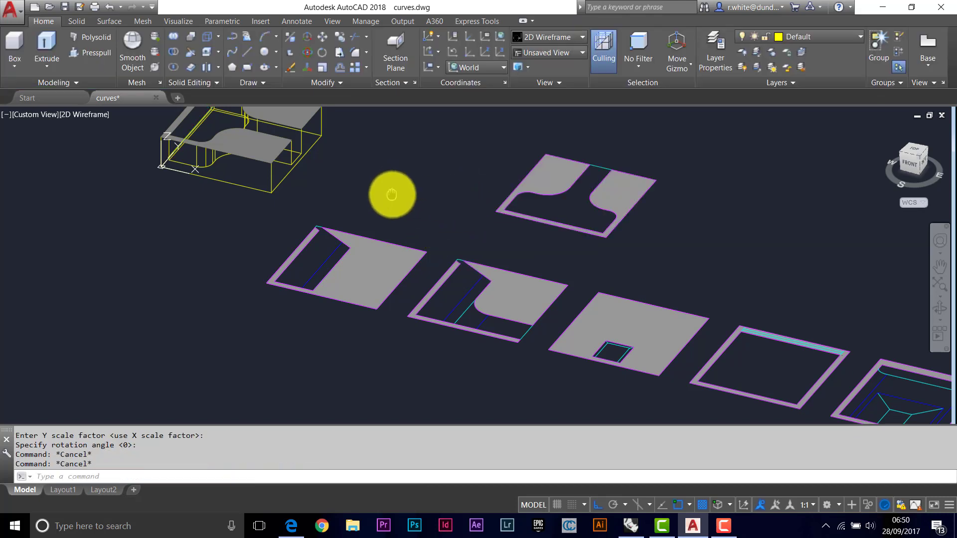
Flip the viewing direction of the horizontal section plane so the live section keeps the opposite part of the solid
middle_click_drag(391, 194, 422, 272)
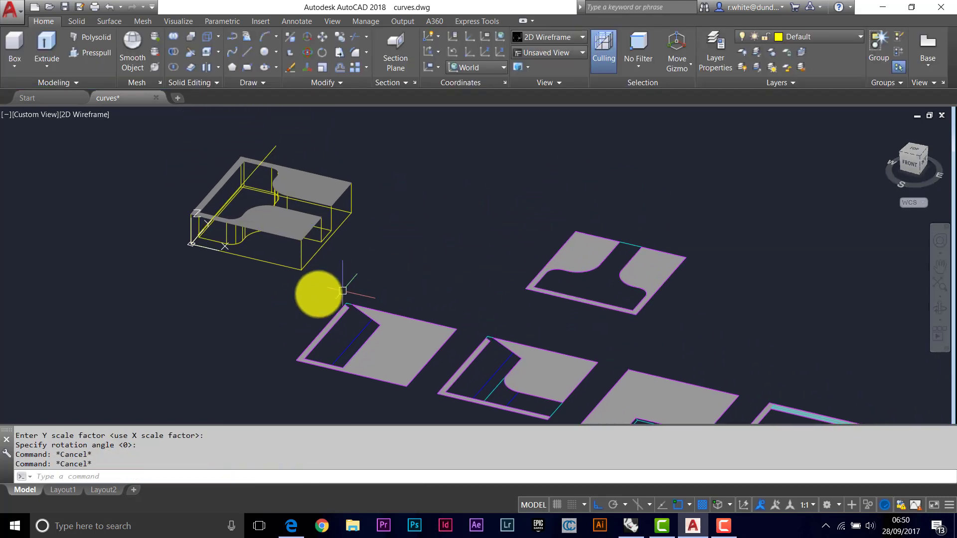
left_click(270, 151)
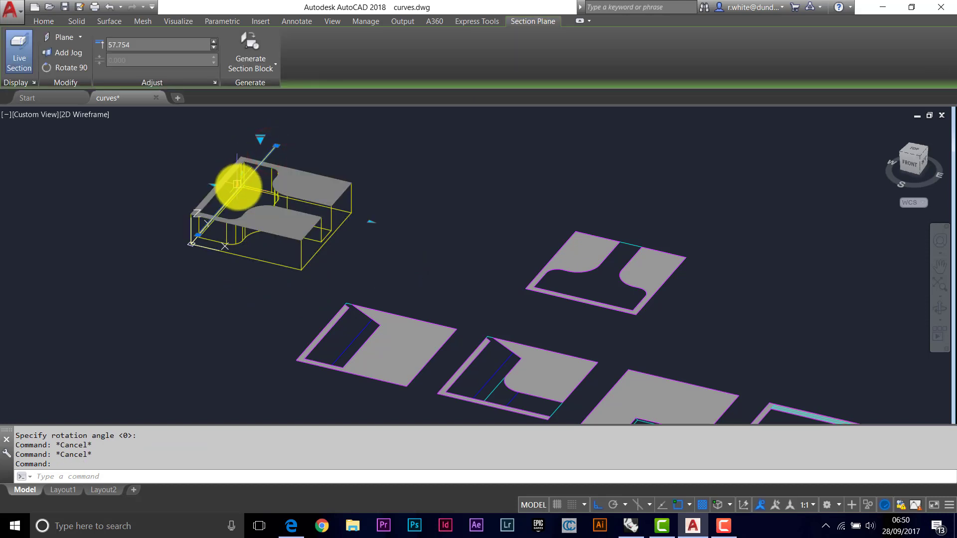
left_click(244, 174)
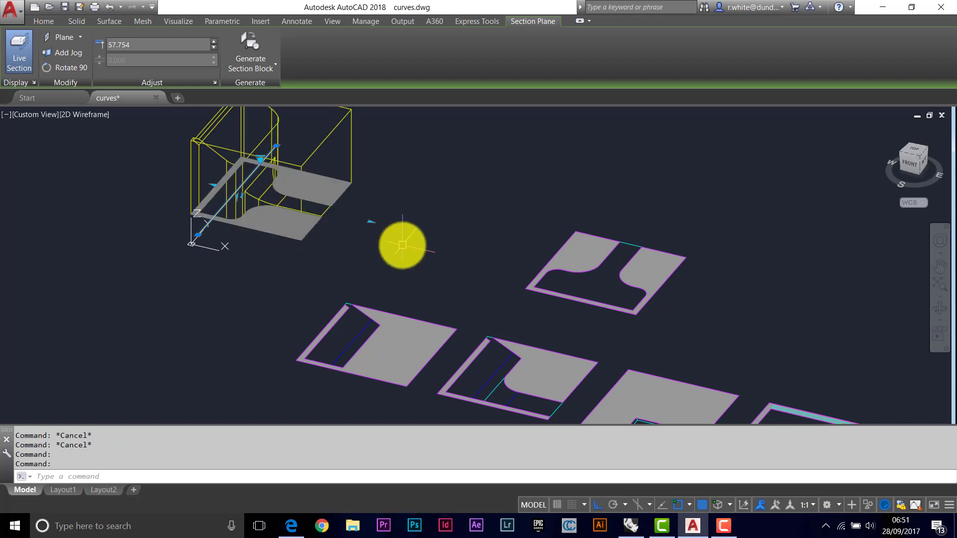
Generate a 2D section block from the flipped section plane and insert it beside the rear block at scale 1 and rotation 0
left_click(247, 61)
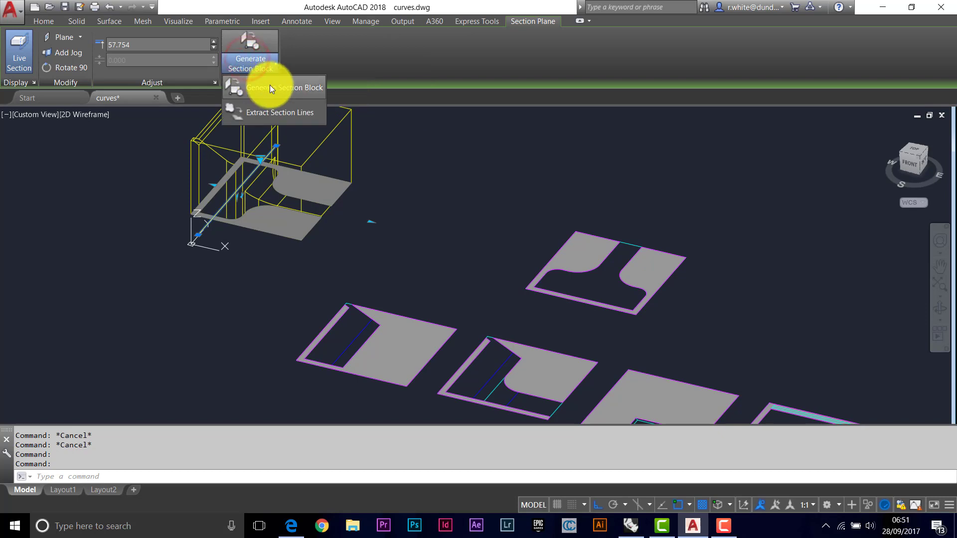
left_click(270, 88)
left_click(438, 428)
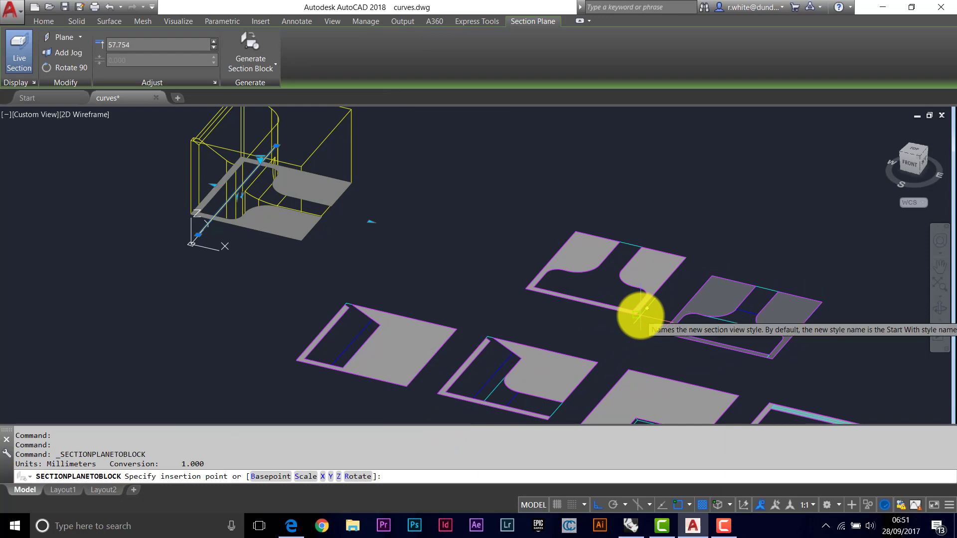
left_click(640, 316)
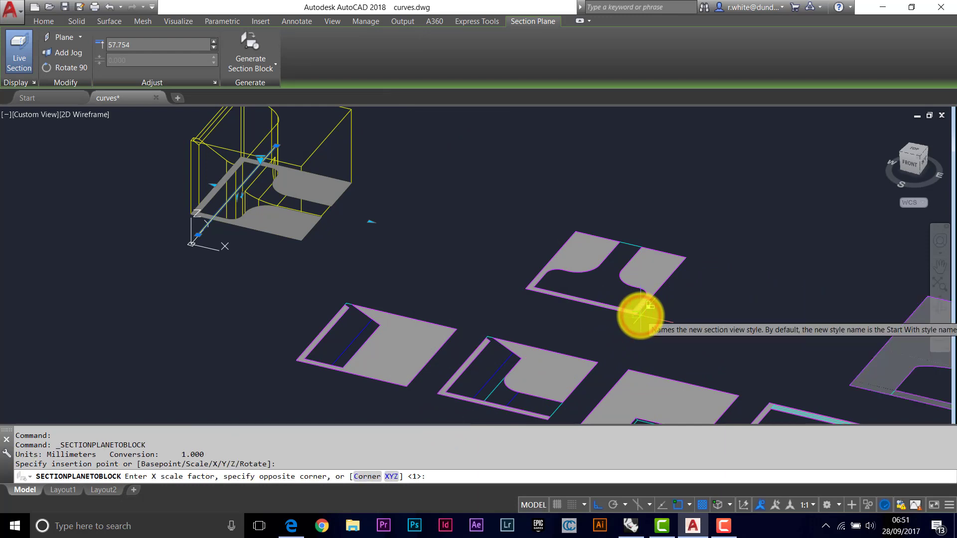
key("Return")
key("Return")
key("Return")
key("Escape")
key("Escape")
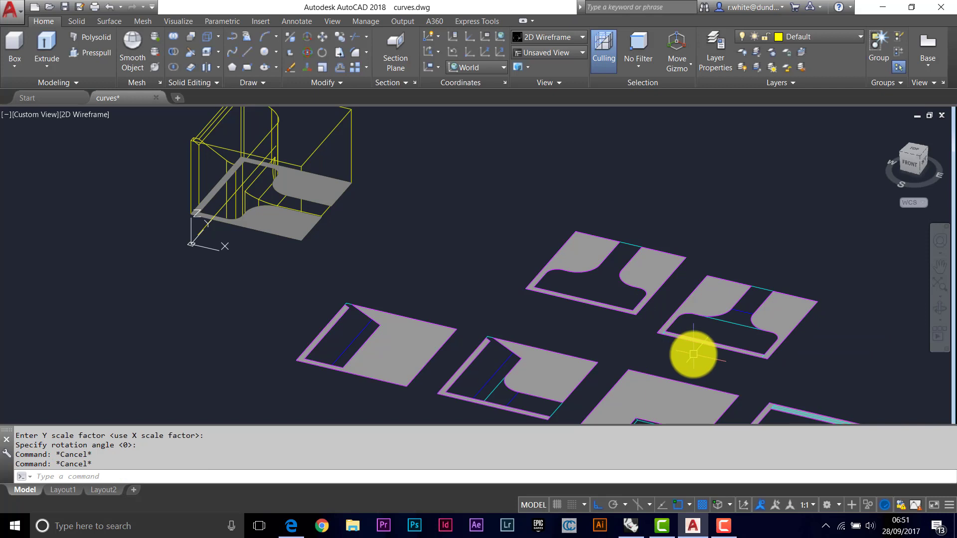
Move the new section block so its near corner meets the adjacent lower corner of the first rear-row block
key("Return")
left_click(691, 342)
key("Return")
left_click(658, 338)
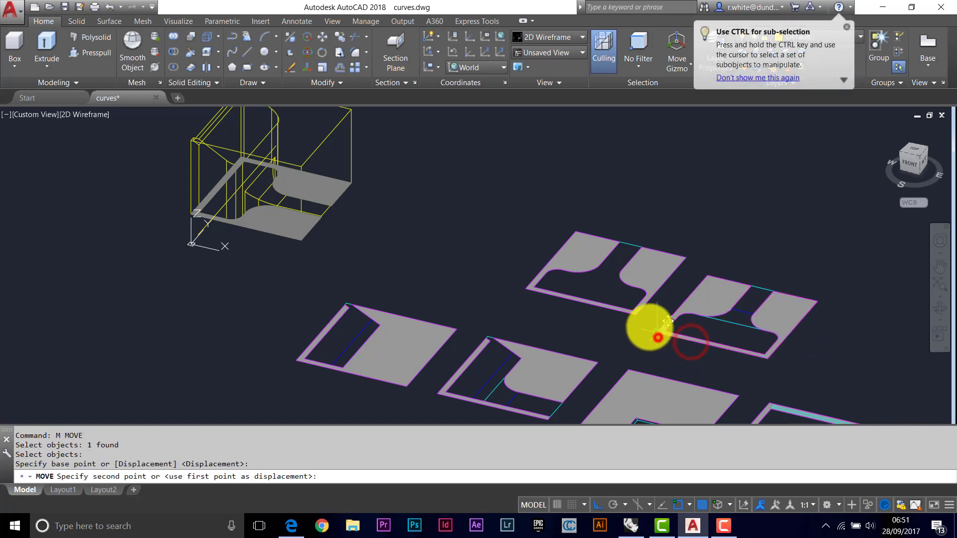
left_click(639, 319)
Move the second rear-row block away from its neighbour by the gap between the second and third front-row blocks
key("Return")
left_click(650, 317)
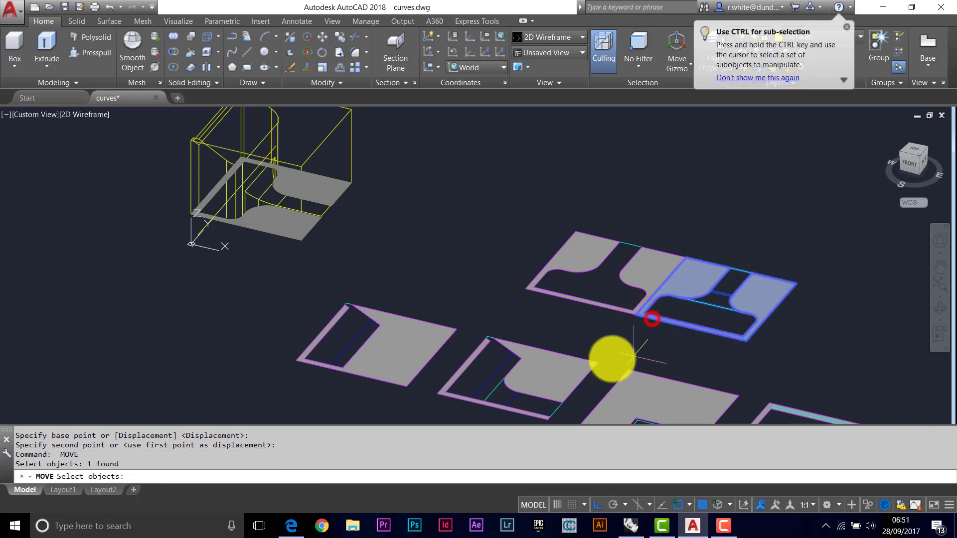
key("Return")
left_click(592, 362)
left_click(629, 369)
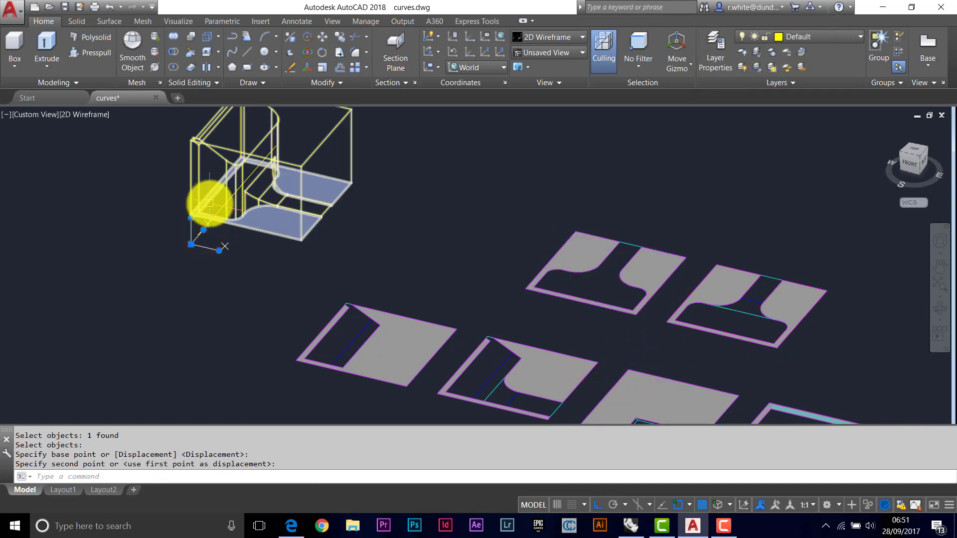
Raise the horizontal section plane vertically to an offset of about 128.1 so that it cuts the solid higher up
key("Escape")
middle_click_drag(214, 224, 234, 299)
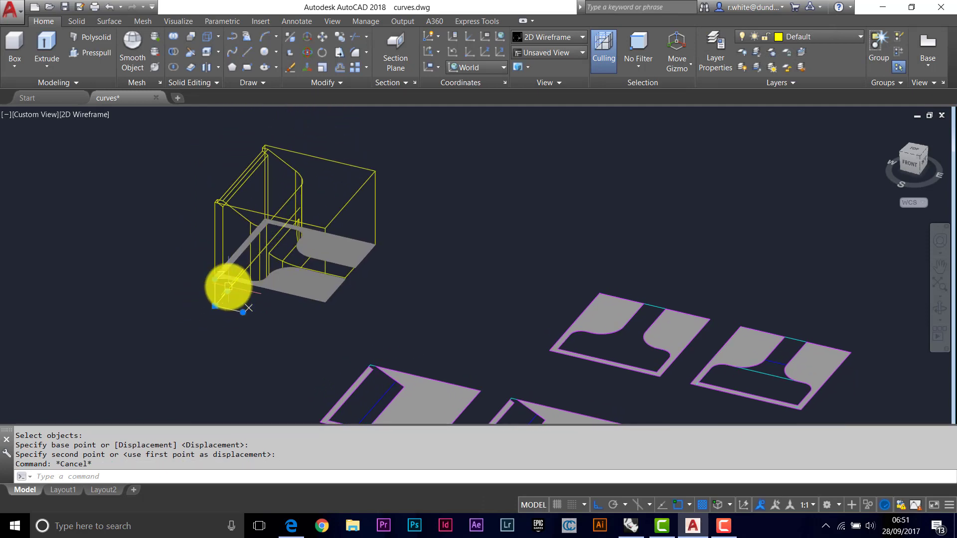
scroll(228, 286, "up", 2)
key("Escape")
key("Escape")
key("Escape")
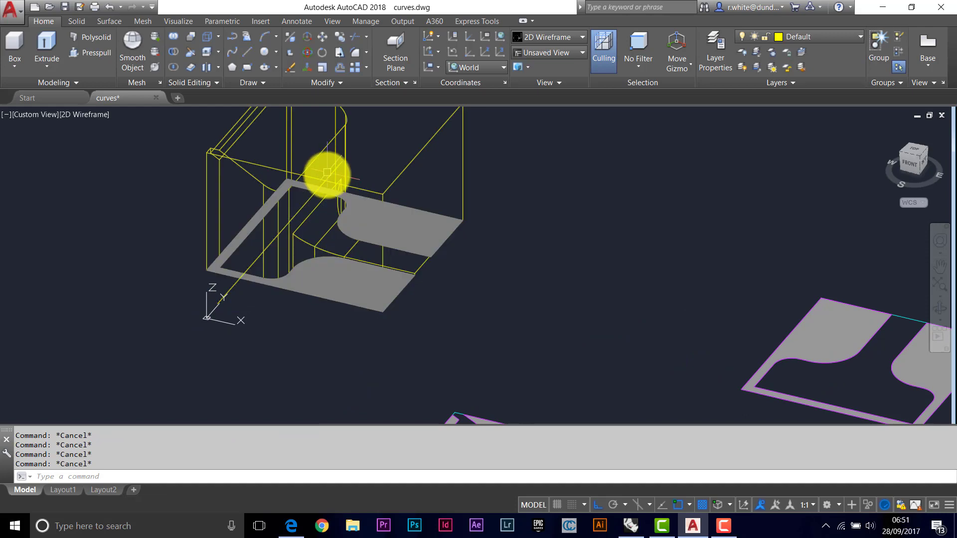
left_click(327, 173)
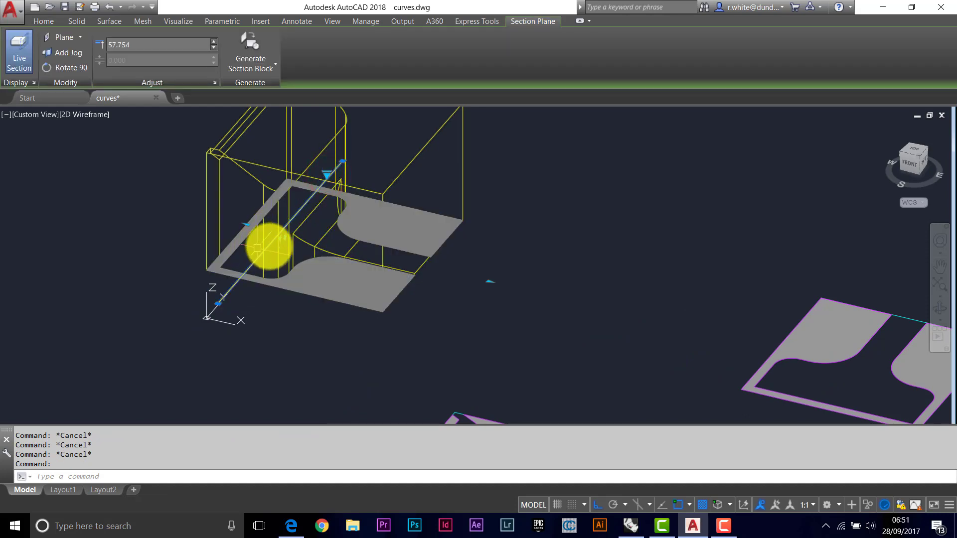
left_click(280, 239)
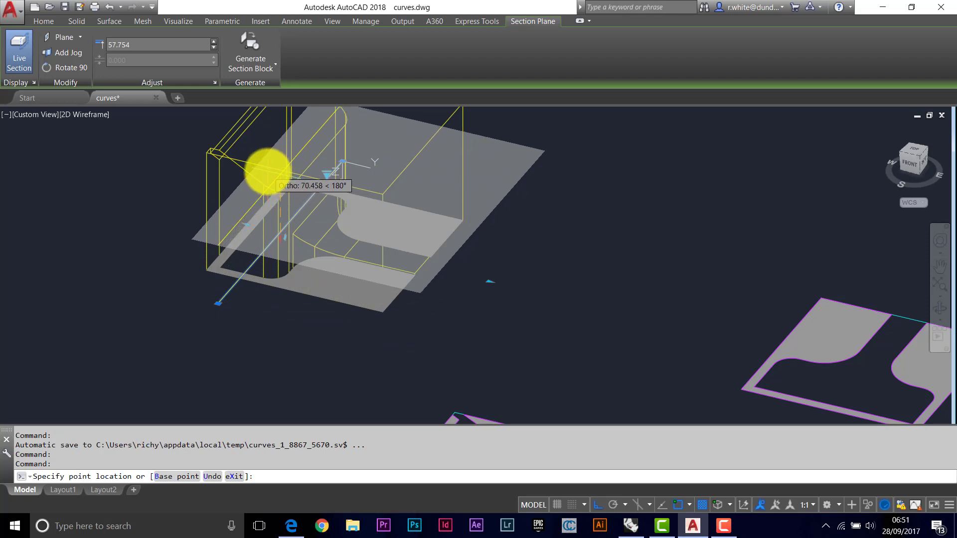
left_click(268, 170)
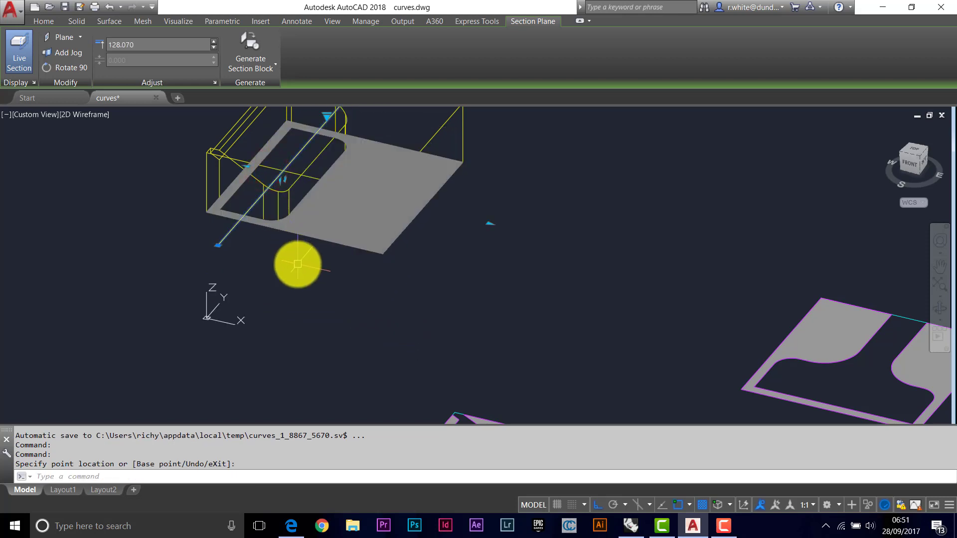
Generate a 2D section block from the raised section plane and insert it beside the second rear-row block at scale 1 and rotation 0
scroll(297, 266, "down", 2)
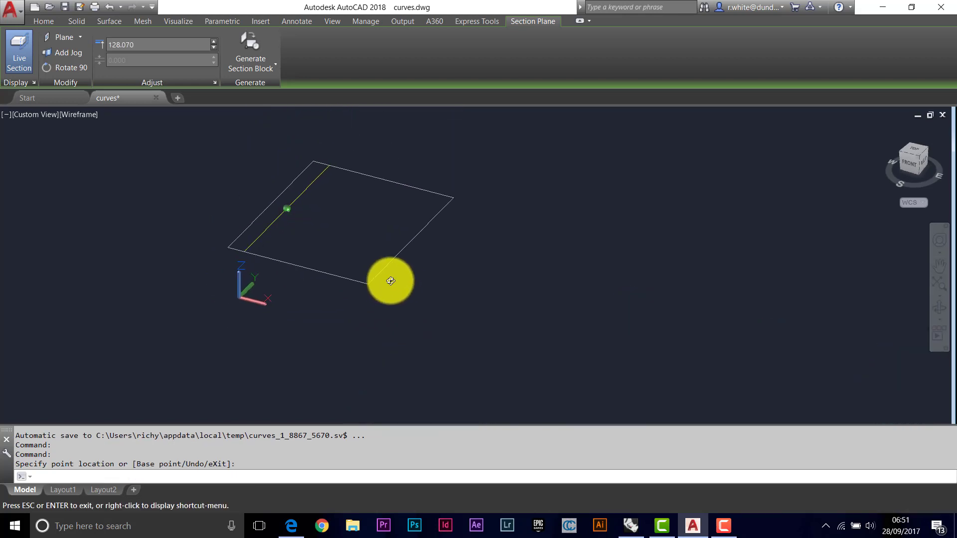
left_click(252, 63)
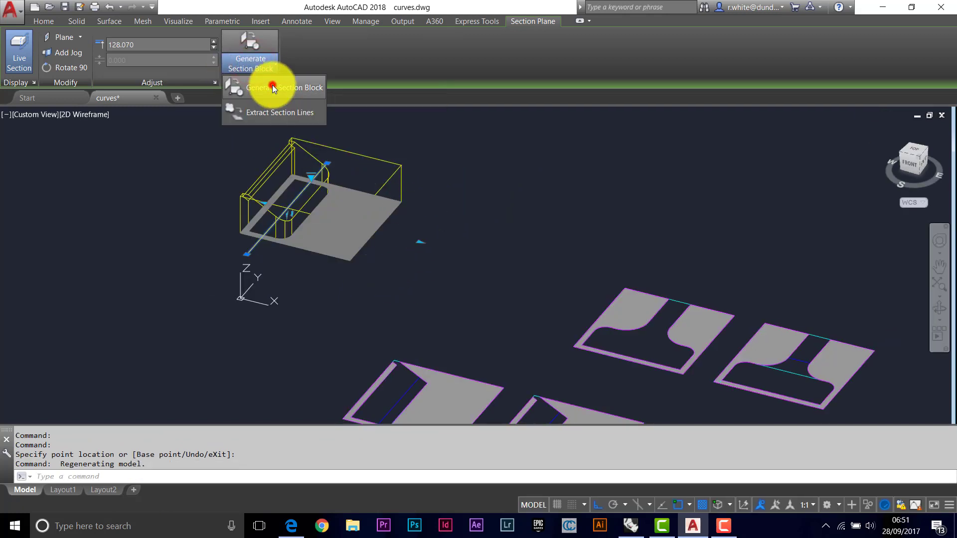
left_click(272, 87)
left_click(438, 427)
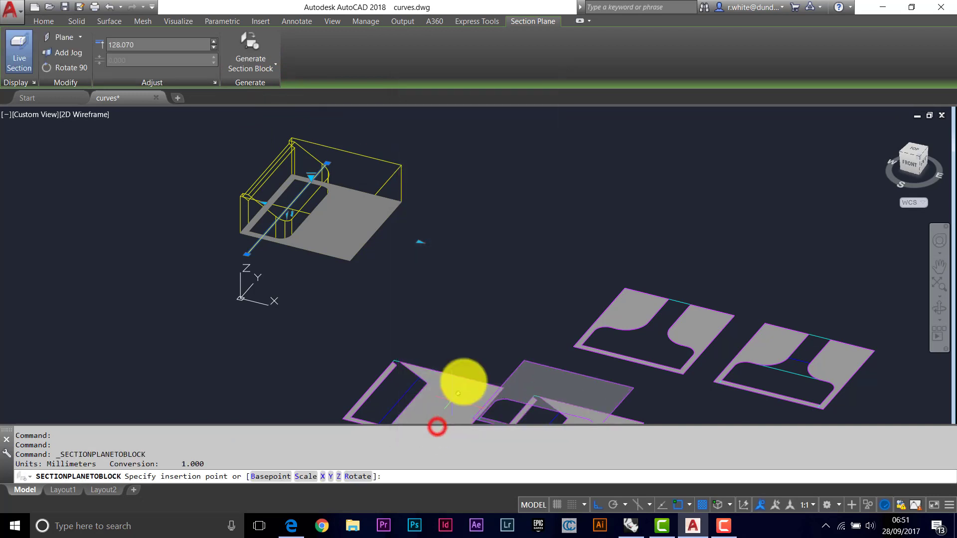
middle_click_drag(513, 331, 852, 388, "shift")
left_click(847, 386)
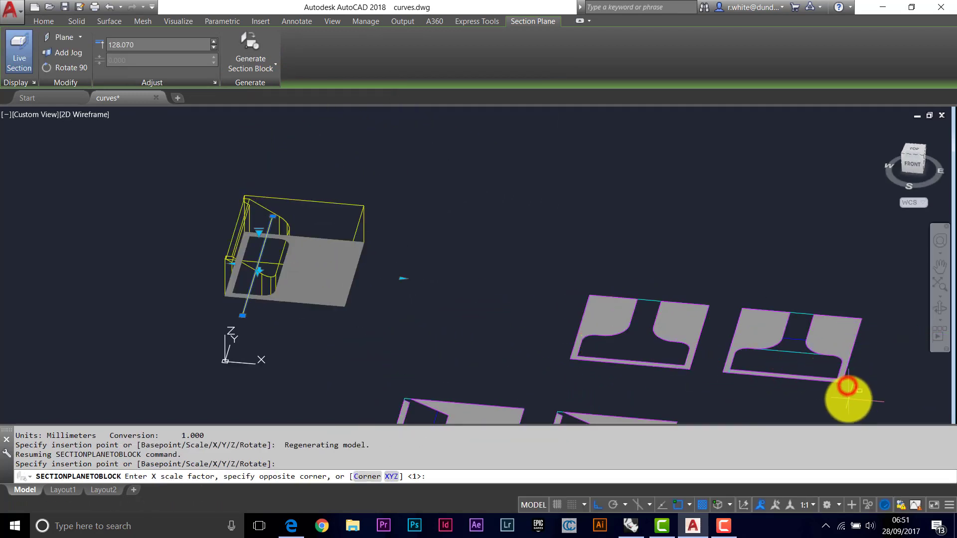
key("Return")
key("Return")
key("Escape")
key("Escape")
Move the third rear-row block so its near corner meets the adjacent lower corner of the second block
middle_click_drag(844, 390, 480, 252)
type("m")
key("Return")
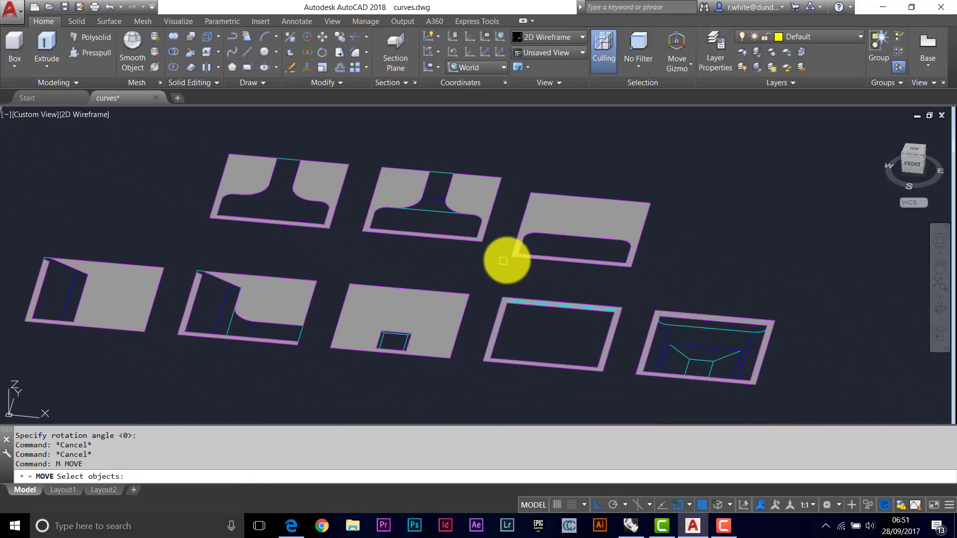
left_click(523, 259)
right_click(520, 257)
left_click(512, 258)
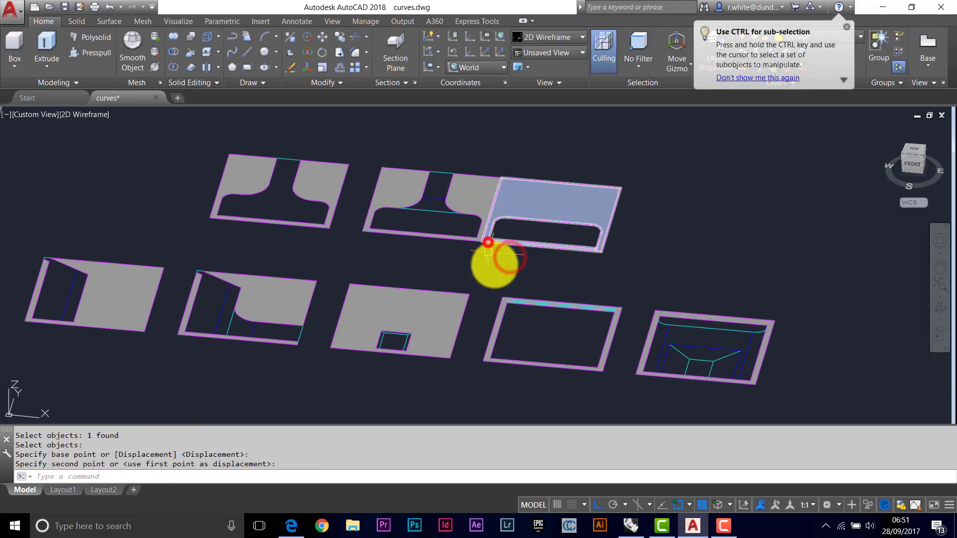
left_click(487, 242)
Move the third rear-row block away from its neighbour by the gap between the first and second rear-row blocks
key("Return")
left_click(509, 240)
right_click(508, 240)
left_click(326, 225)
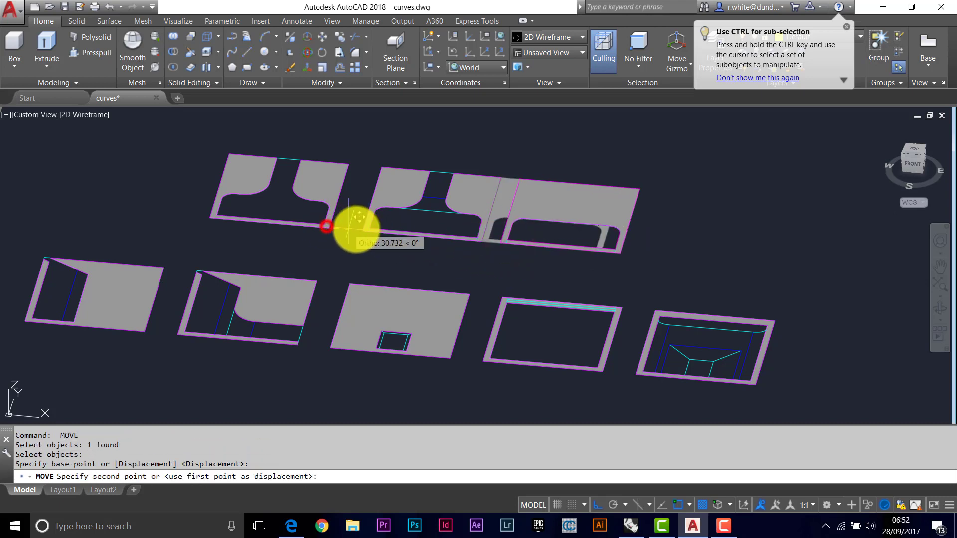
left_click(363, 230)
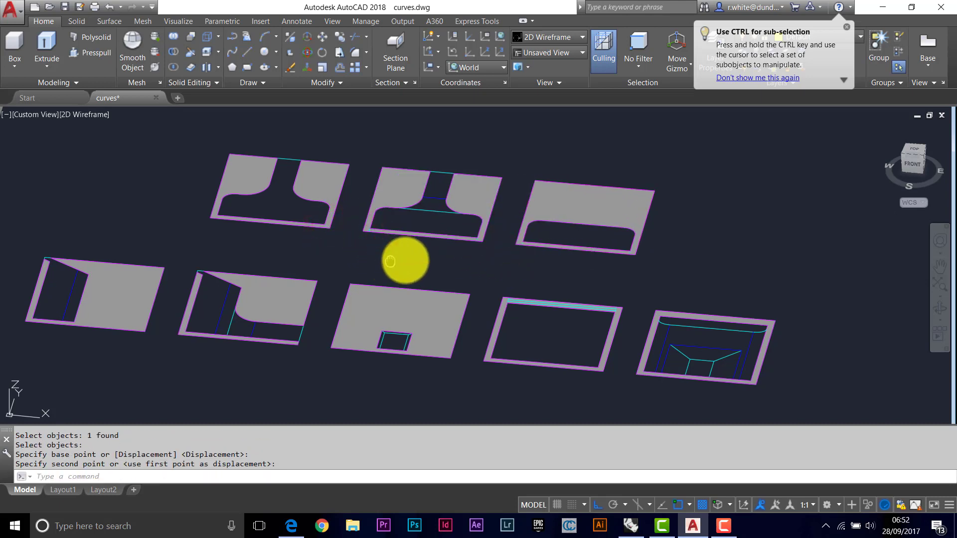
scroll(406, 256, "down", 3)
middle_click_drag(451, 261, 474, 265)
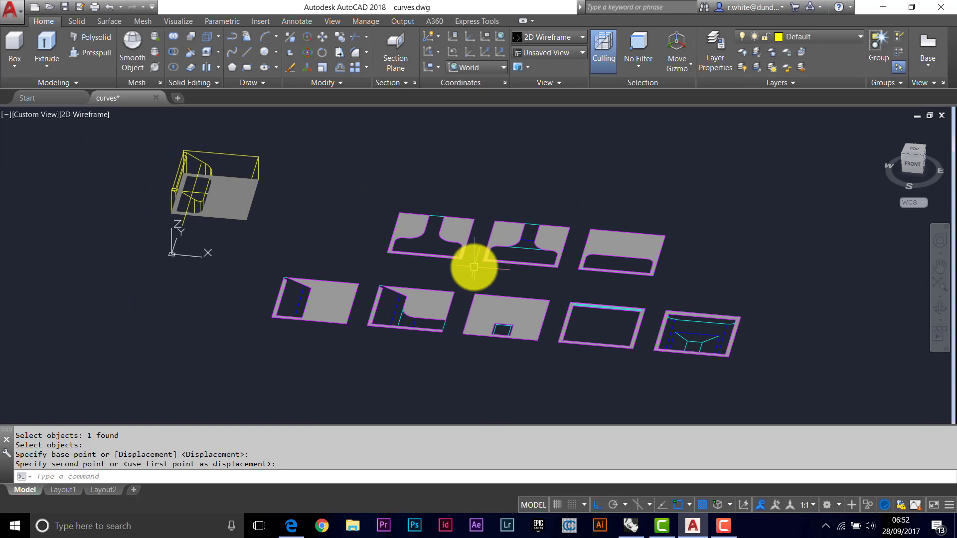
scroll(384, 242, "up", 2)
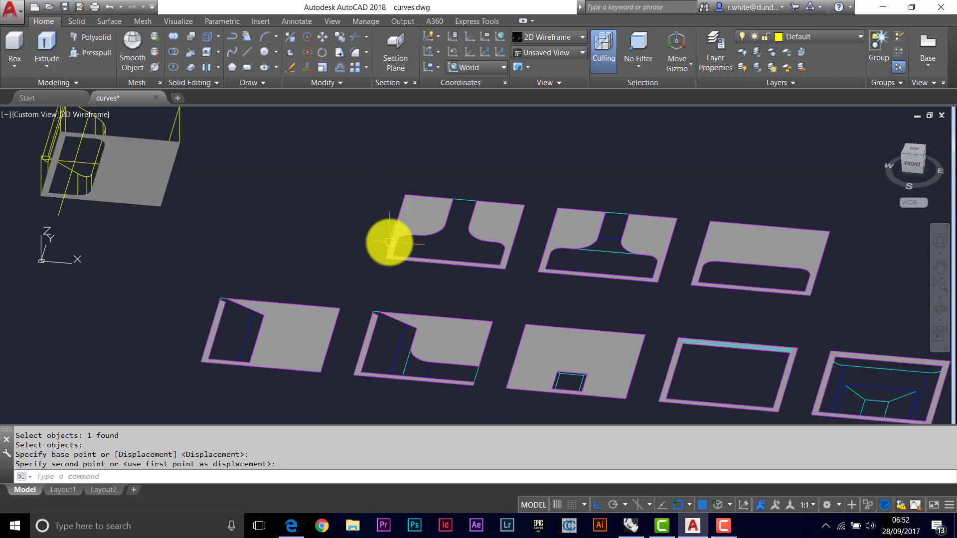
scroll(394, 242, "down", 2)
left_click(398, 223)
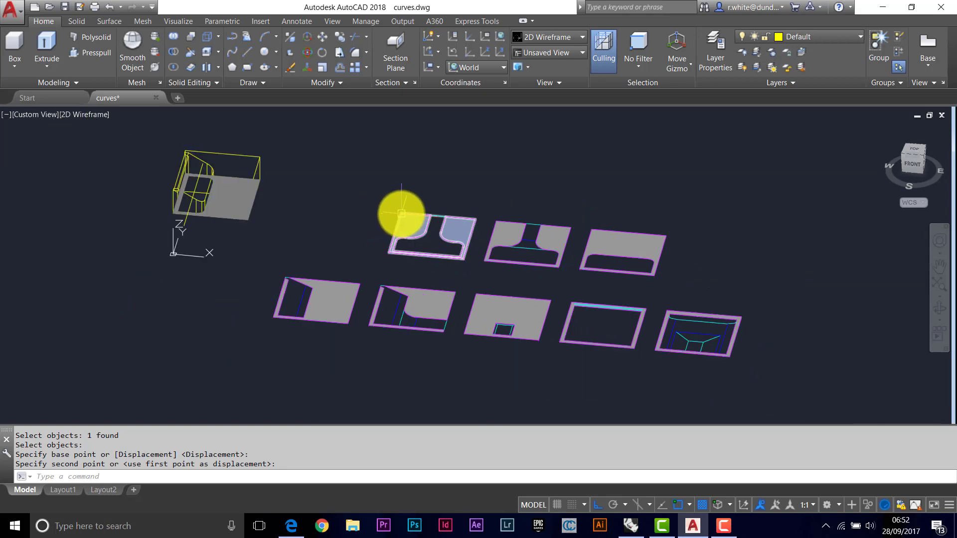
key("Escape")
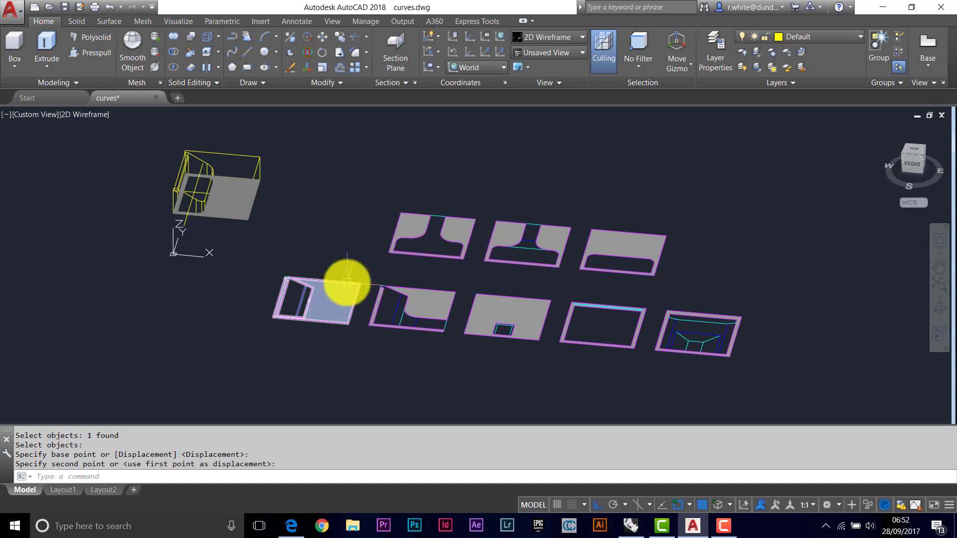